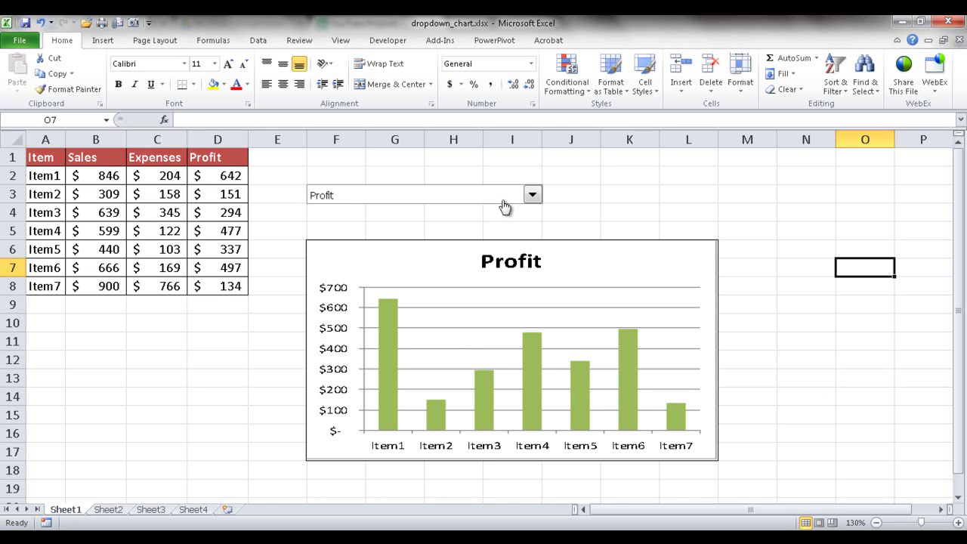
- Switch the linked chart to Sales, then Expenses, and view Sheet2's three source charts
{"action": "left_click", "coordinate": [531, 195]}
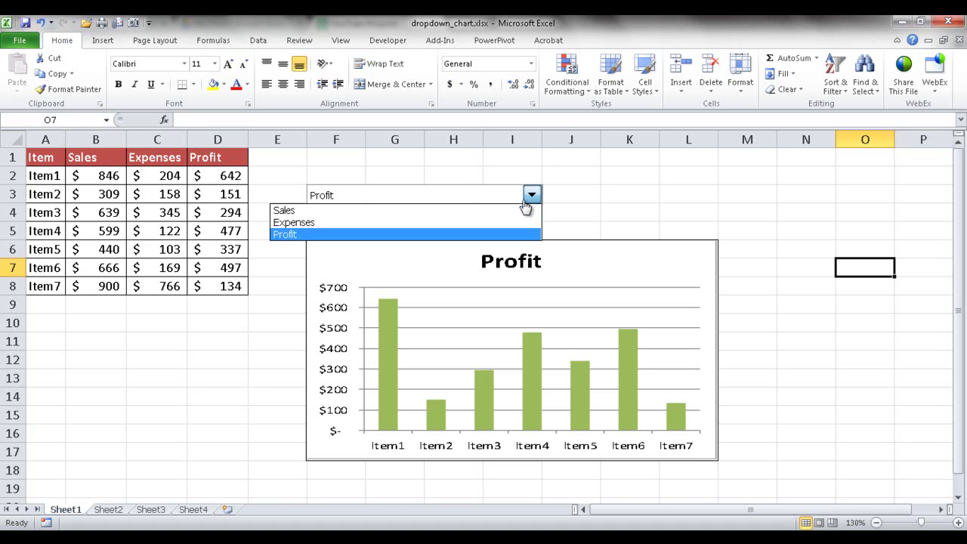
{"action": "left_click", "coordinate": [504, 211]}
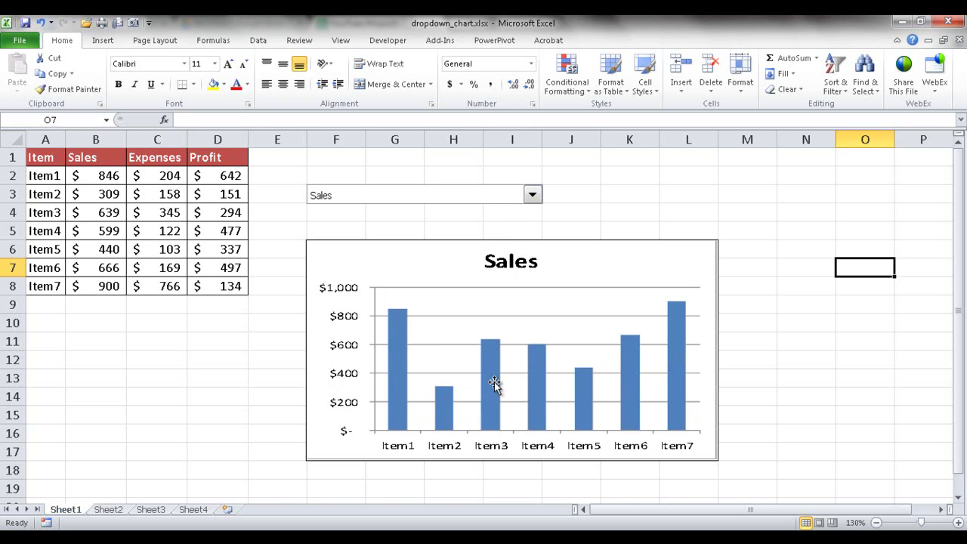
{"action": "left_click", "coordinate": [532, 195]}
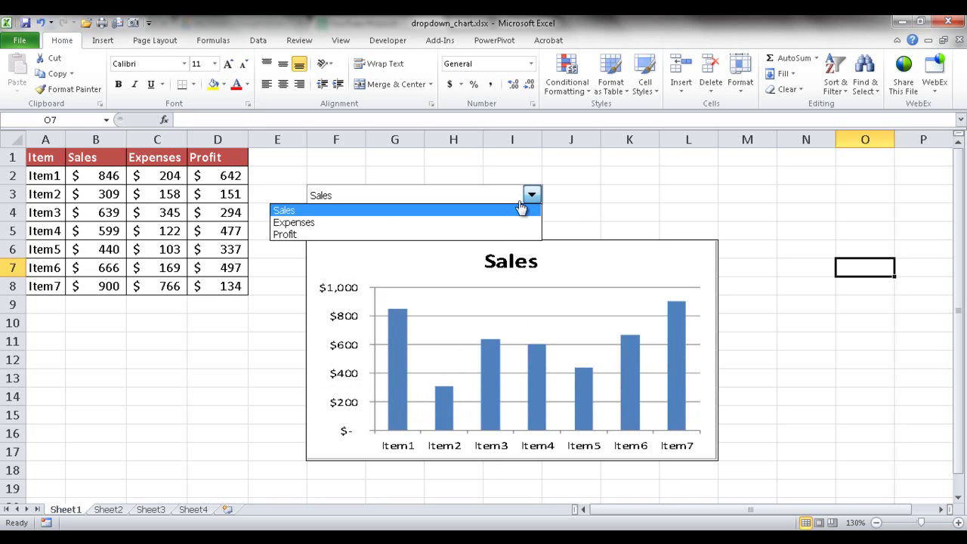
{"action": "left_click", "coordinate": [483, 223]}
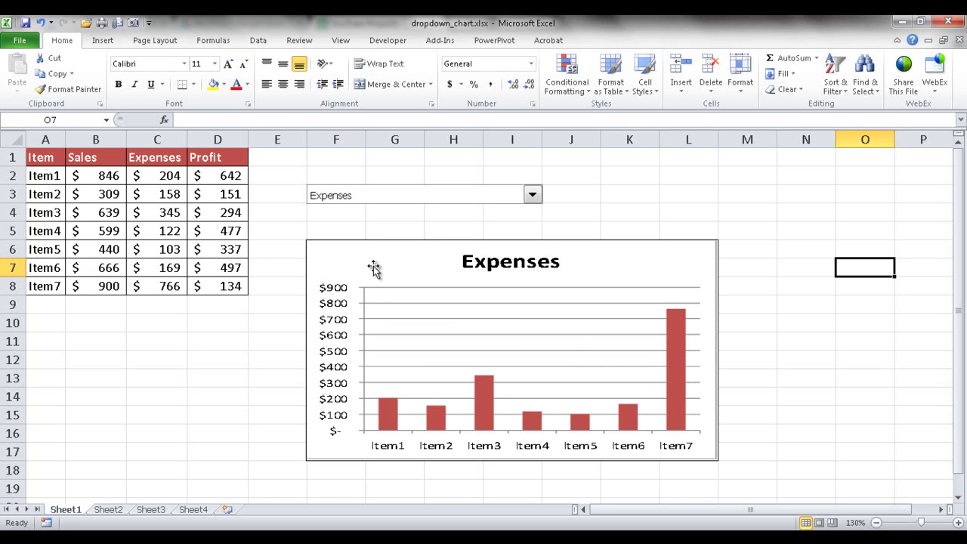
{"action": "left_click", "coordinate": [108, 510]}
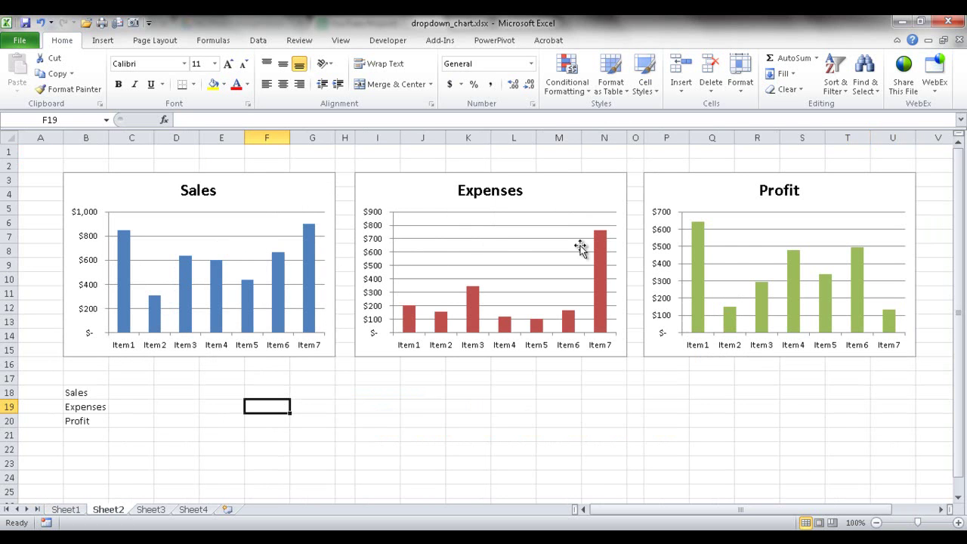
{"action": "key", "text": "ctrl+Page_Up"}
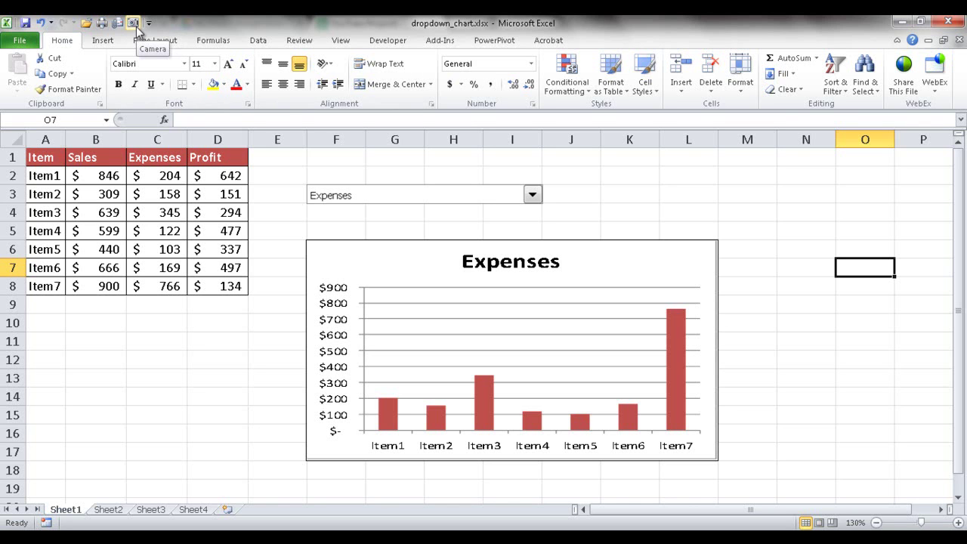
- Copy the Item/Sales/Expenses/Profit table A1:D8 and paste it into Sheet3 at A1
{"action": "left_click_drag", "start_coordinate": [233, 287], "coordinate": [39, 157]}
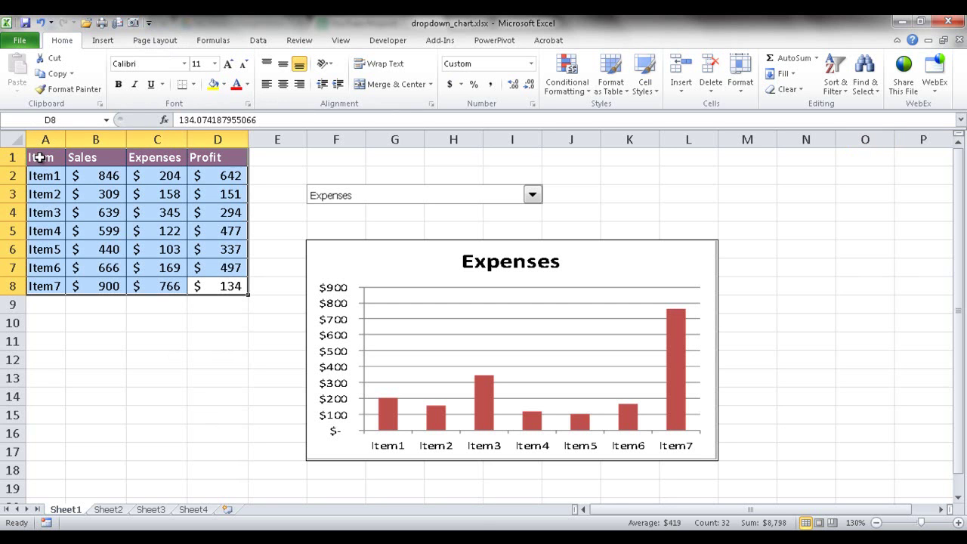
{"action": "key", "text": "ctrl+c"}
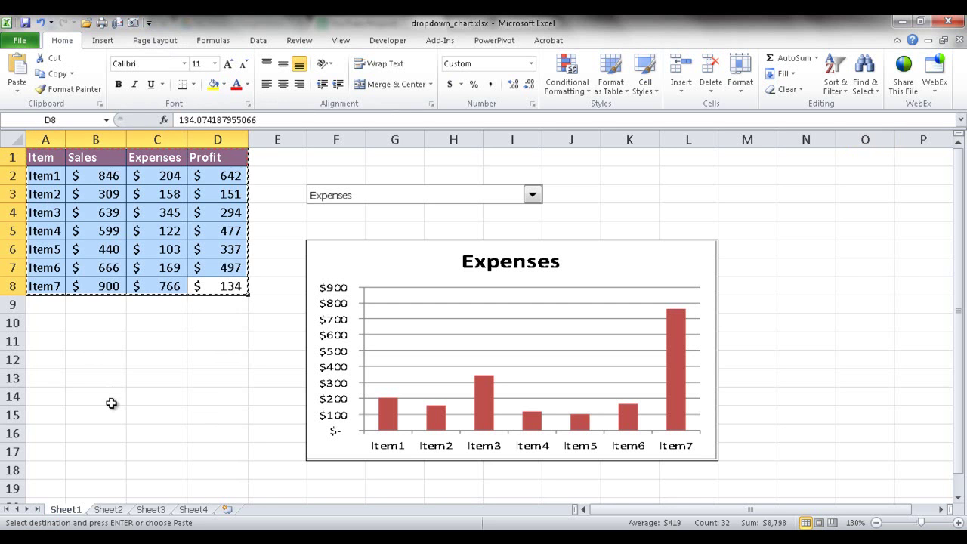
{"action": "left_click", "coordinate": [152, 509]}
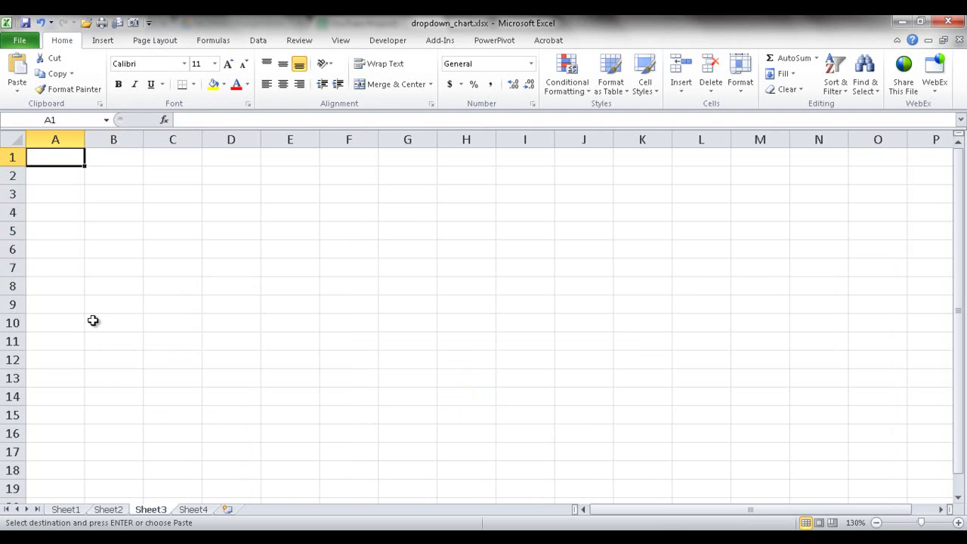
{"action": "key", "text": "ctrl+v"}
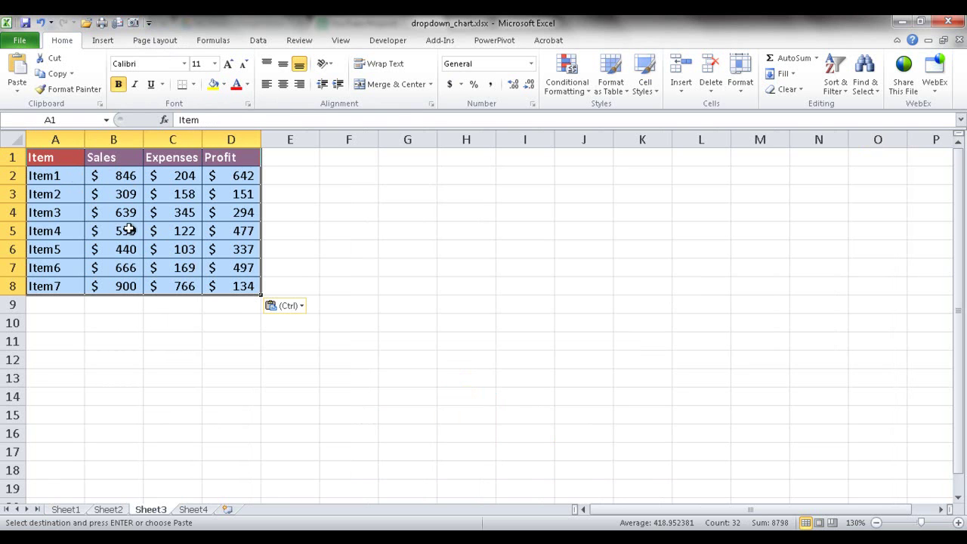
- Insert a clustered column chart of the table, move it right, then cut it
{"action": "left_click", "coordinate": [102, 42]}
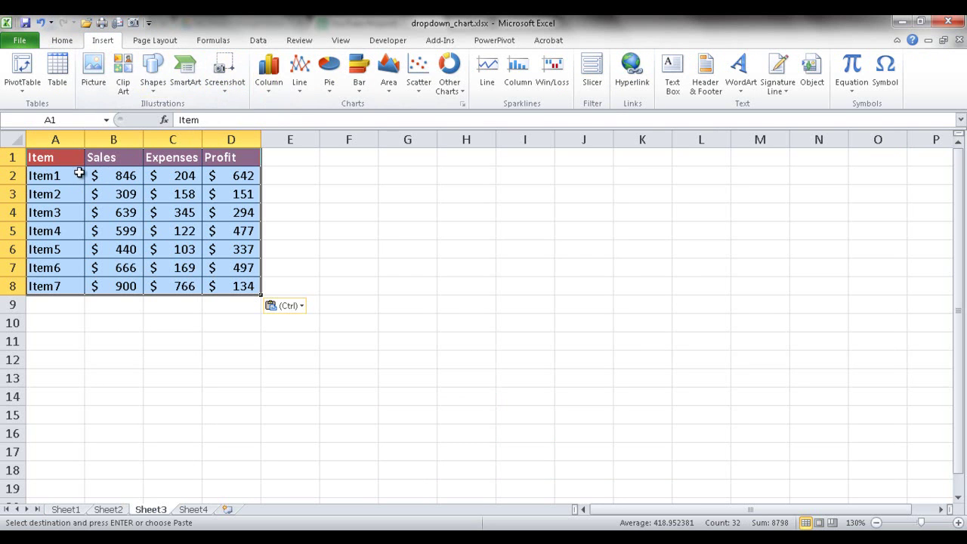
{"action": "left_click", "coordinate": [276, 87]}
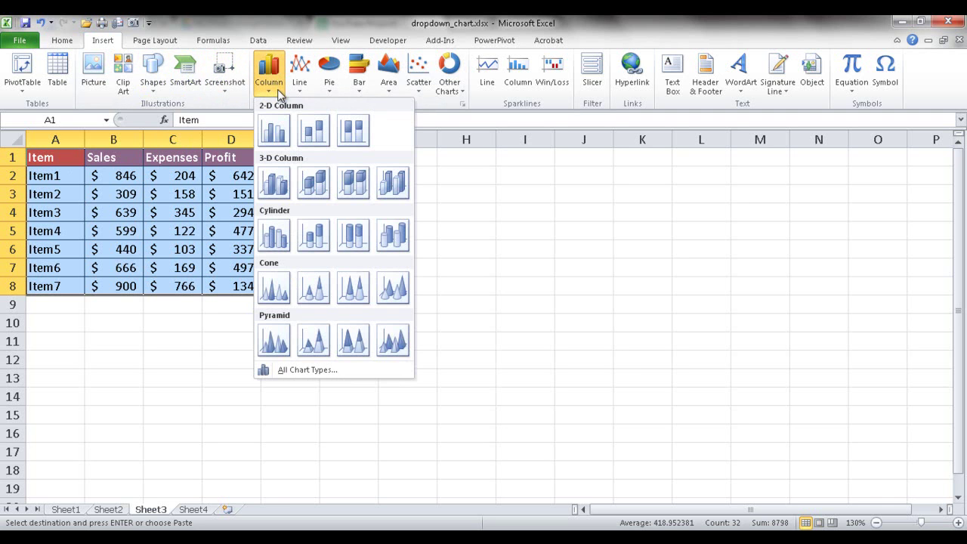
{"action": "left_click", "coordinate": [275, 130]}
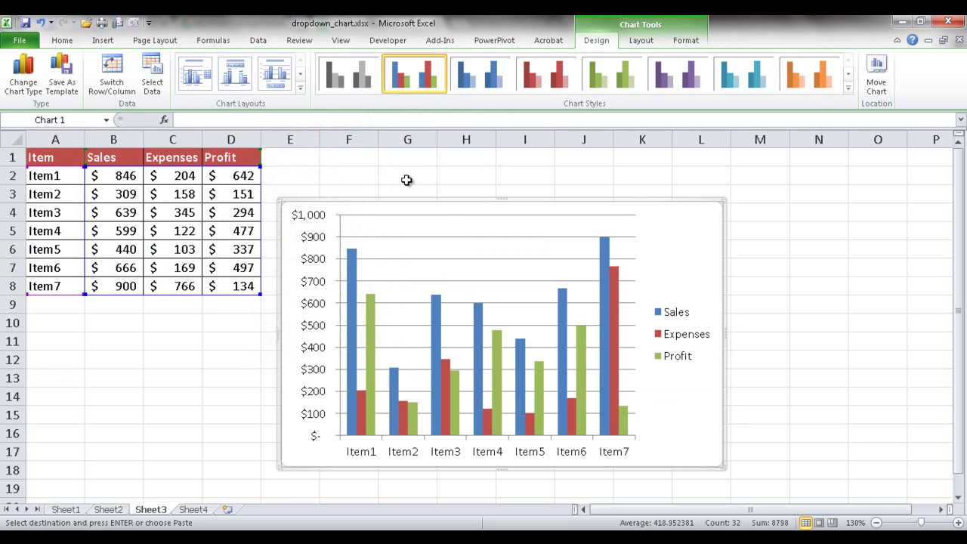
{"action": "left_click_drag", "start_coordinate": [444, 199], "coordinate": [495, 191]}
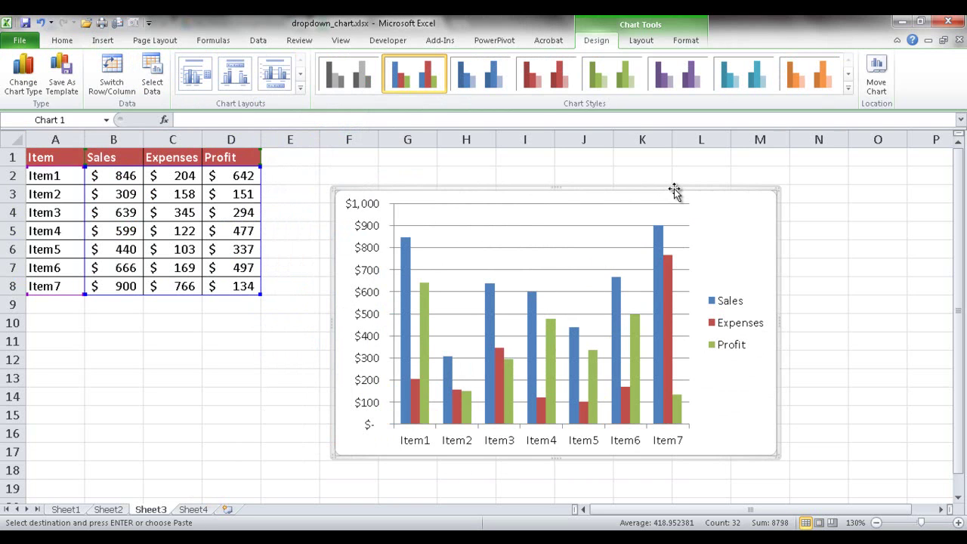
{"action": "key", "text": "Delete"}
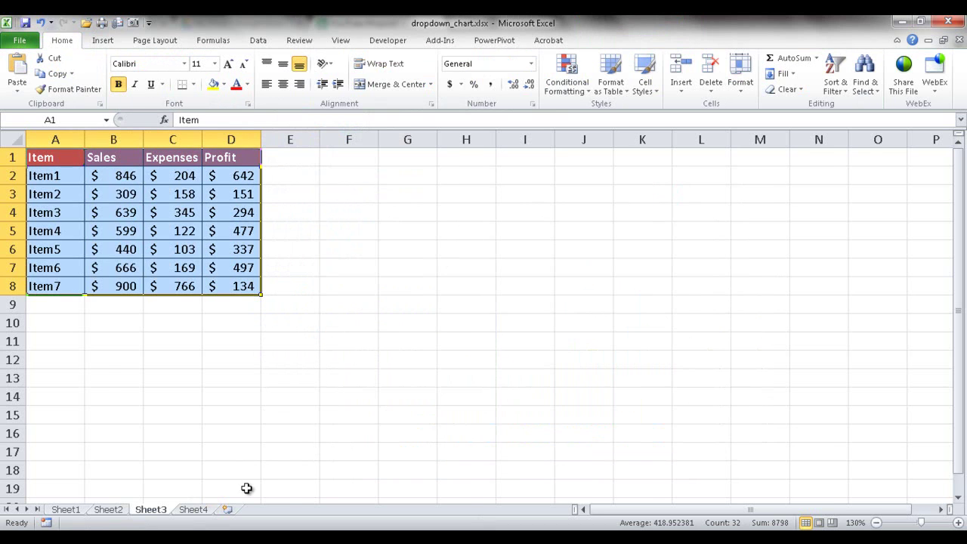
- Paste the column chart onto Sheet4, shrink it and position it near the top-left
{"action": "left_click", "coordinate": [194, 509]}
{"action": "key", "text": "ctrl+v"}
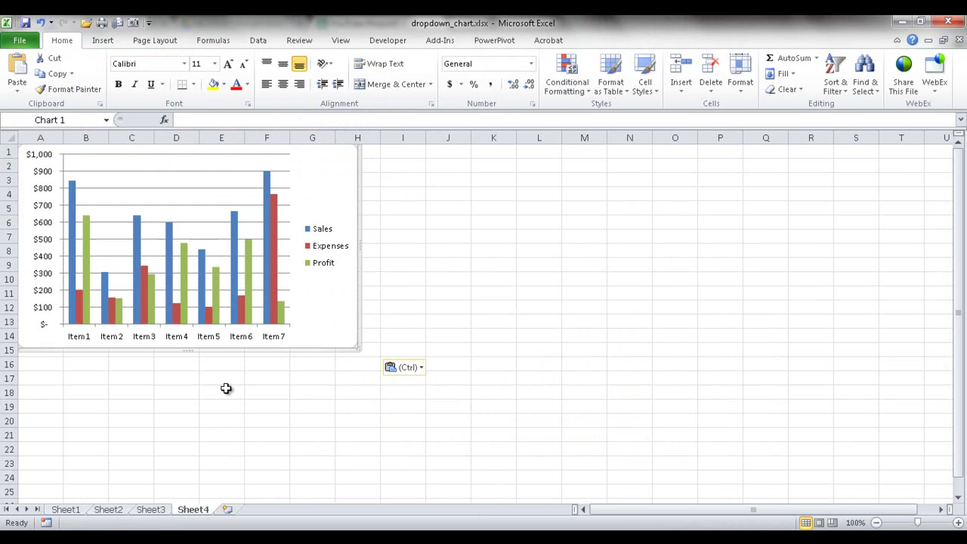
{"action": "left_click_drag", "start_coordinate": [309, 344], "coordinate": [360, 393]}
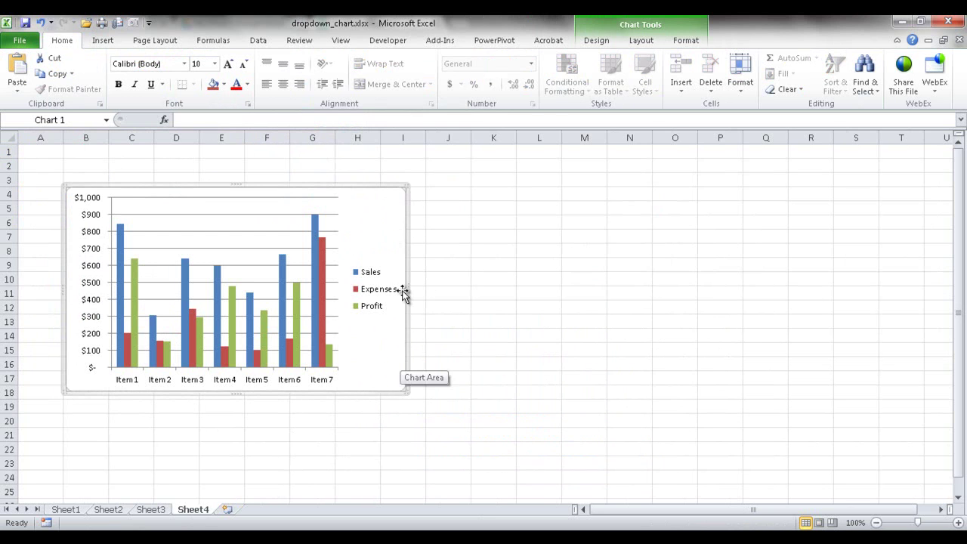
{"action": "left_click_drag", "start_coordinate": [401, 289], "coordinate": [335, 277]}
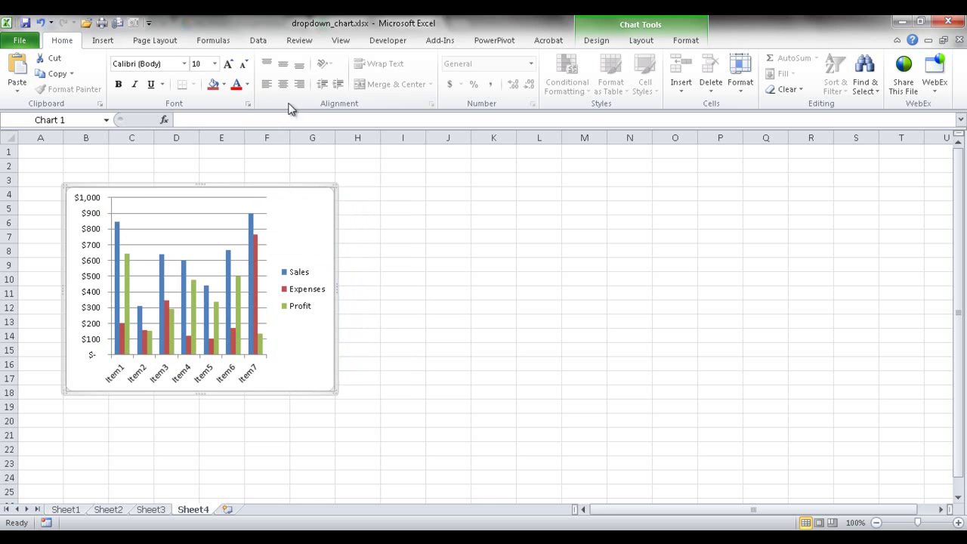
{"action": "mouse_move", "coordinate": [282, 186]}
{"action": "left_mouse_down"}
{"action": "mouse_move", "coordinate": [318, 176]}
{"action": "mouse_move", "coordinate": [271, 171]}
{"action": "mouse_move", "coordinate": [284, 173]}
{"action": "left_mouse_up"}
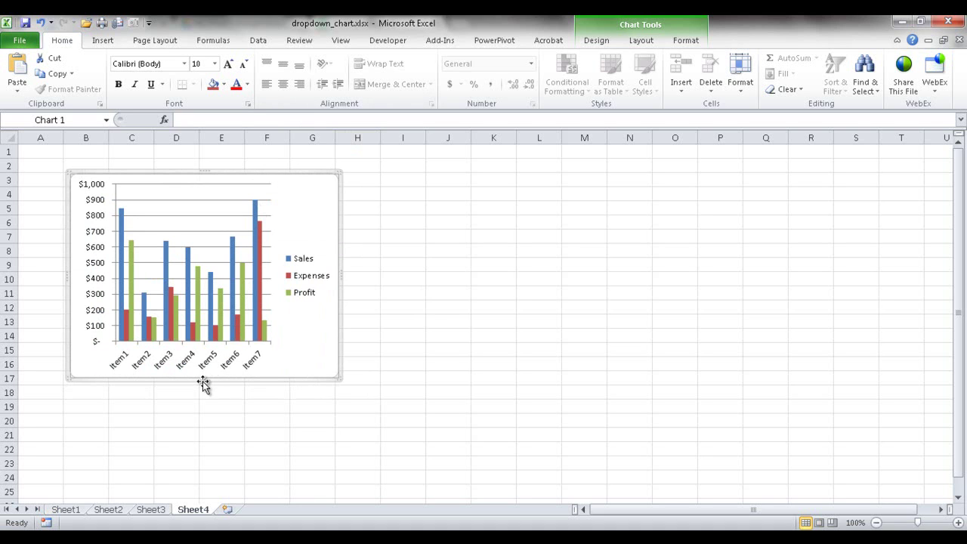
{"action": "left_click_drag", "start_coordinate": [203, 379], "coordinate": [198, 357]}
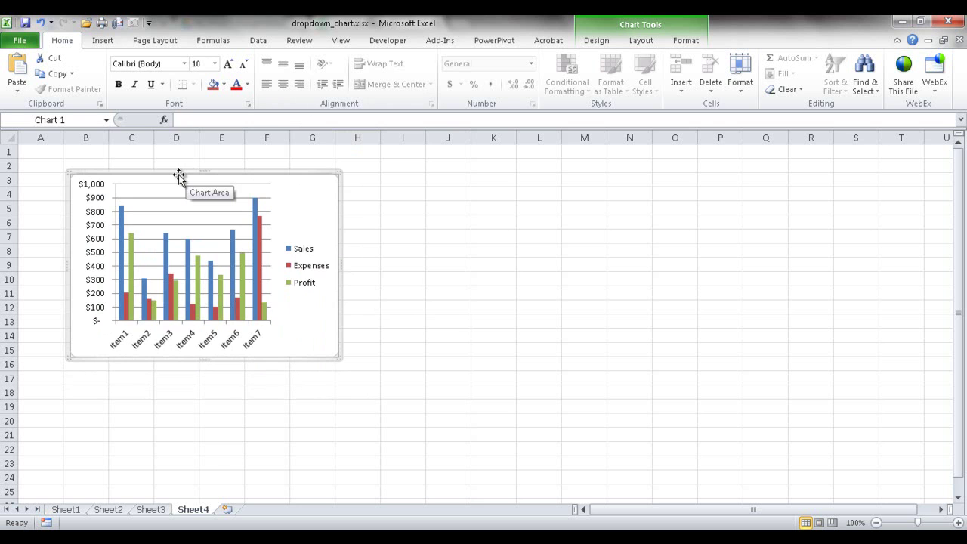
{"action": "mouse_move", "coordinate": [177, 175]}
{"action": "left_mouse_down"}
{"action": "mouse_move", "coordinate": [186, 166]}
{"action": "mouse_move", "coordinate": [168, 171]}
{"action": "mouse_move", "coordinate": [216, 188]}
{"action": "mouse_move", "coordinate": [173, 168]}
{"action": "left_mouse_up"}
- Widen the Sheet4 chart slightly and raise its bottom edge to about row 14
{"action": "left_click", "coordinate": [421, 265]}
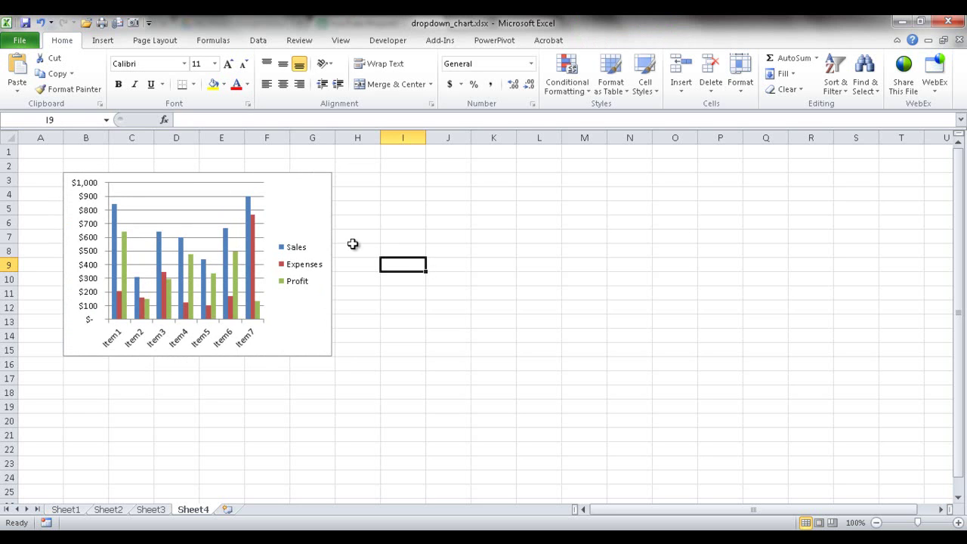
{"action": "left_click", "coordinate": [330, 199]}
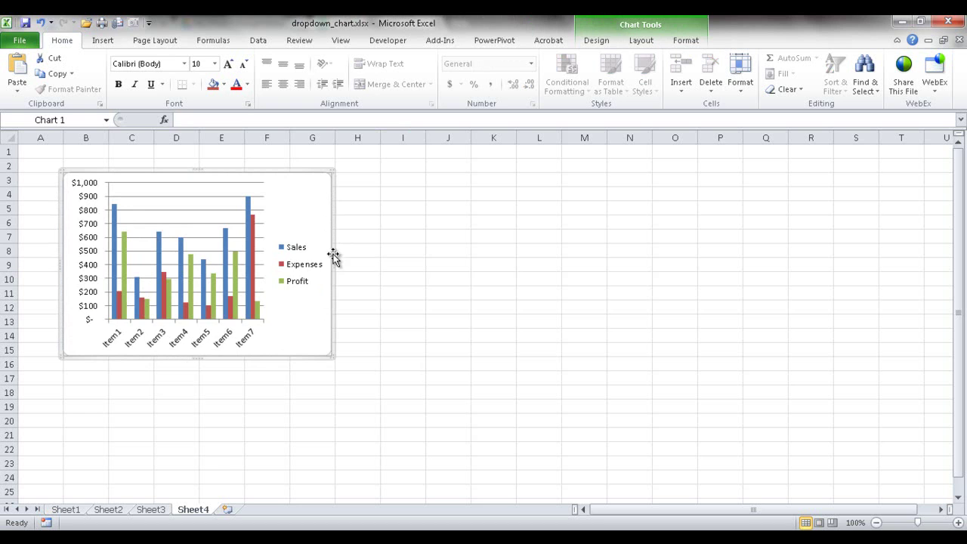
{"action": "mouse_move", "coordinate": [333, 264]}
{"action": "left_mouse_down"}
{"action": "mouse_move", "coordinate": [449, 257]}
{"action": "mouse_move", "coordinate": [338, 254]}
{"action": "left_mouse_up"}
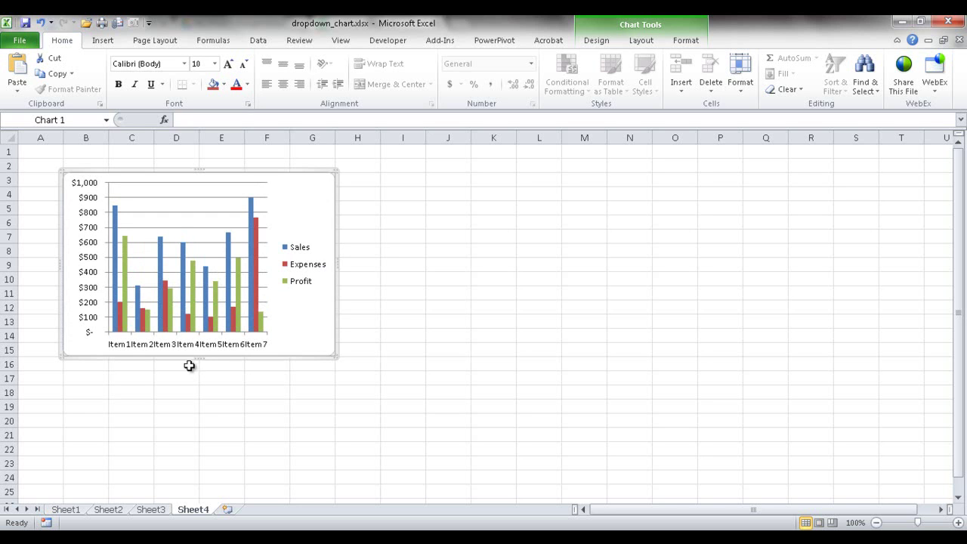
{"action": "left_click_drag", "start_coordinate": [198, 358], "coordinate": [198, 342]}
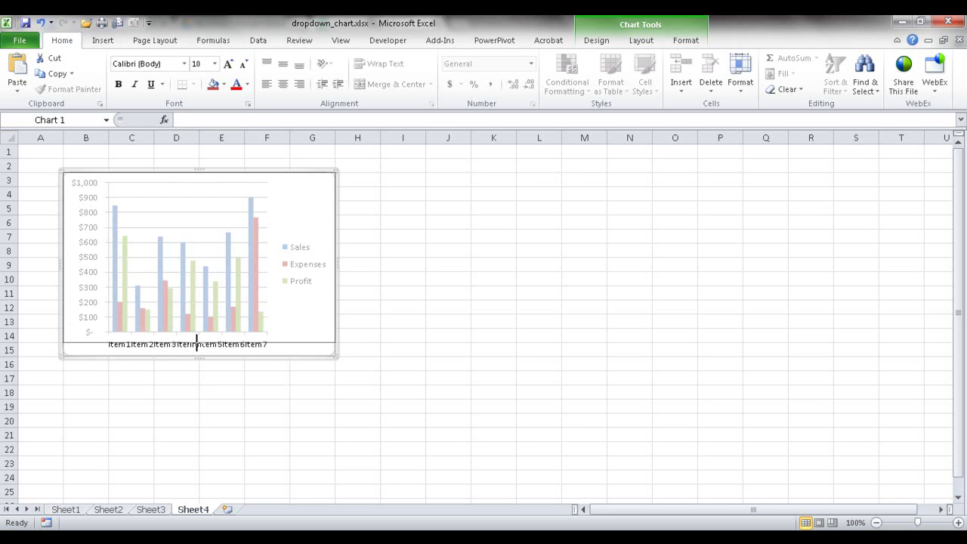
{"action": "left_click", "coordinate": [384, 395]}
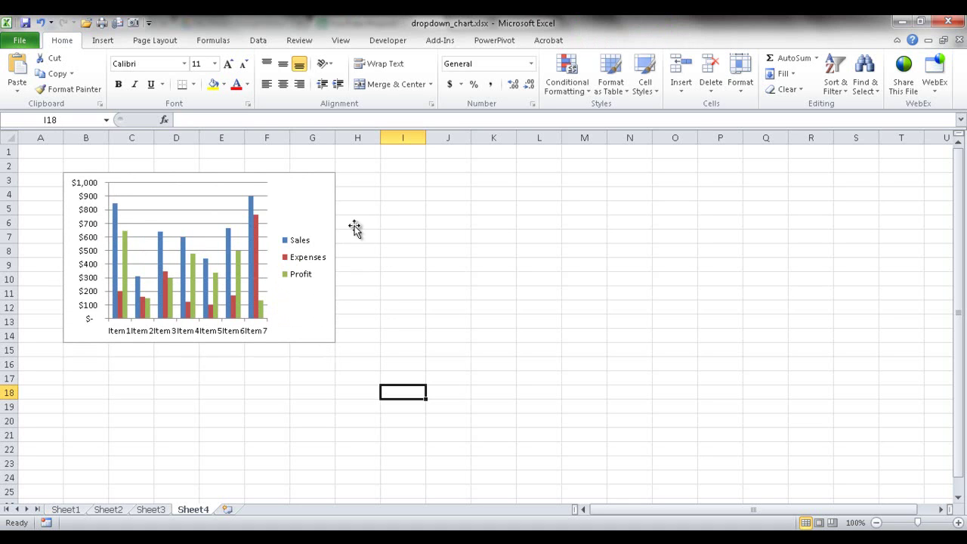
{"action": "left_click", "coordinate": [311, 293]}
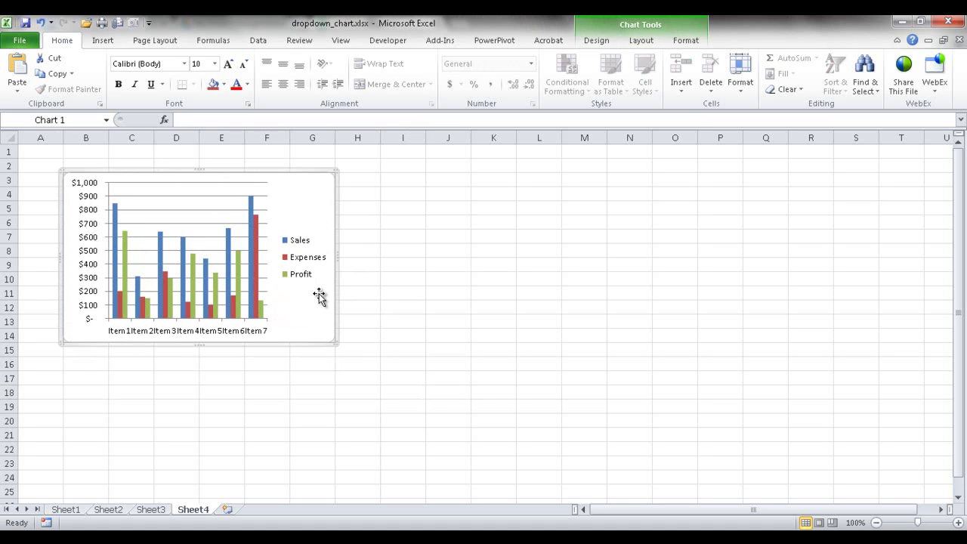
- Duplicate the chart twice, line copies up in columns I–N and P–U, narrowing columns H and O
{"action": "key", "text": "ctrl+d"}
{"action": "key", "text": "ctrl+d"}
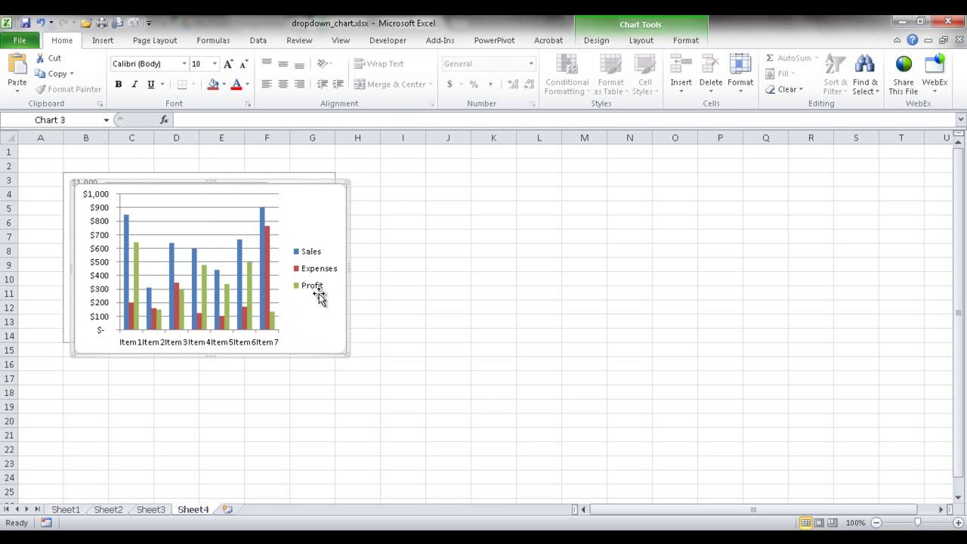
{"action": "left_click_drag", "start_coordinate": [287, 198], "coordinate": [843, 220]}
{"action": "left_click_drag", "start_coordinate": [287, 187], "coordinate": [591, 174]}
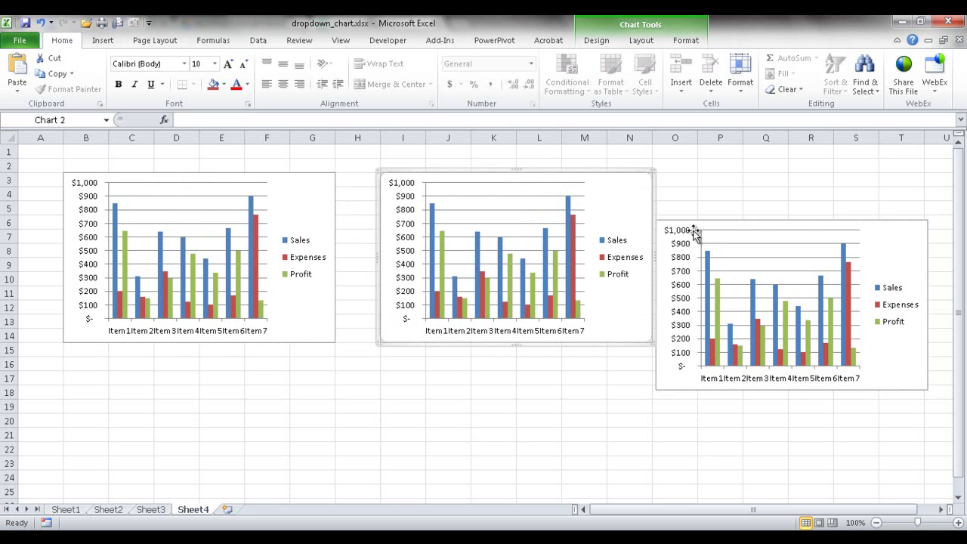
{"action": "left_click_drag", "start_coordinate": [752, 224], "coordinate": [775, 179]}
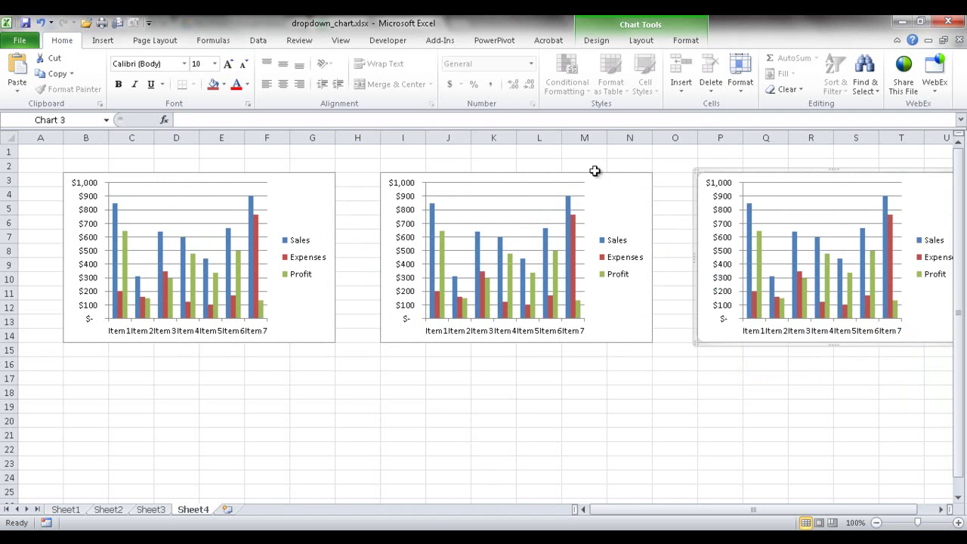
{"action": "left_click_drag", "start_coordinate": [381, 135], "coordinate": [349, 135]}
{"action": "left_click_drag", "start_coordinate": [667, 137], "coordinate": [639, 138]}
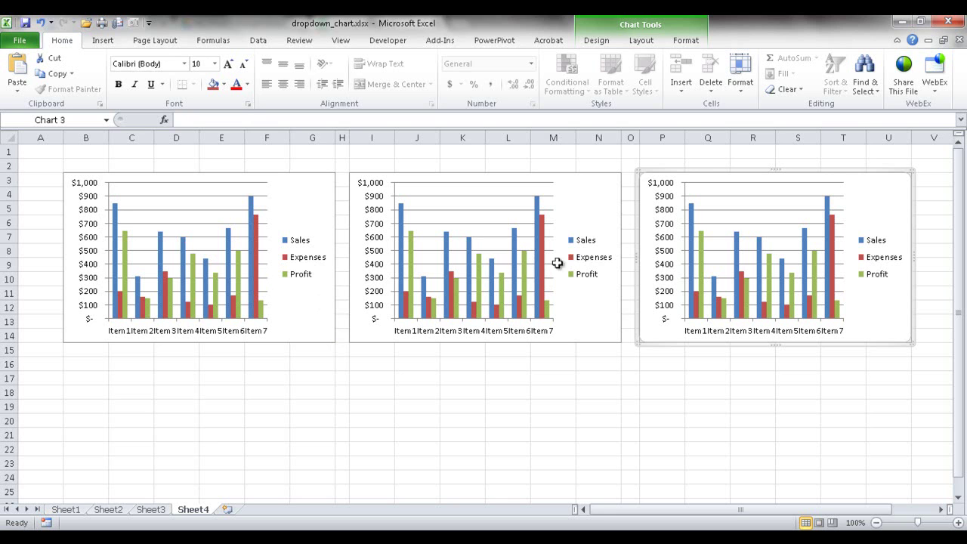
- Delete the gridlines from the left, middle and right charts
{"action": "left_click", "coordinate": [263, 200]}
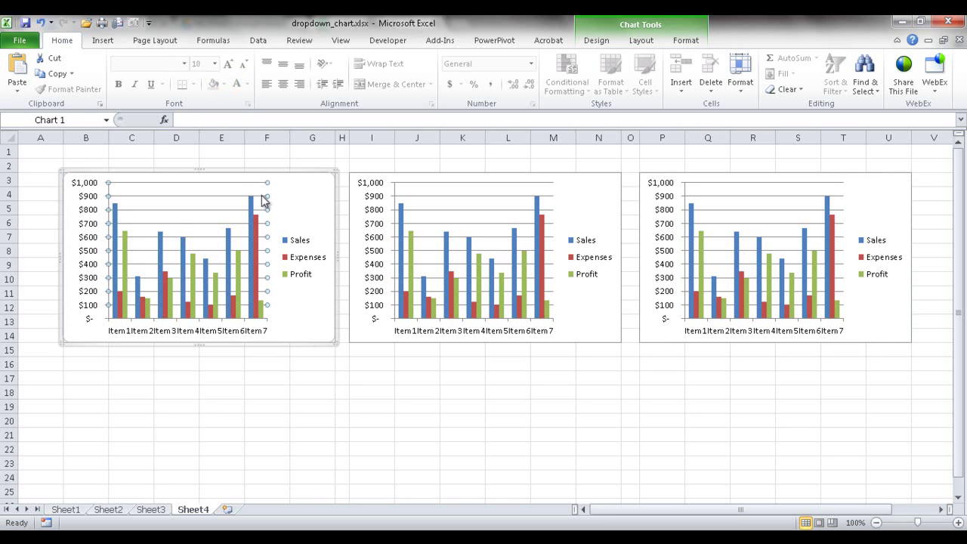
{"action": "left_click", "coordinate": [463, 218]}
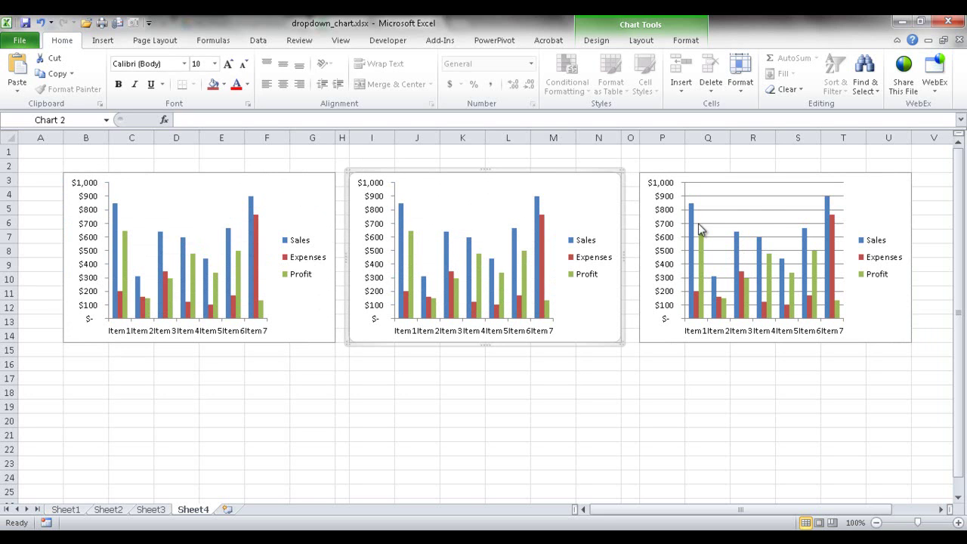
{"action": "left_click", "coordinate": [768, 212]}
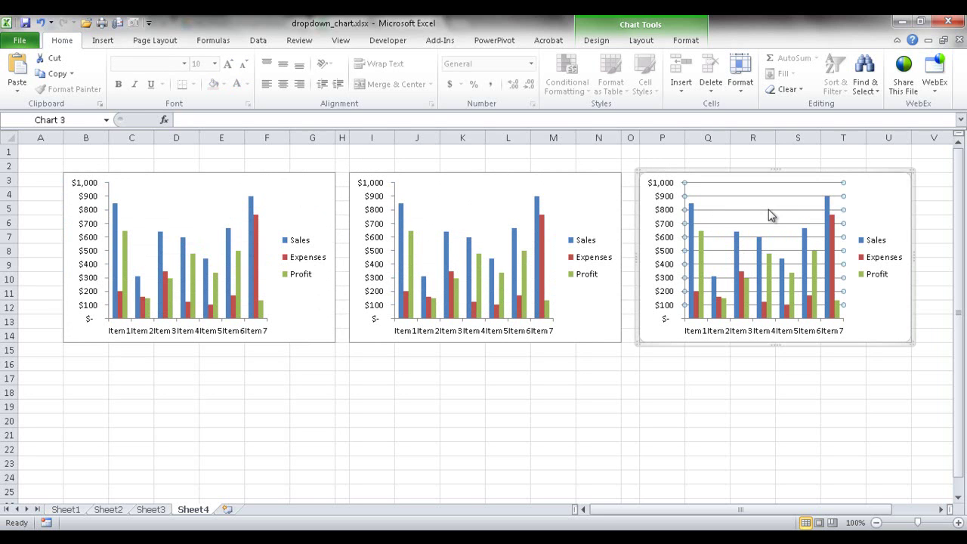
{"action": "key", "text": "Delete"}
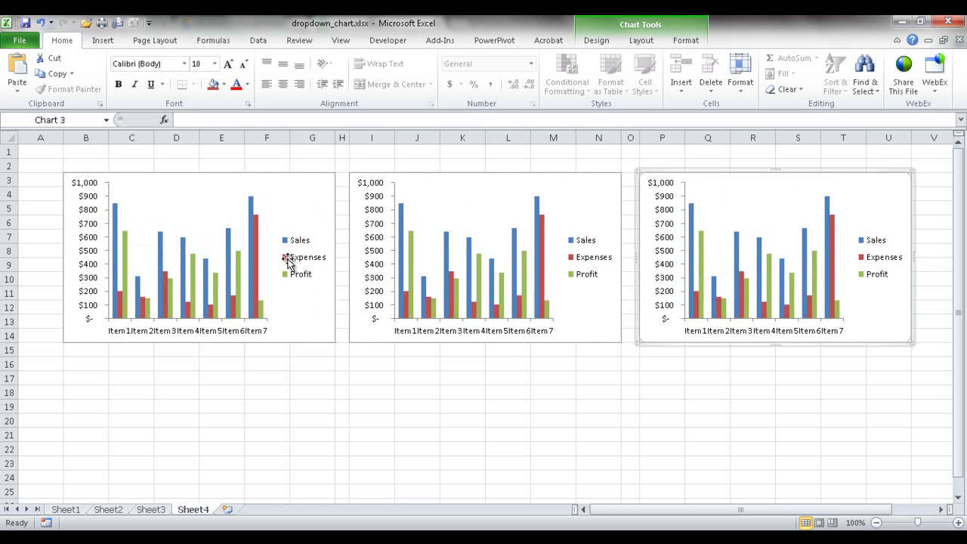
- Delete the Profit and Expenses series from the left chart, leaving only Sales
{"action": "left_click", "coordinate": [121, 305]}
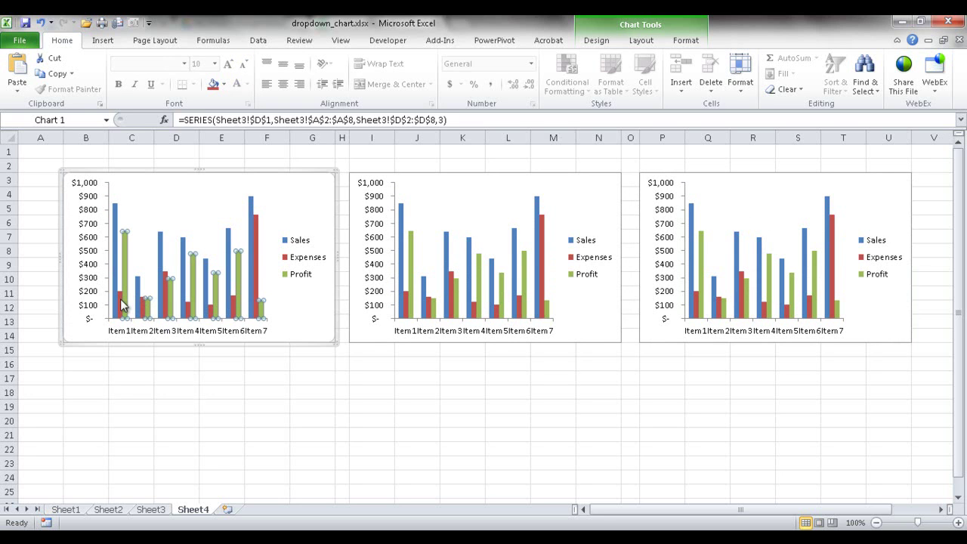
{"action": "key", "text": "Delete"}
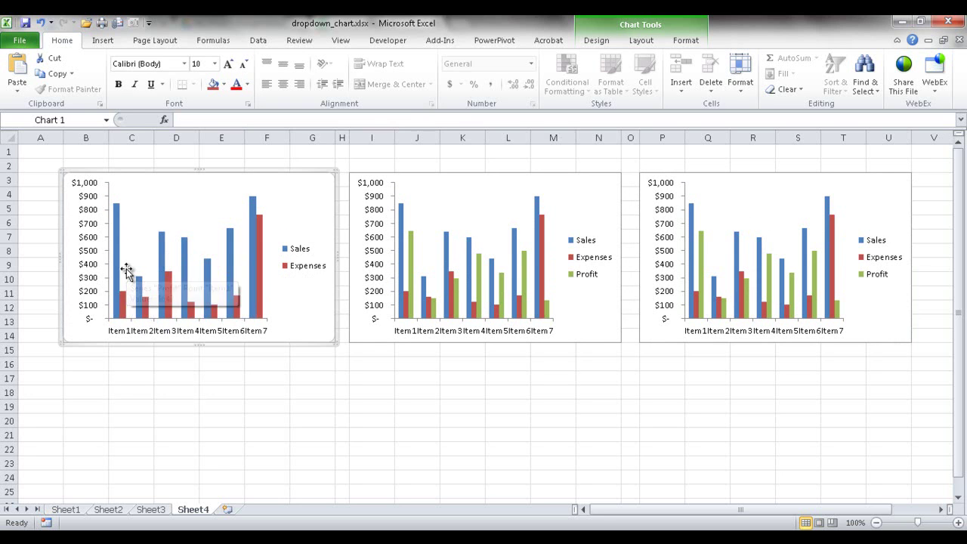
{"action": "left_click", "coordinate": [124, 308]}
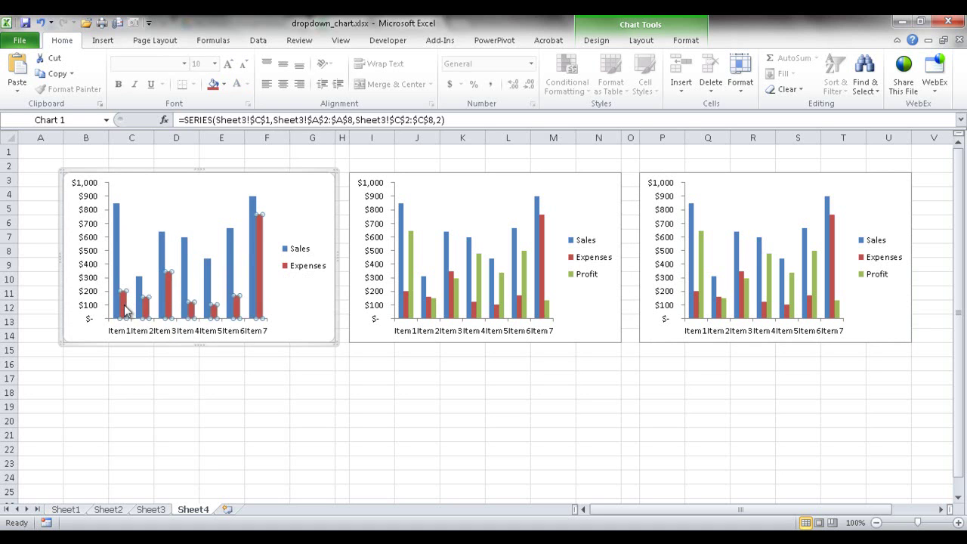
{"action": "key", "text": "Delete"}
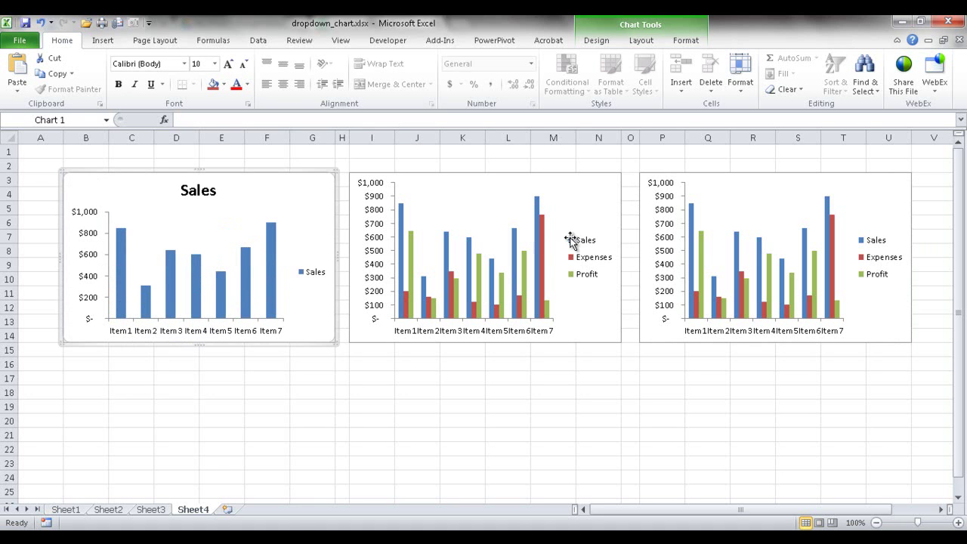
- Delete the Sales and Profit series from the middle chart, leaving only Expenses
{"action": "left_click", "coordinate": [402, 275]}
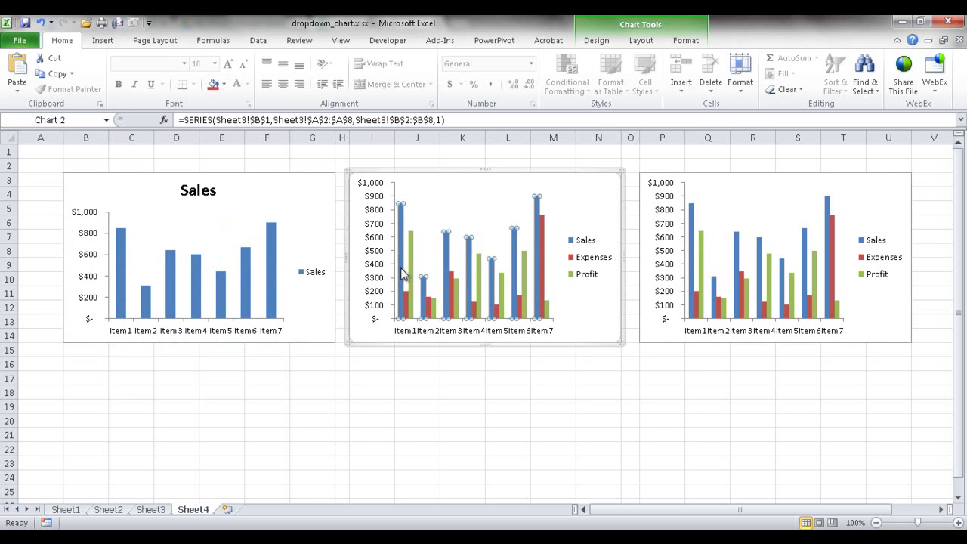
{"action": "key", "text": "Delete"}
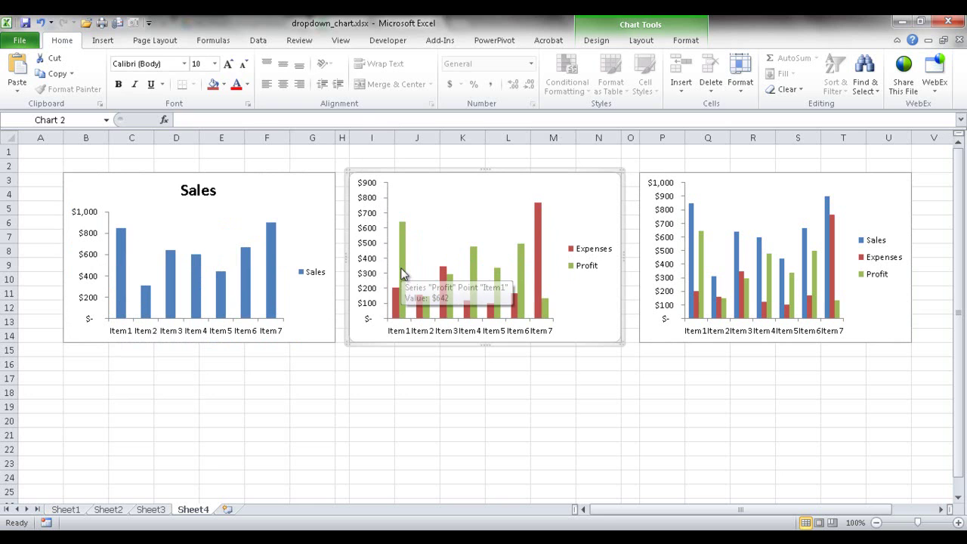
{"action": "left_click", "coordinate": [403, 290]}
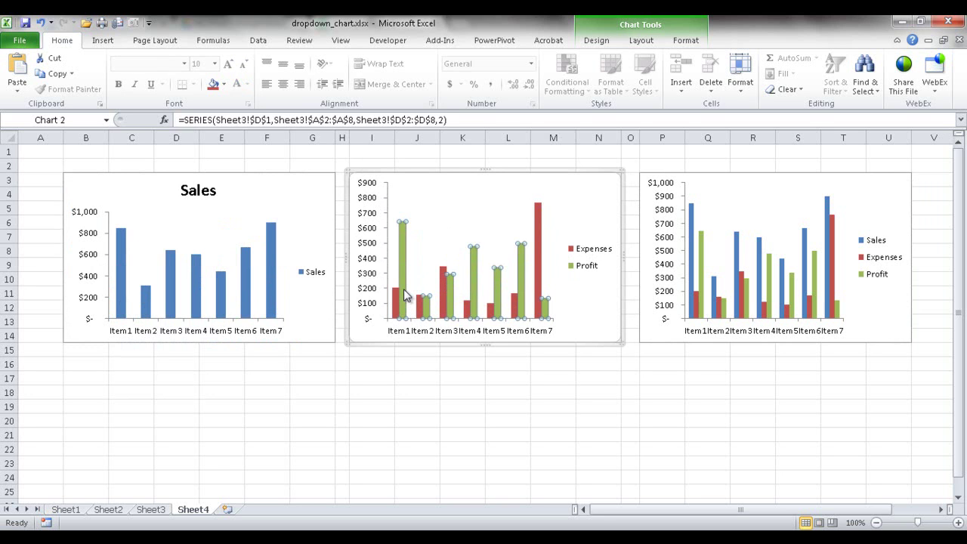
{"action": "key", "text": "Delete"}
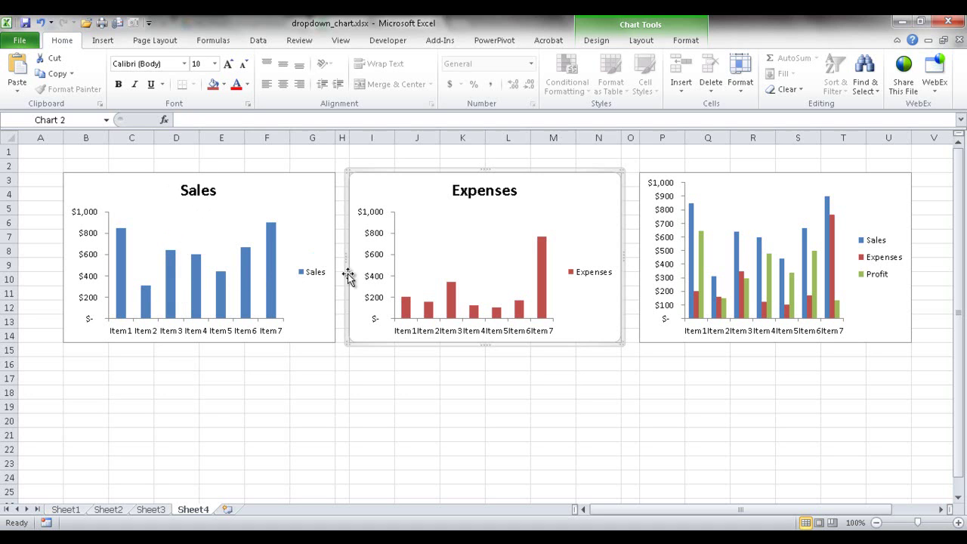
- Remove the legends from the Sales and Expenses charts
{"action": "left_click", "coordinate": [314, 273]}
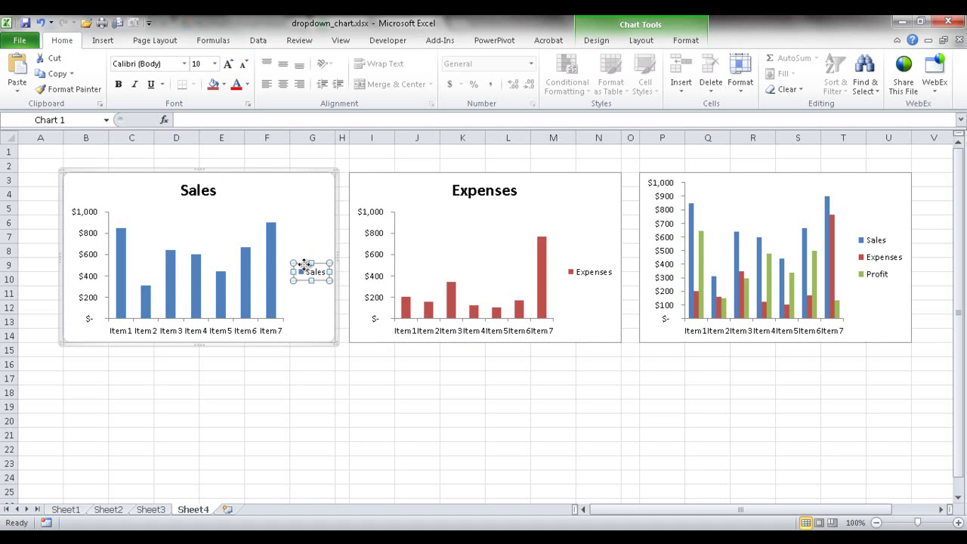
{"action": "key", "text": "Delete"}
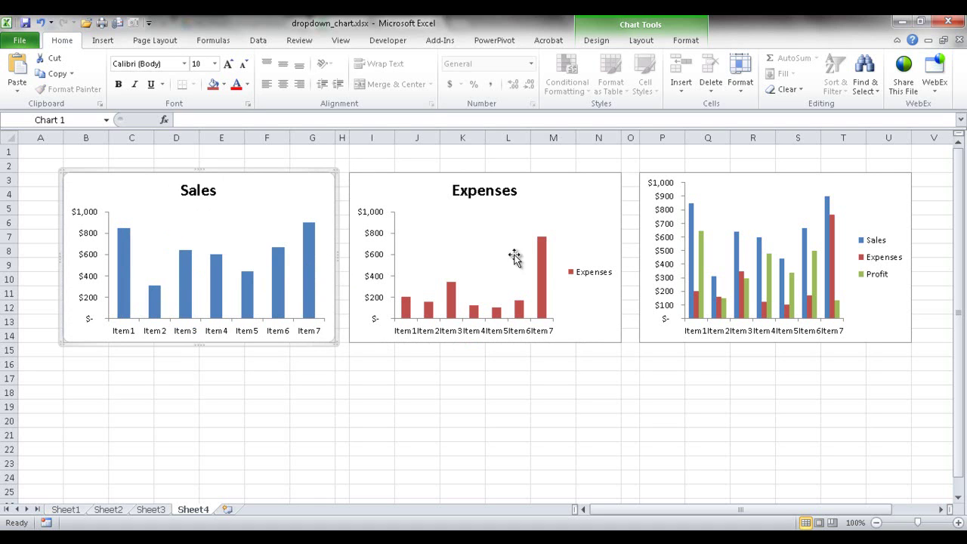
{"action": "left_click", "coordinate": [588, 277]}
{"action": "key", "text": "Delete"}
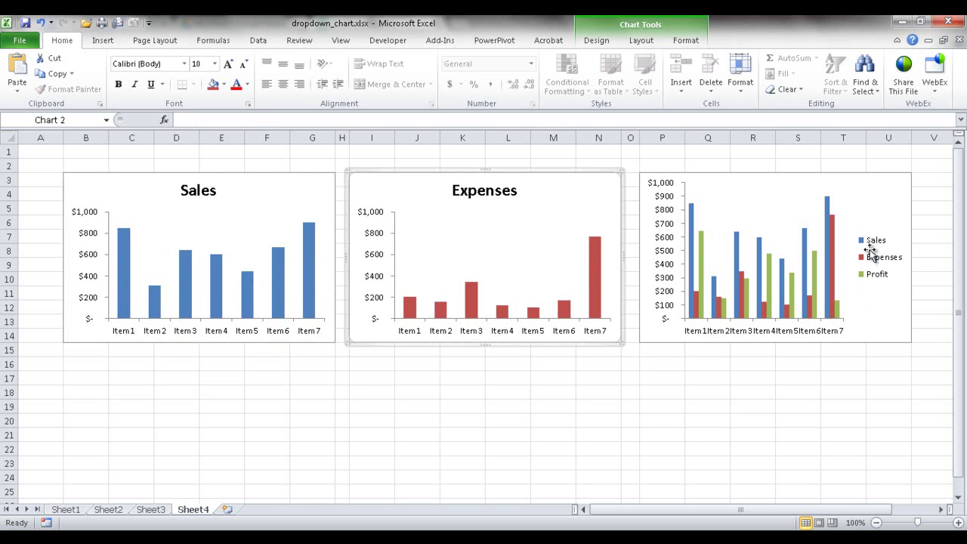
- Delete the Sales and Expenses series from the right chart, leaving only Profit
{"action": "left_click", "coordinate": [692, 274]}
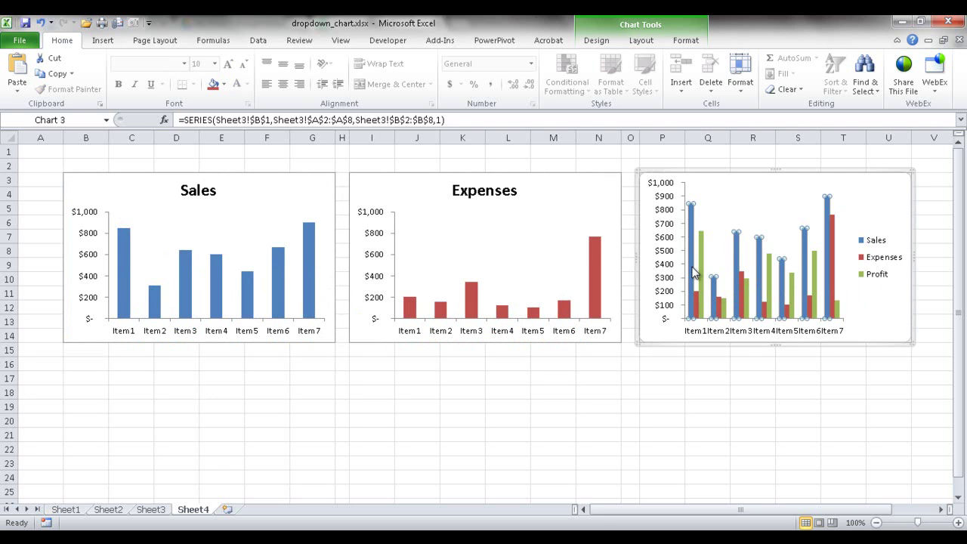
{"action": "key", "text": "Delete"}
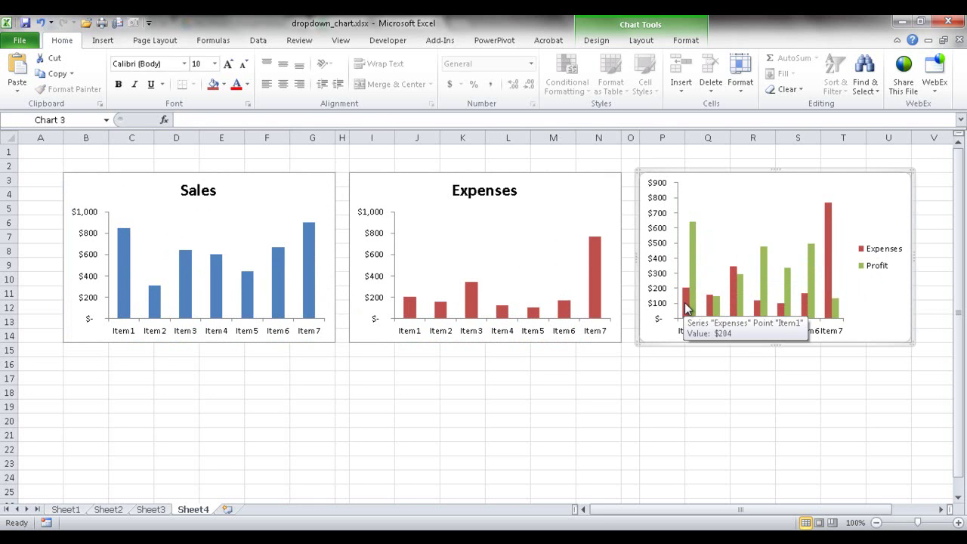
{"action": "left_click", "coordinate": [686, 307]}
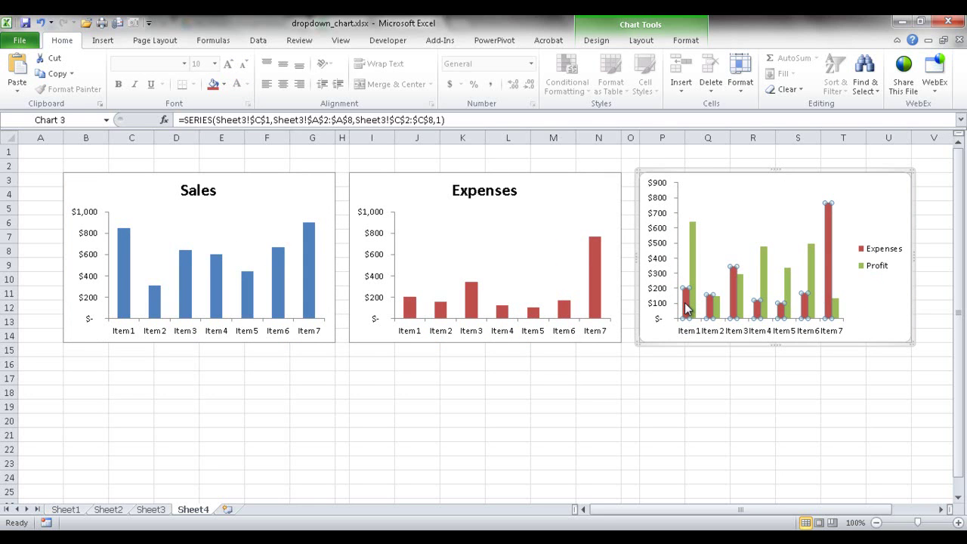
{"action": "key", "text": "Delete"}
{"action": "left_click", "coordinate": [643, 392]}
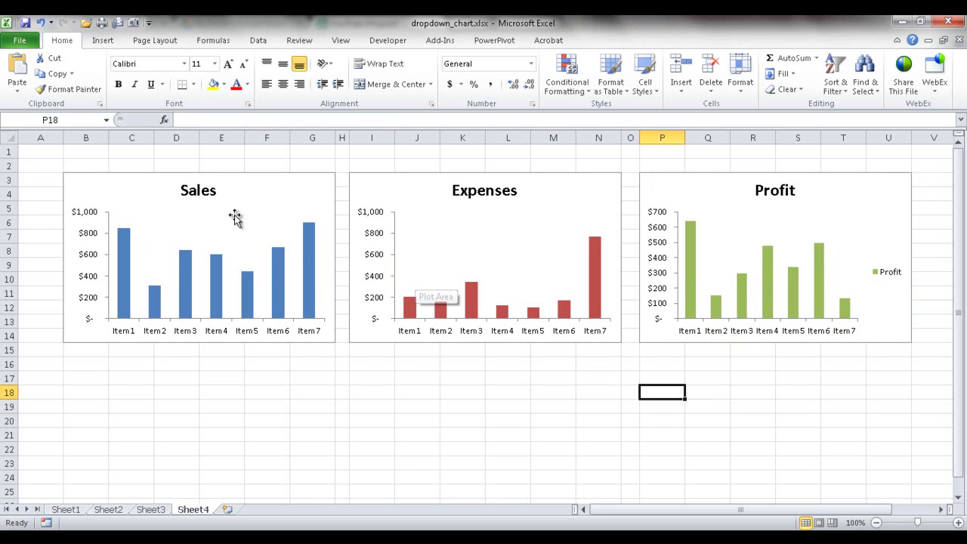
- Select B3:G14 beneath the Sales chart and move into the Name Box
{"action": "left_click", "coordinate": [82, 163]}
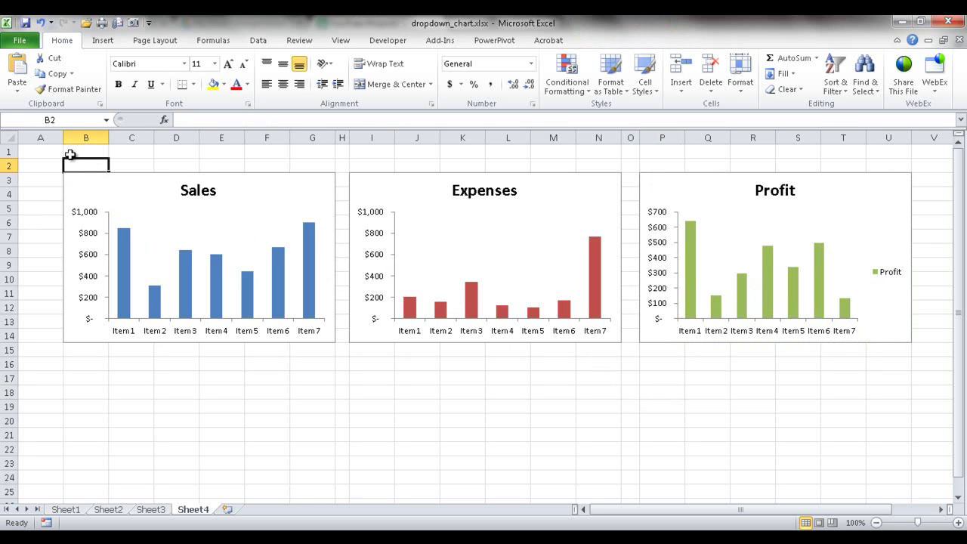
{"action": "key", "text": "Down"}
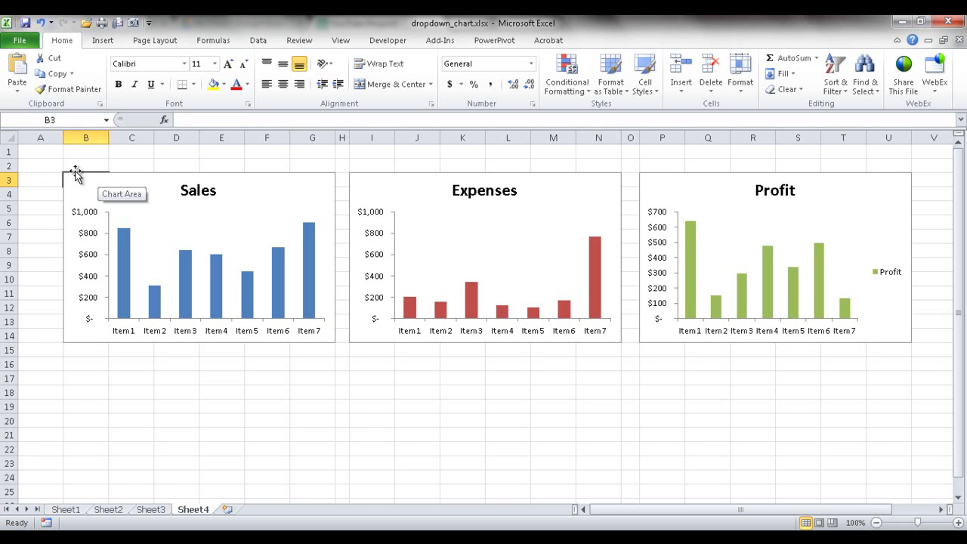
{"action": "key", "text": "shift+Down"}
{"action": "key", "text": "shift+Down"}
{"action": "key", "text": "shift+Down"}
{"action": "key", "text": "shift+Down"}
{"action": "key", "text": "shift+Down"}
{"action": "key", "text": "shift+Down"}
{"action": "key", "text": "shift+Down"}
{"action": "key", "text": "shift+Down"}
{"action": "key", "text": "shift+Down"}
{"action": "key", "text": "shift+Down"}
{"action": "key", "text": "shift+Down"}
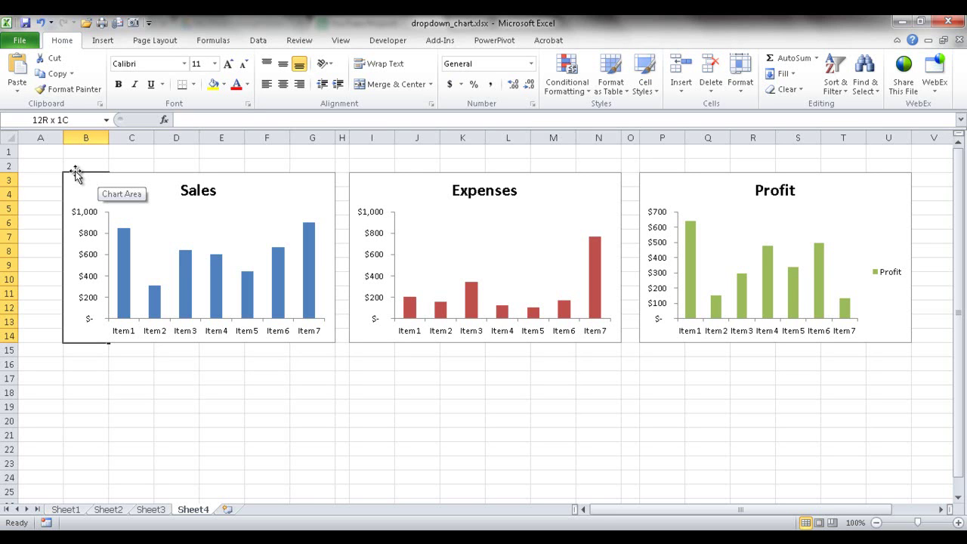
{"action": "key", "text": "shift+Right"}
{"action": "key", "text": "shift+Right"}
{"action": "key", "text": "shift+Right"}
{"action": "key", "text": "shift+Right"}
{"action": "key", "text": "shift+Right"}
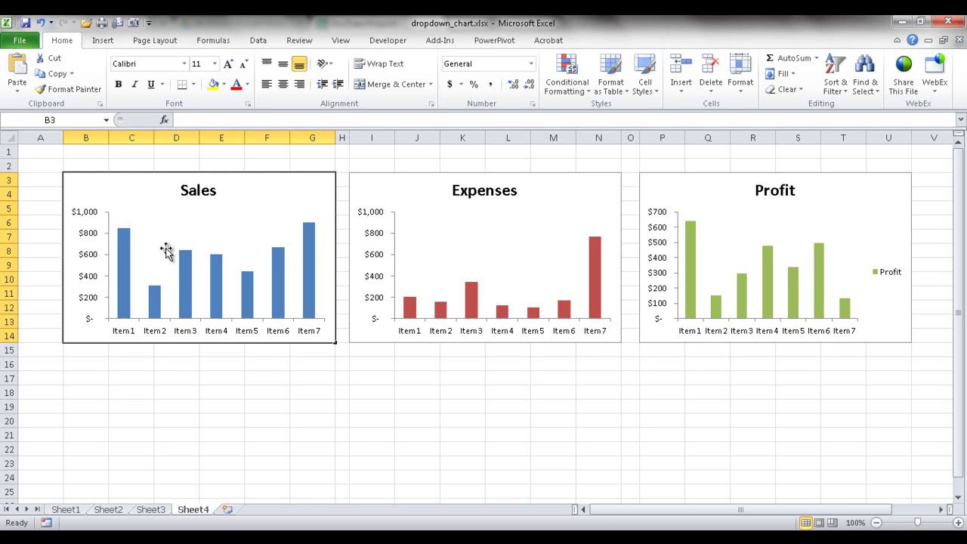
{"action": "left_click", "coordinate": [69, 119]}
- Select the range I3:N14 beneath the Expenses chart
{"action": "left_click", "coordinate": [371, 167]}
{"action": "key", "text": "Down"}
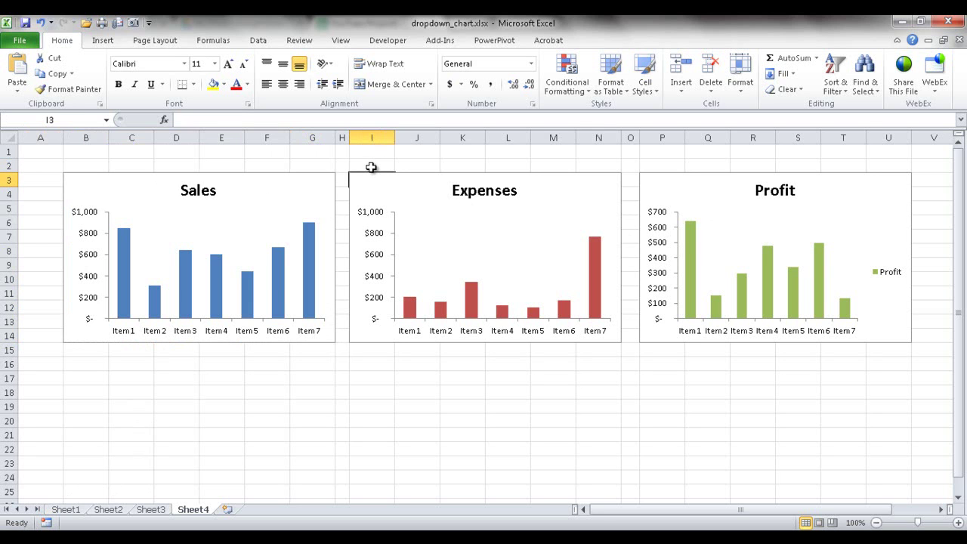
{"action": "key", "text": "shift+Down"}
{"action": "key", "text": "shift+Down"}
{"action": "key", "text": "shift+Down"}
{"action": "key", "text": "shift+Down"}
{"action": "key", "text": "shift+Down"}
{"action": "key", "text": "shift+Down"}
{"action": "key", "text": "shift+Down"}
{"action": "key", "text": "shift+Down"}
{"action": "key", "text": "shift+Down"}
{"action": "key", "text": "shift+Down"}
{"action": "key", "text": "shift+Down"}
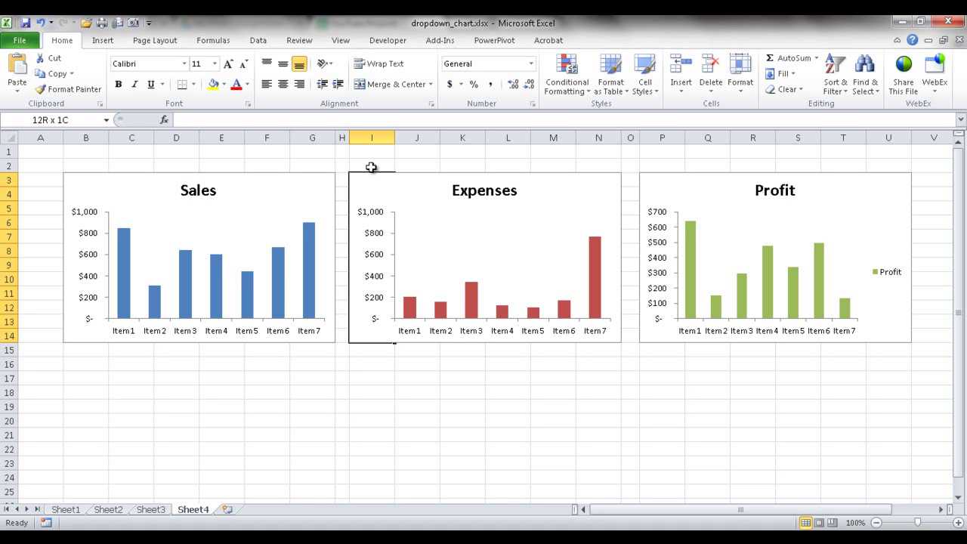
{"action": "key", "text": "shift+Right"}
{"action": "key", "text": "shift+Right"}
{"action": "key", "text": "shift+Right"}
{"action": "key", "text": "shift+Right"}
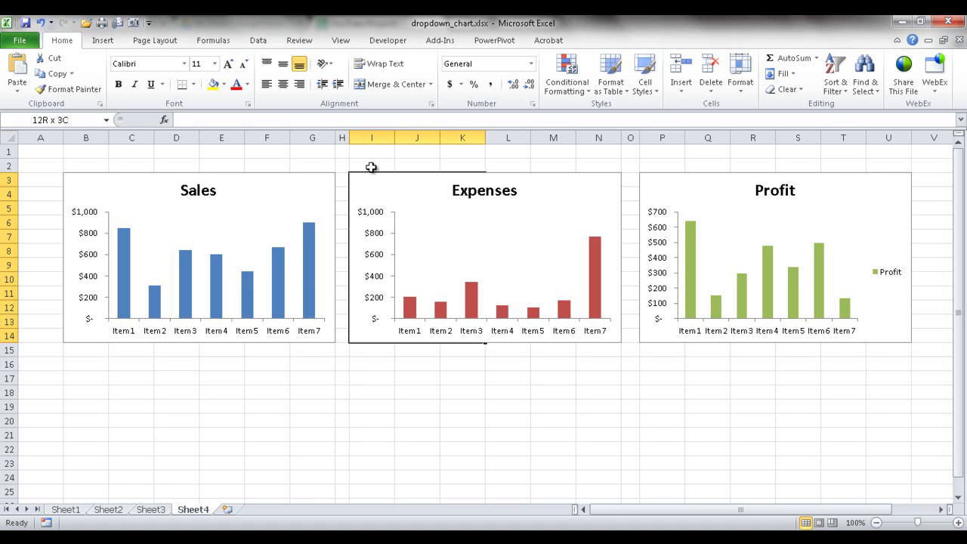
{"action": "key", "text": "shift+Right"}
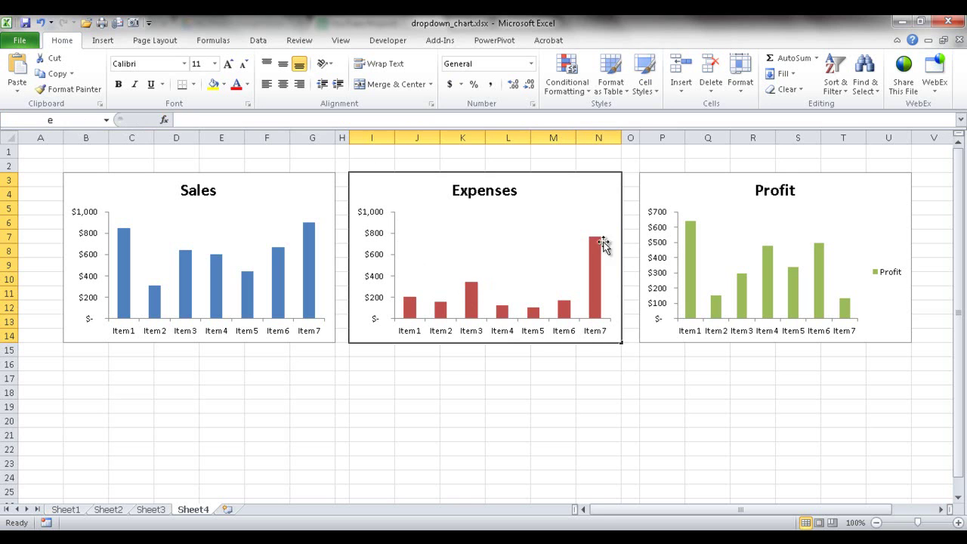
- Select P3:U14 beneath the Profit chart and name it p in the Name Box
{"action": "left_click", "coordinate": [659, 167]}
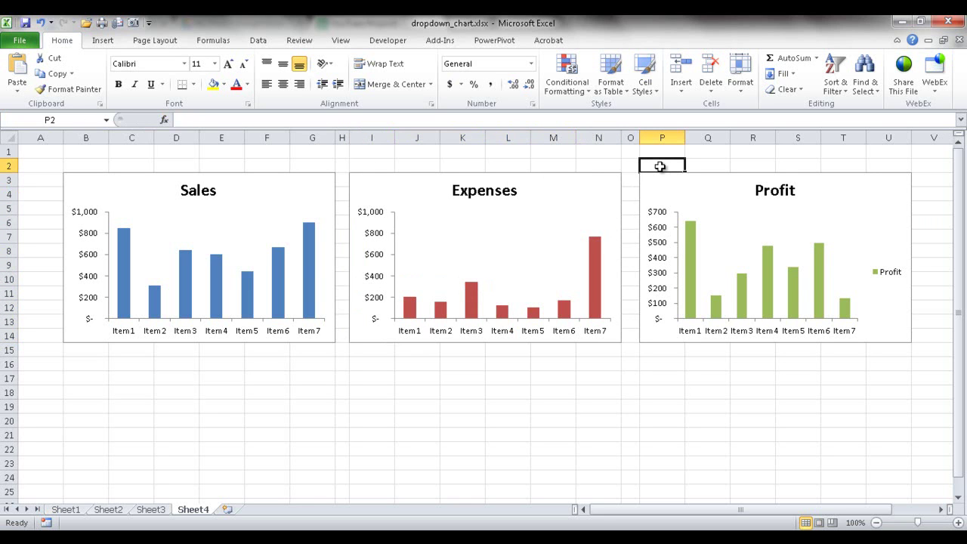
{"action": "key", "text": "Down"}
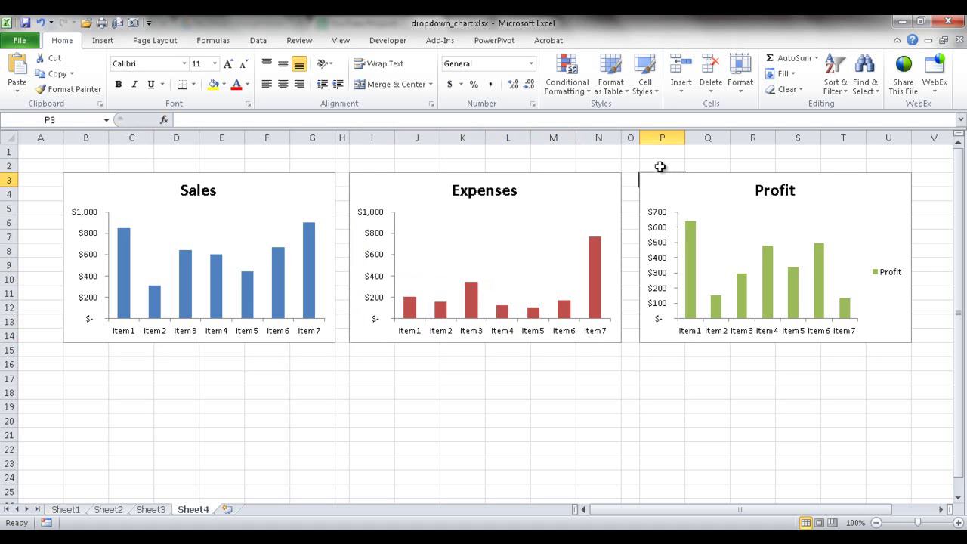
{"action": "key", "text": "shift+Down"}
{"action": "key", "text": "shift+Down"}
{"action": "key", "text": "shift+Down"}
{"action": "key", "text": "shift+Down"}
{"action": "key", "text": "shift+Down"}
{"action": "key", "text": "shift+Down"}
{"action": "key", "text": "shift+Down"}
{"action": "key", "text": "shift+Down"}
{"action": "key", "text": "shift+Down"}
{"action": "key", "text": "shift+Down"}
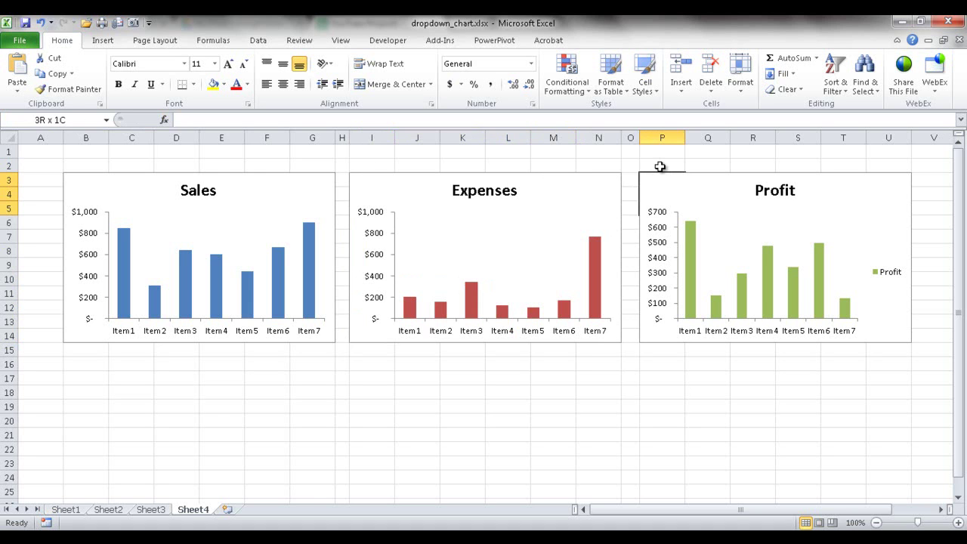
{"action": "key", "text": "shift+Down"}
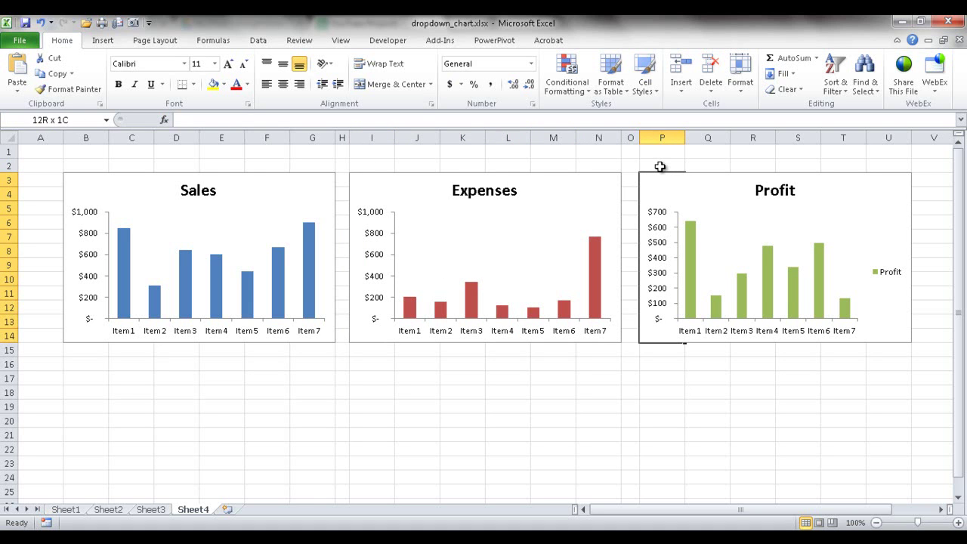
{"action": "key", "text": "shift+Right"}
{"action": "key", "text": "shift+Right"}
{"action": "key", "text": "shift+Right"}
{"action": "key", "text": "shift+Right"}
{"action": "key", "text": "shift+Right"}
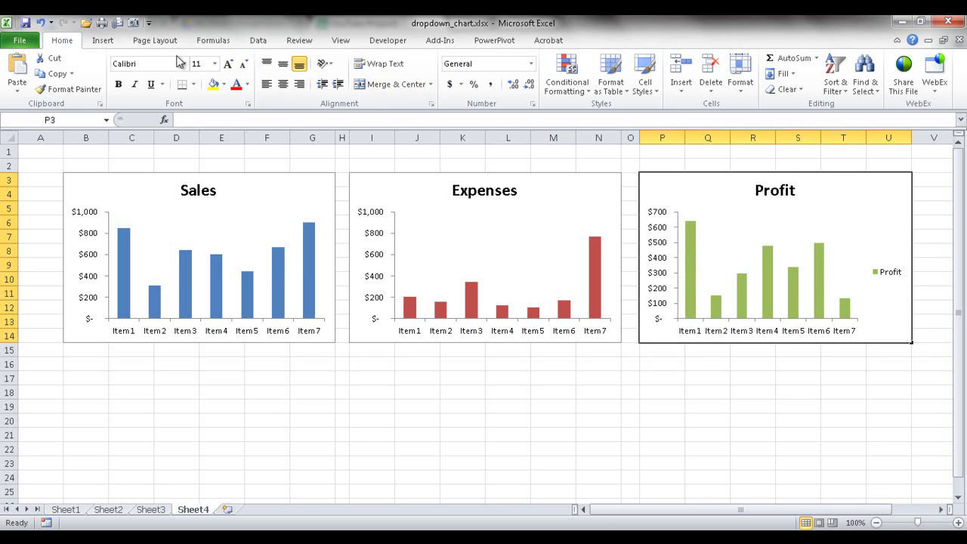
{"action": "left_click", "coordinate": [68, 120]}
{"action": "type", "text": "p"}
{"action": "key", "text": "Return"}
{"action": "left_click", "coordinate": [212, 39]}
{"action": "left_click", "coordinate": [380, 89]}
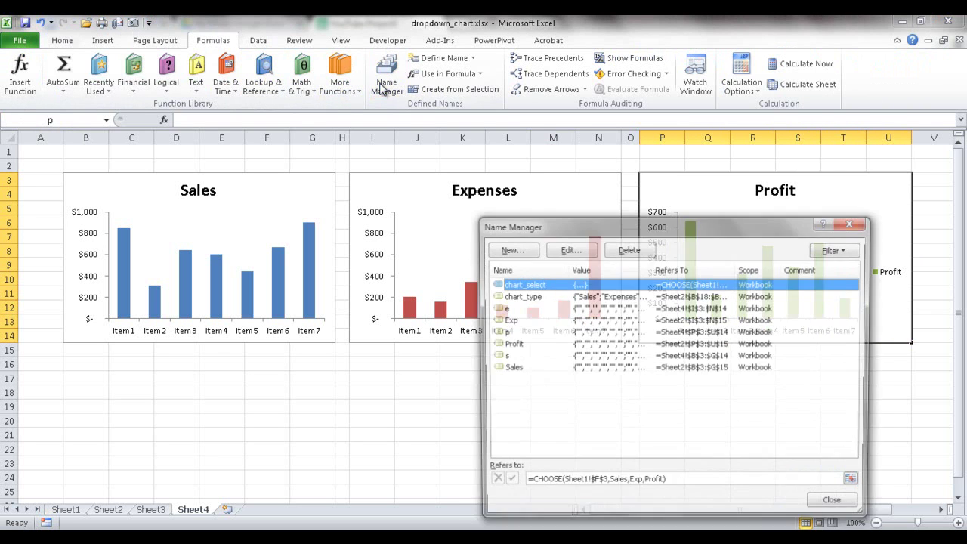
{"action": "left_click_drag", "start_coordinate": [581, 220], "coordinate": [520, 163]}
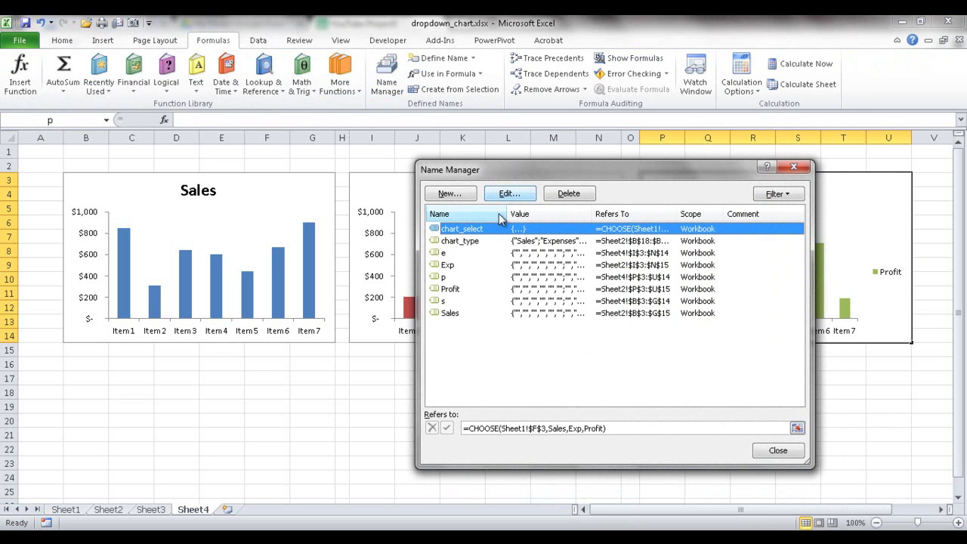
{"action": "left_click", "coordinate": [444, 253]}
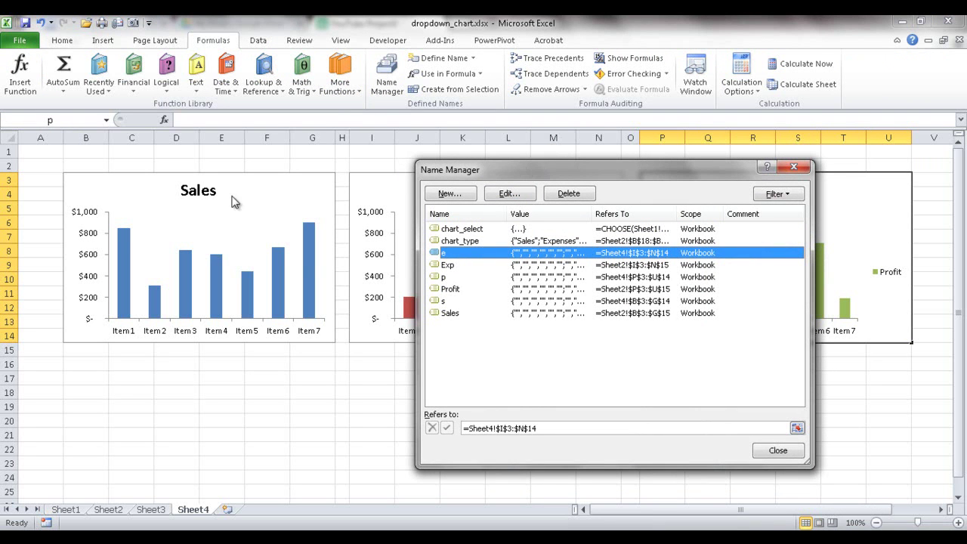
{"action": "left_click", "coordinate": [444, 301]}
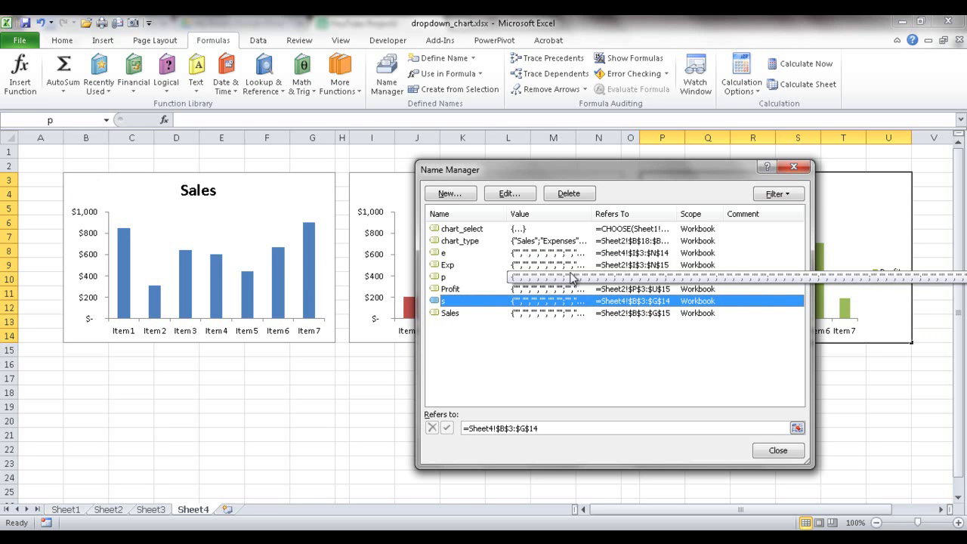
{"action": "left_click", "coordinate": [775, 454]}
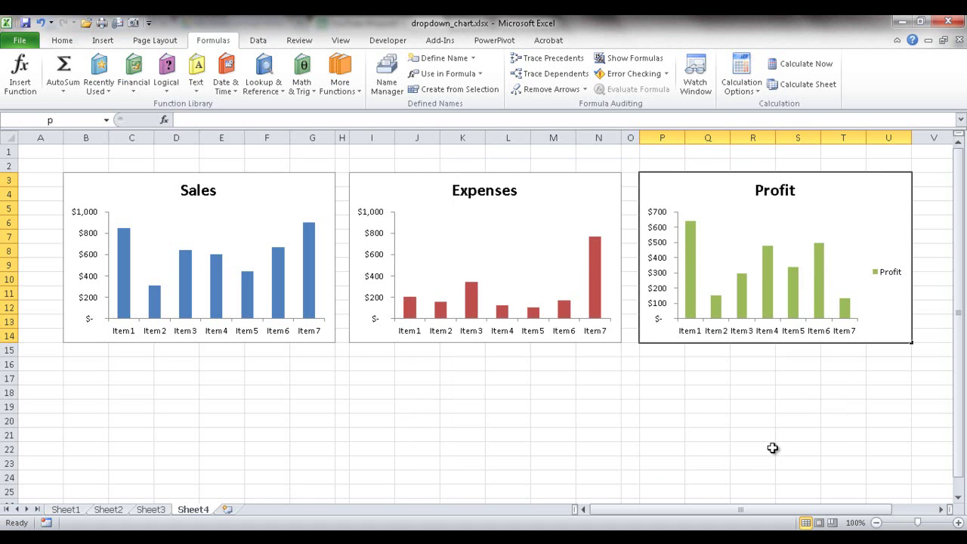
- Go to Sheet3, select cell G3, and show the Developer tab
{"action": "left_click", "coordinate": [143, 509]}
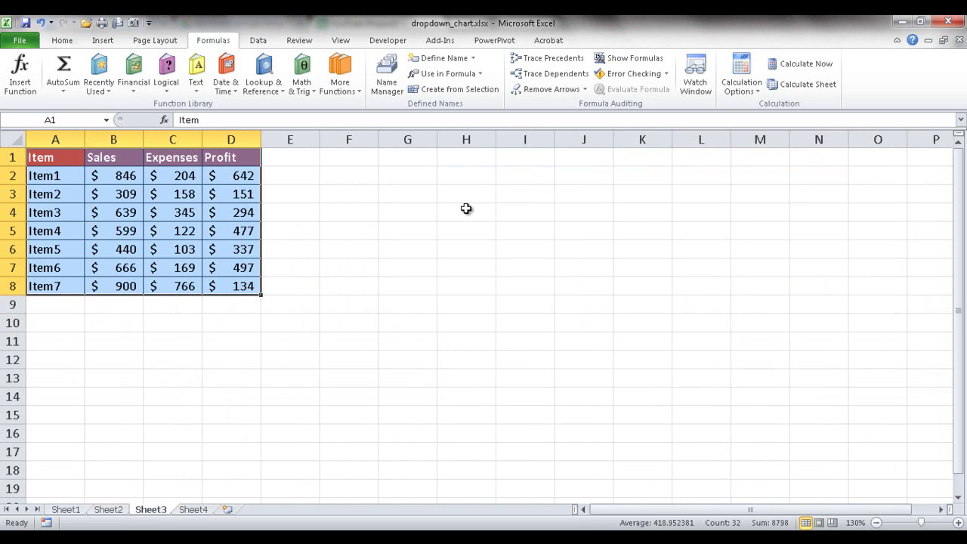
{"action": "left_click", "coordinate": [390, 199]}
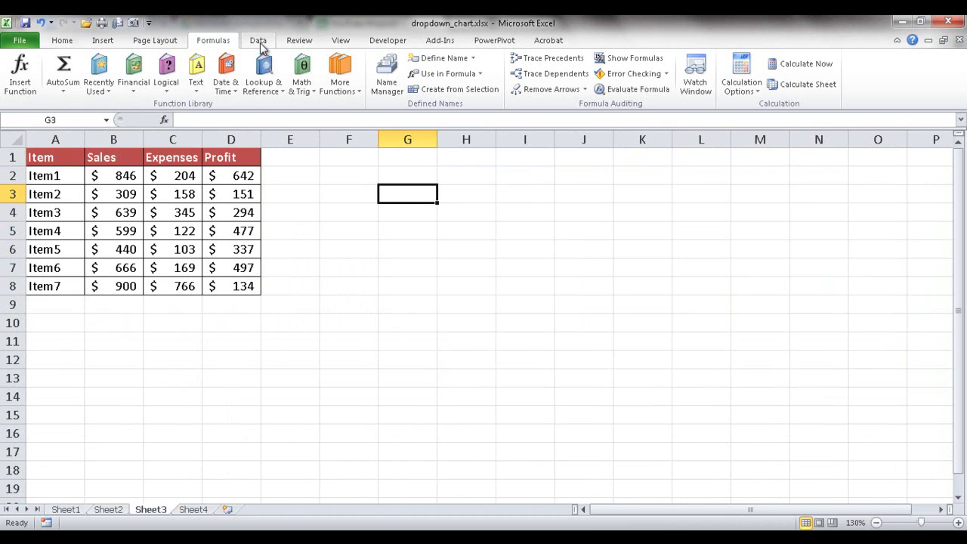
{"action": "left_click", "coordinate": [388, 42]}
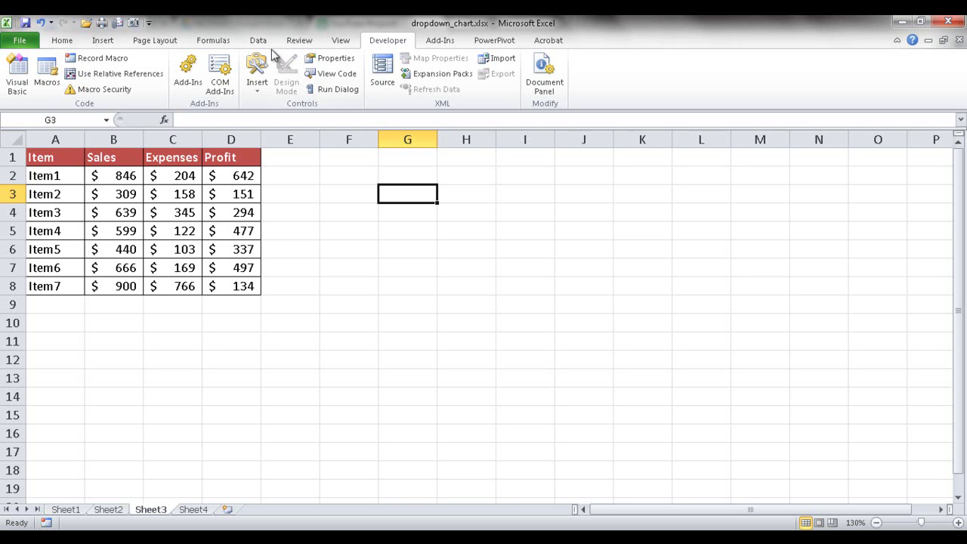
- Find the Camera command under All Commands in Customize Ribbon, then cancel
{"action": "right_click", "coordinate": [322, 42]}
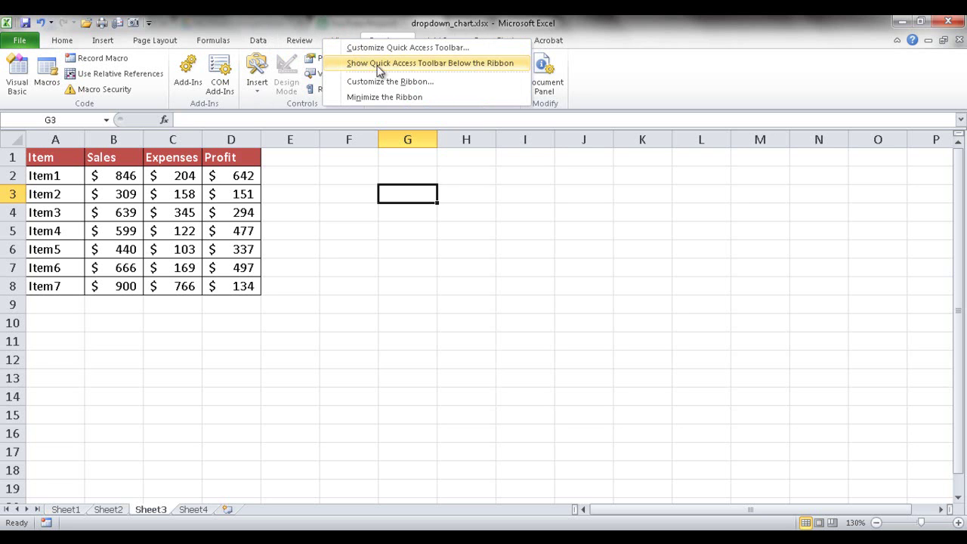
{"action": "left_click", "coordinate": [402, 81]}
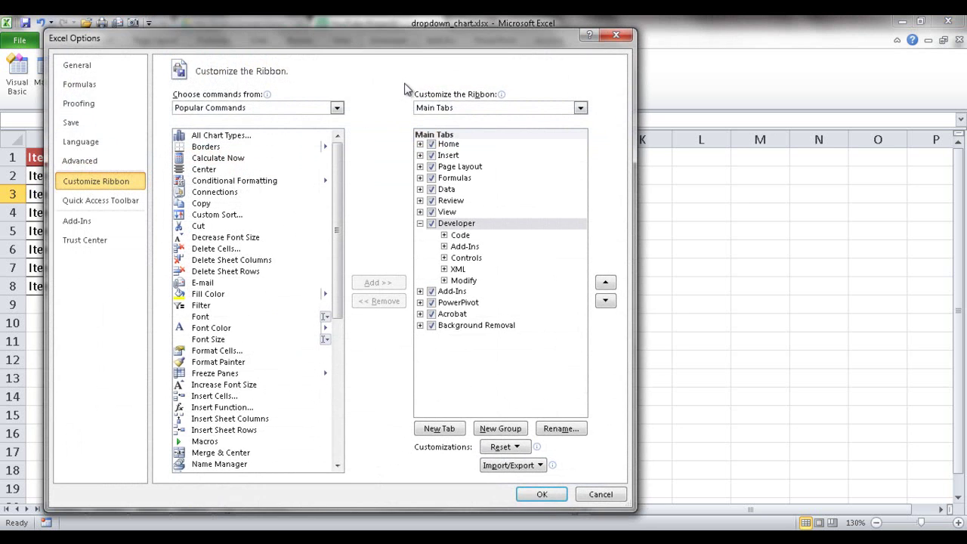
{"action": "left_click_drag", "start_coordinate": [425, 38], "coordinate": [498, 36]}
{"action": "left_click_drag", "start_coordinate": [526, 38], "coordinate": [603, 33]}
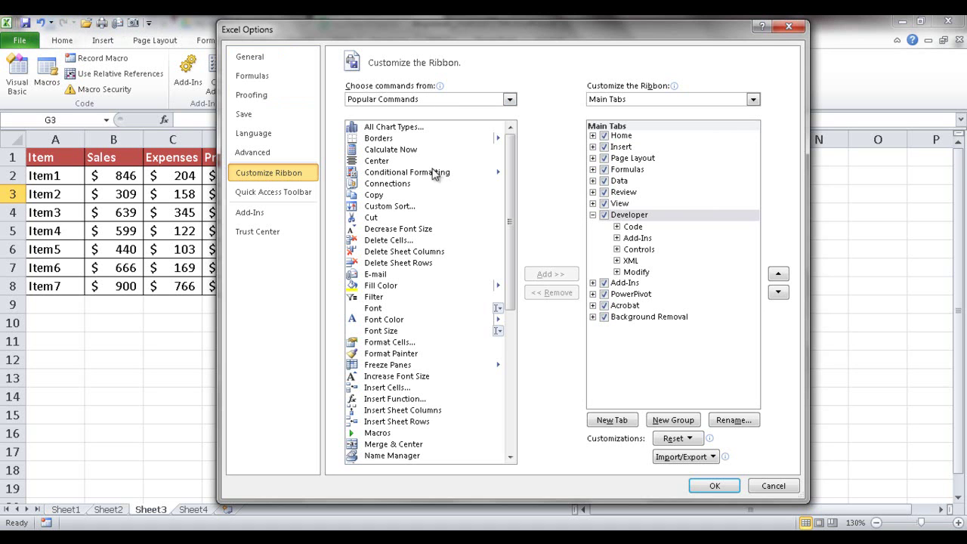
{"action": "left_click", "coordinate": [508, 100]}
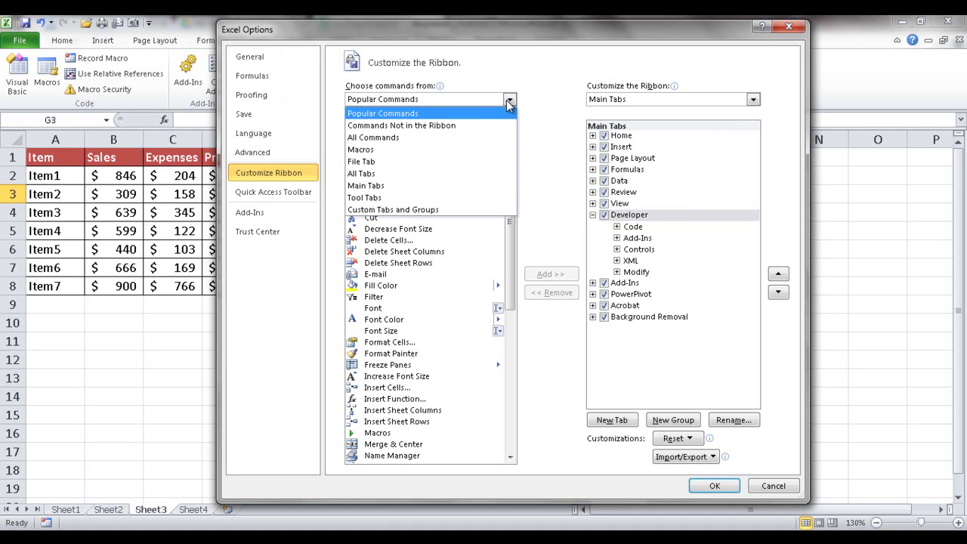
{"action": "left_click", "coordinate": [423, 138]}
{"action": "left_click_drag", "start_coordinate": [510, 140], "coordinate": [511, 173]}
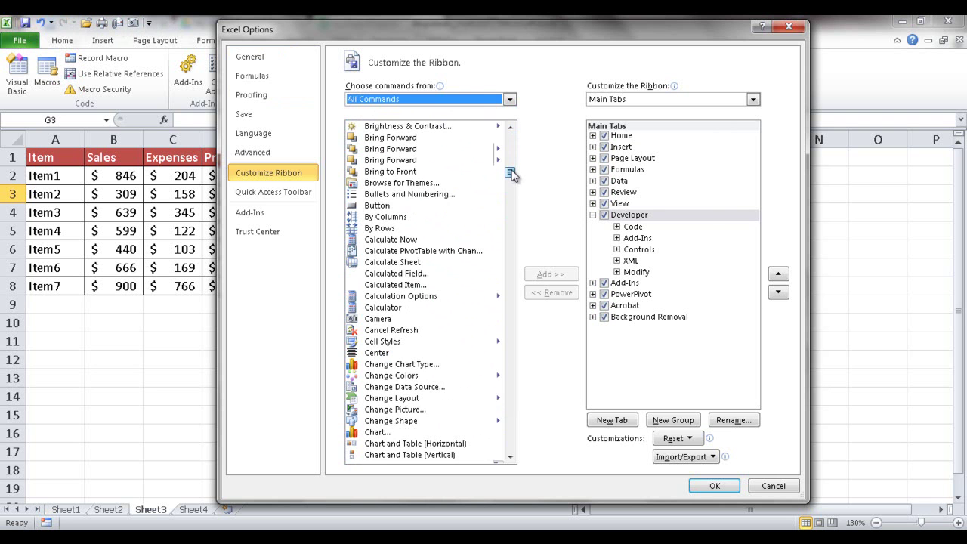
{"action": "left_click", "coordinate": [389, 321]}
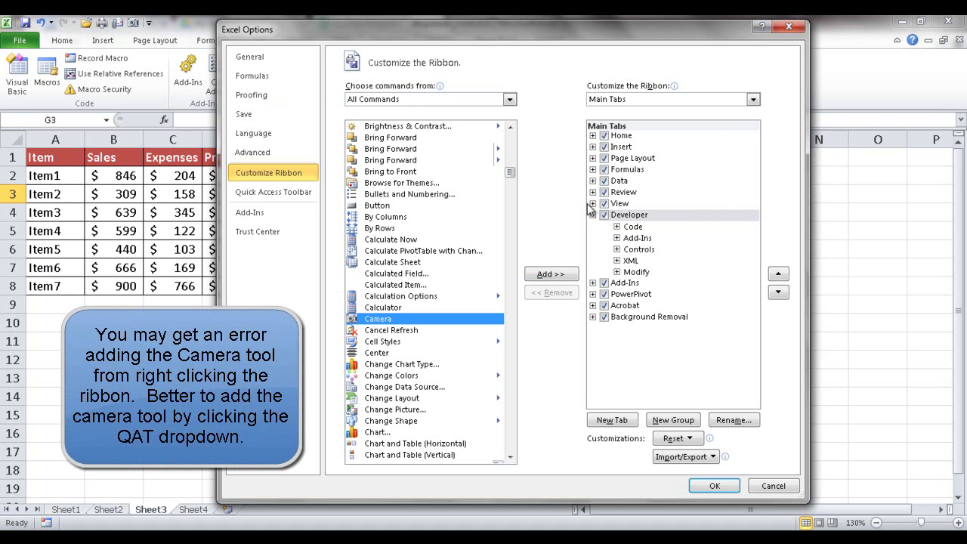
{"action": "left_click", "coordinate": [781, 489]}
- Open the Quick Access Toolbar customisation settings and close them without changes
{"action": "left_click", "coordinate": [150, 23]}
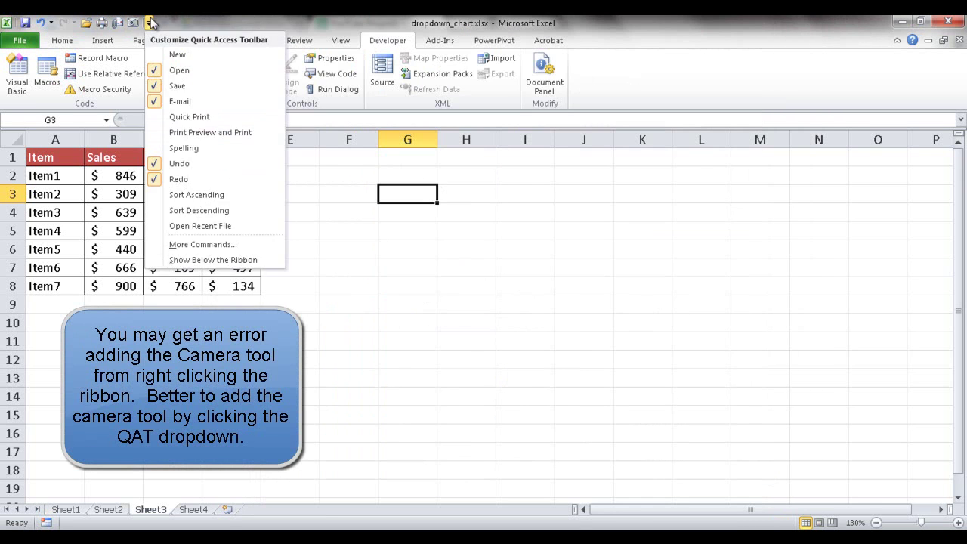
{"action": "left_click", "coordinate": [227, 245]}
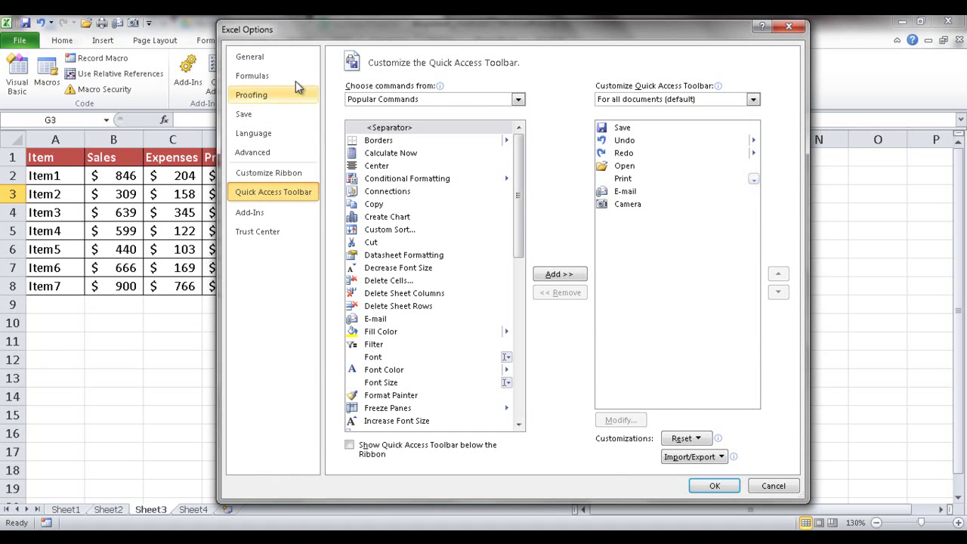
{"action": "left_click", "coordinate": [772, 485]}
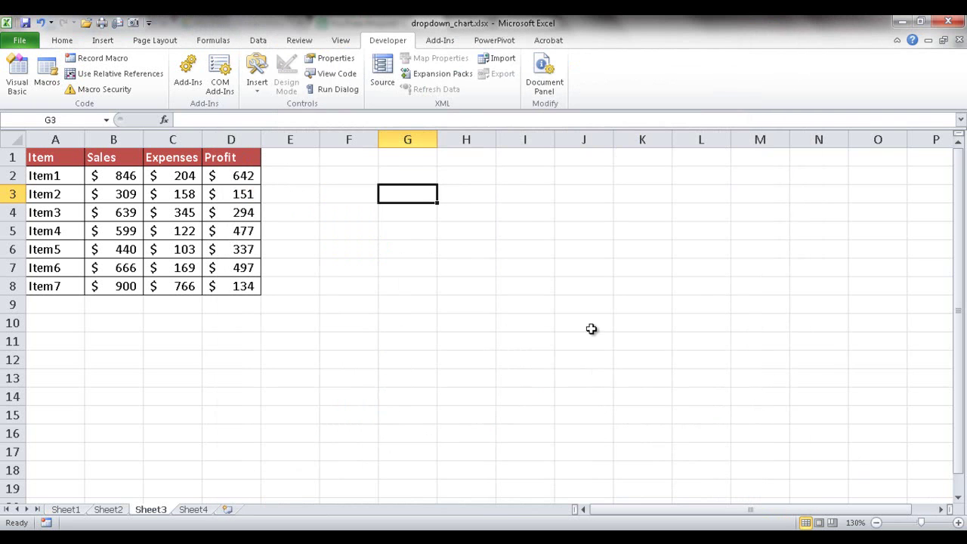
{"action": "right_click", "coordinate": [435, 46]}
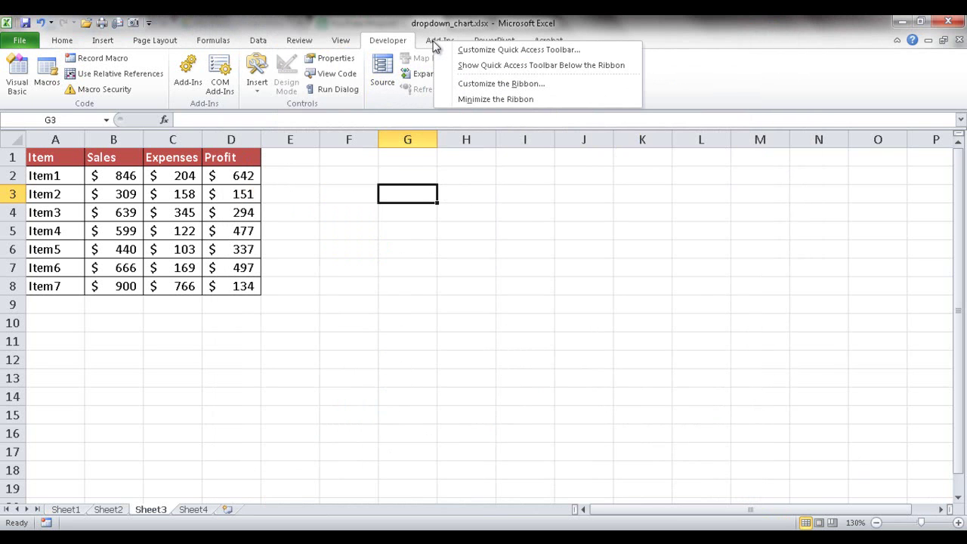
{"action": "left_click", "coordinate": [149, 23]}
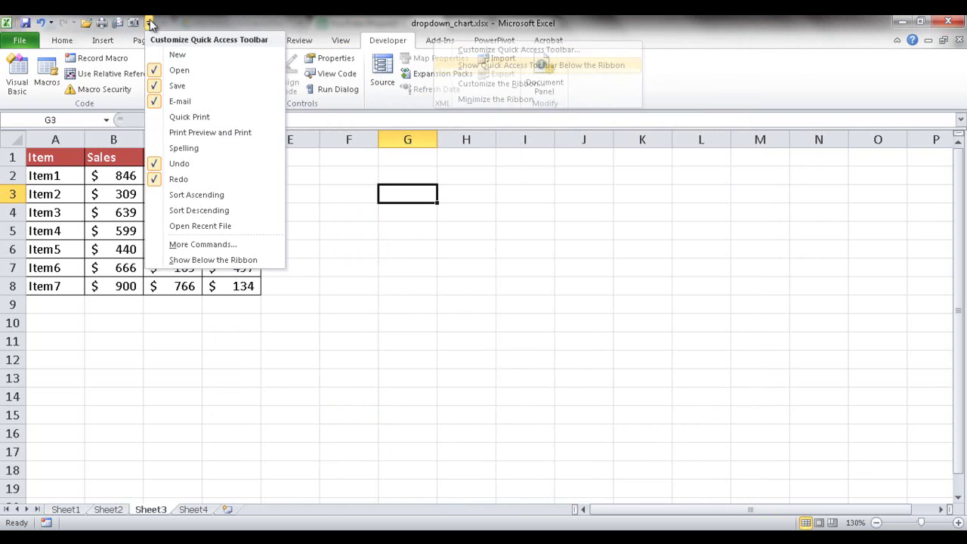
{"action": "left_click", "coordinate": [508, 340]}
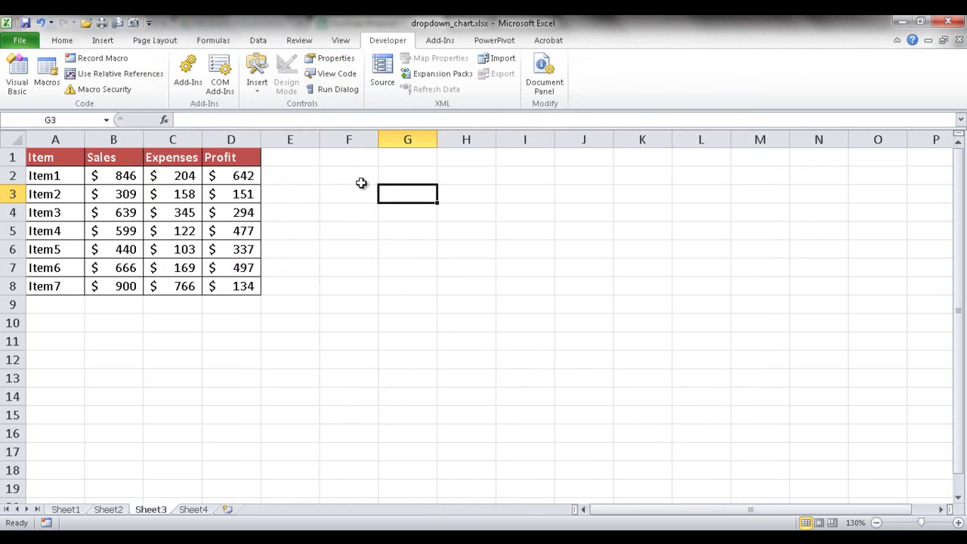
- Draw a Combo Box form control across G3 to I3, then open and cancel its Format Control settings
{"action": "left_click", "coordinate": [257, 83]}
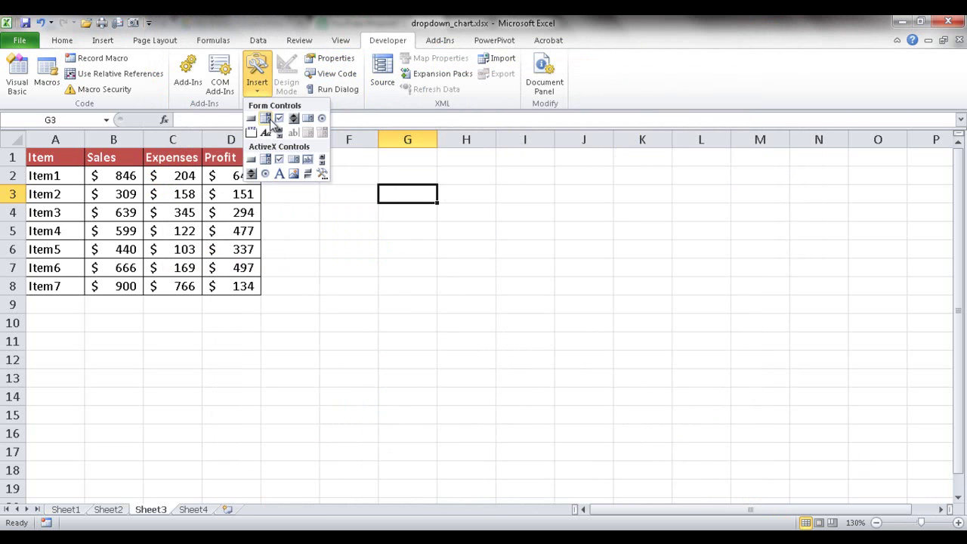
{"action": "left_click", "coordinate": [265, 119]}
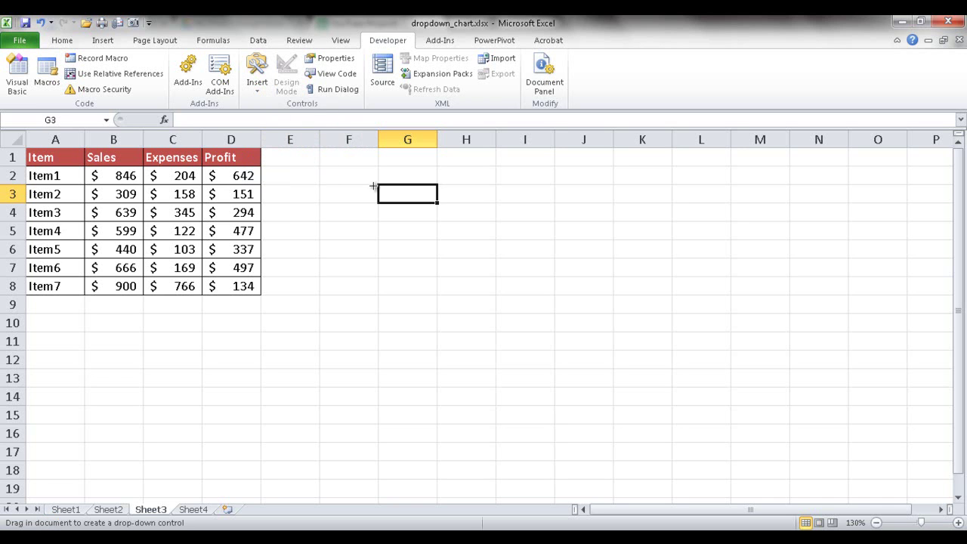
{"action": "left_click_drag", "start_coordinate": [379, 183], "coordinate": [553, 191]}
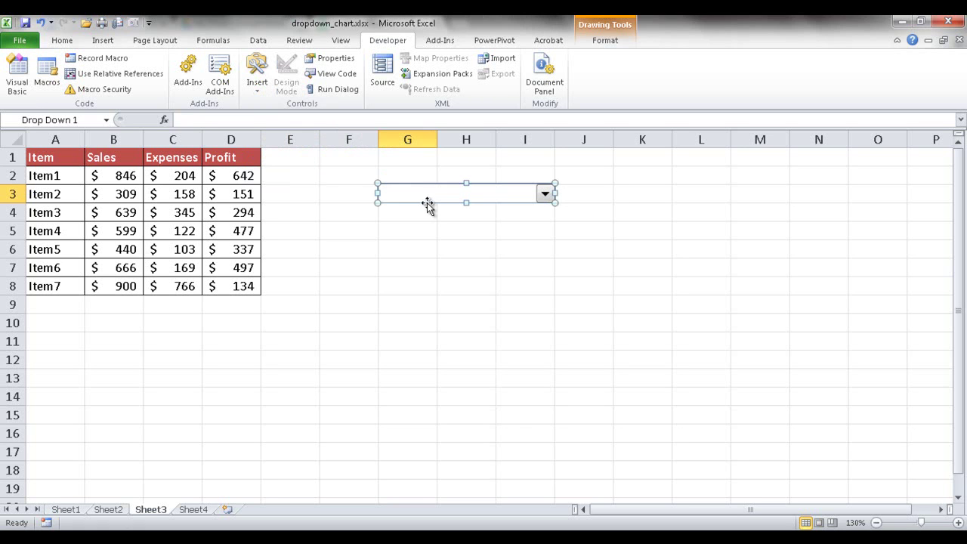
{"action": "right_click", "coordinate": [508, 195]}
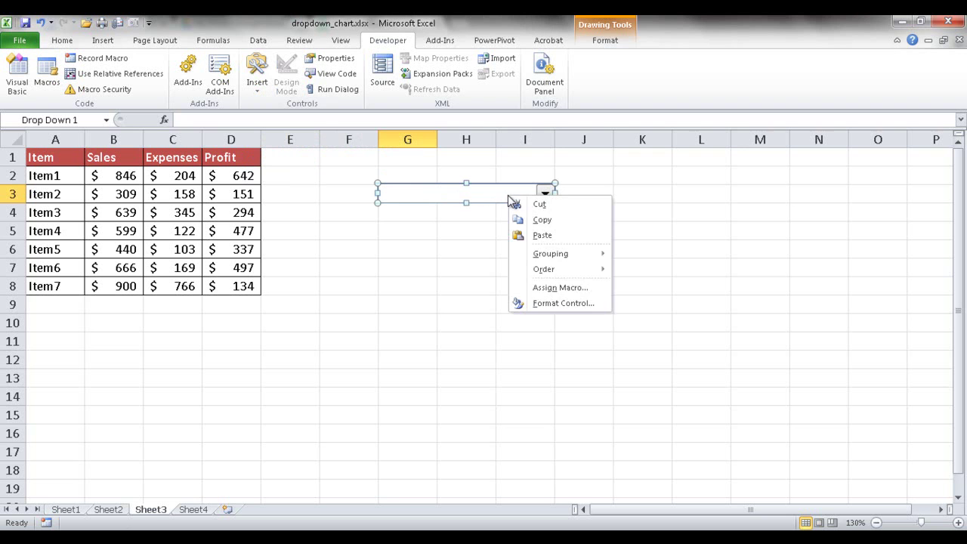
{"action": "left_click", "coordinate": [545, 306]}
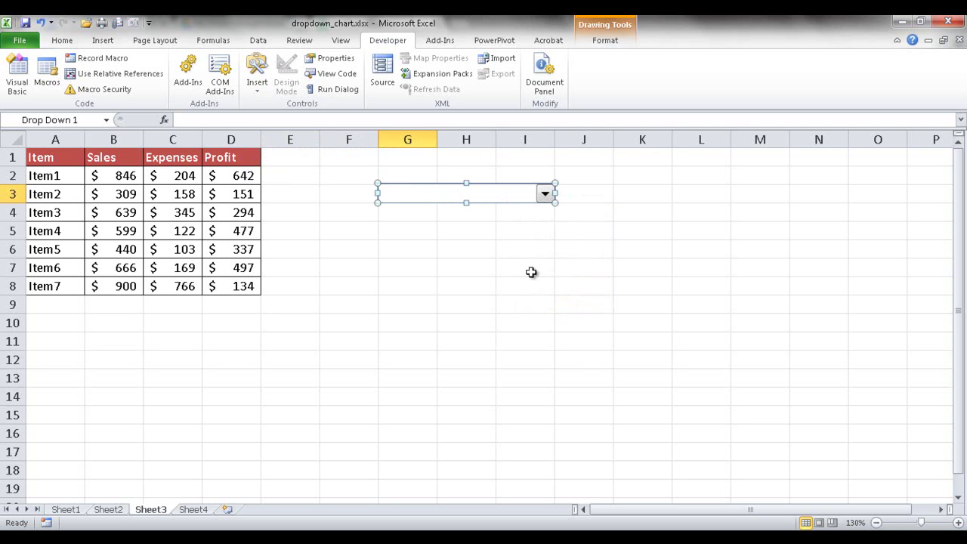
{"action": "left_click_drag", "start_coordinate": [553, 171], "coordinate": [666, 138]}
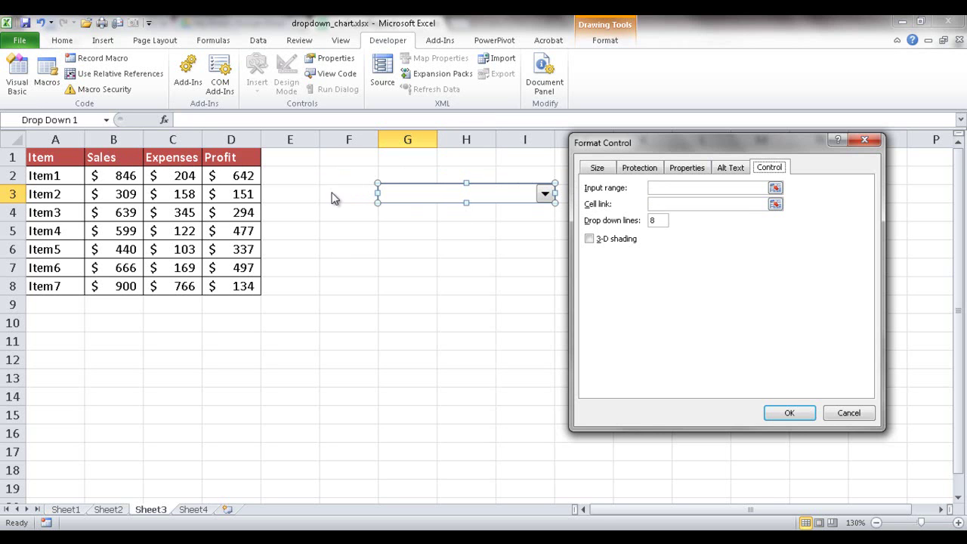
{"action": "left_click", "coordinate": [848, 412]}
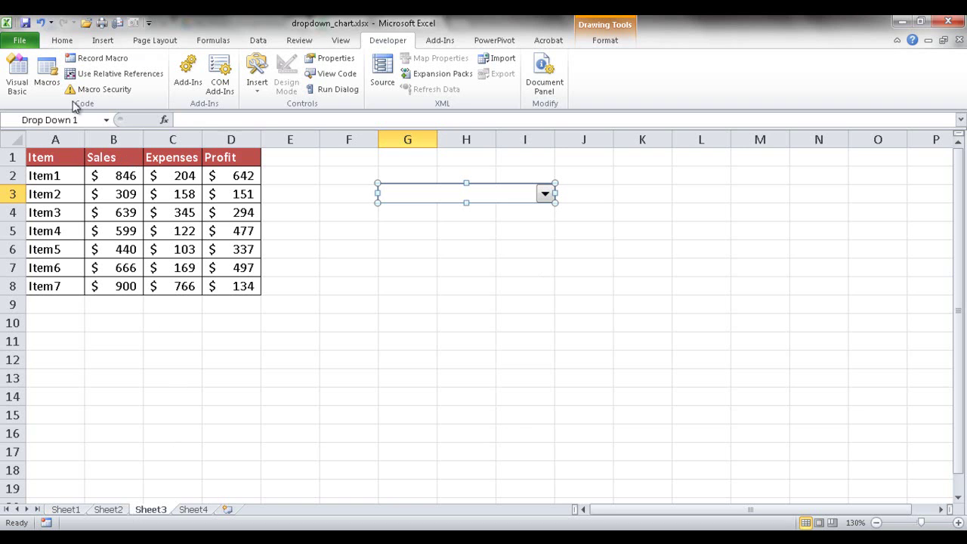
- On Sheet4, enter Sales2, Expenses2 and Profit2 in B17:B19 and select those three cells
{"action": "left_click", "coordinate": [193, 510]}
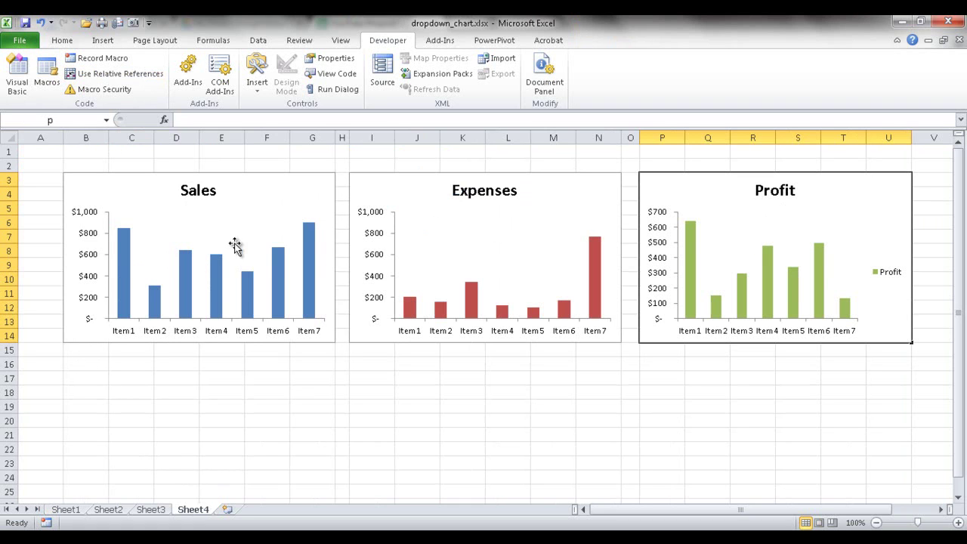
{"action": "left_click", "coordinate": [87, 378]}
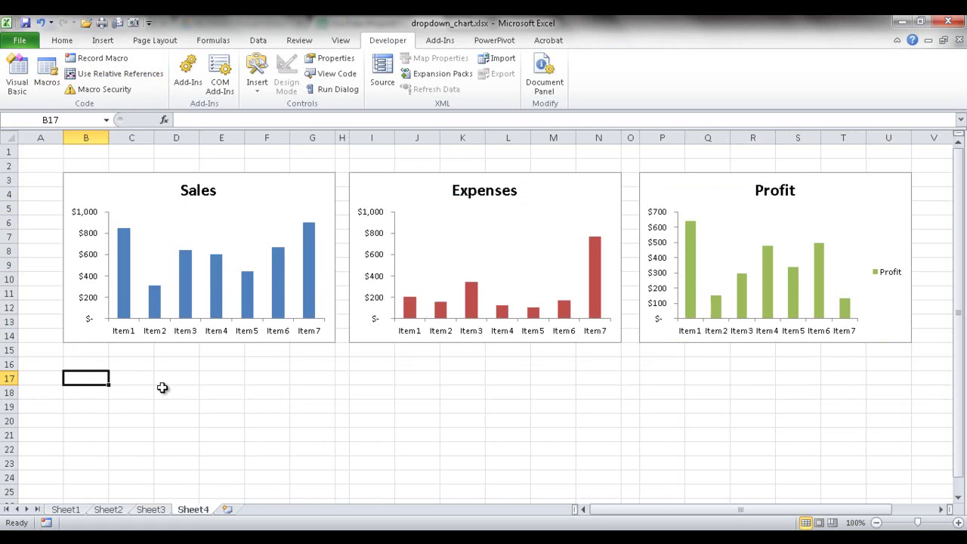
{"action": "type", "text": "Sales2"}
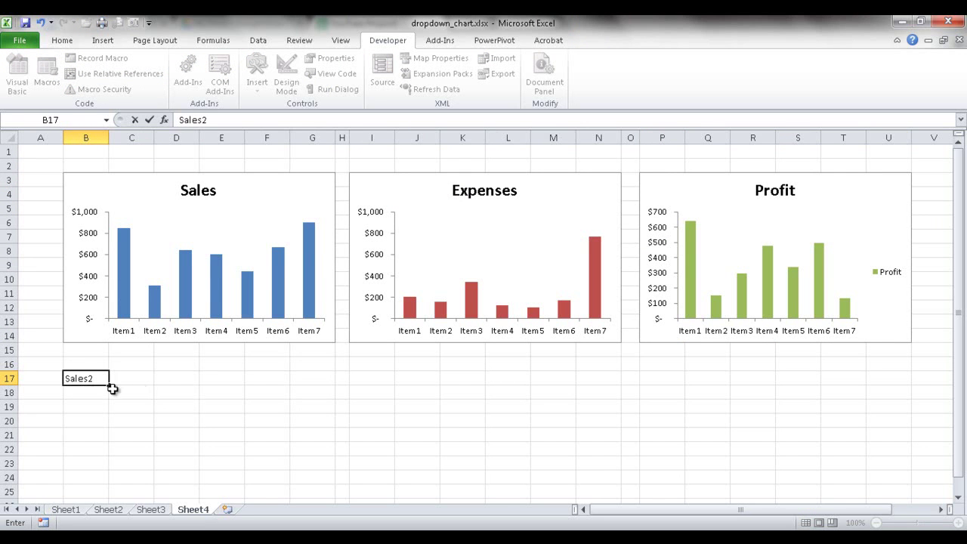
{"action": "left_click", "coordinate": [88, 392]}
{"action": "type", "text": "Ex"}
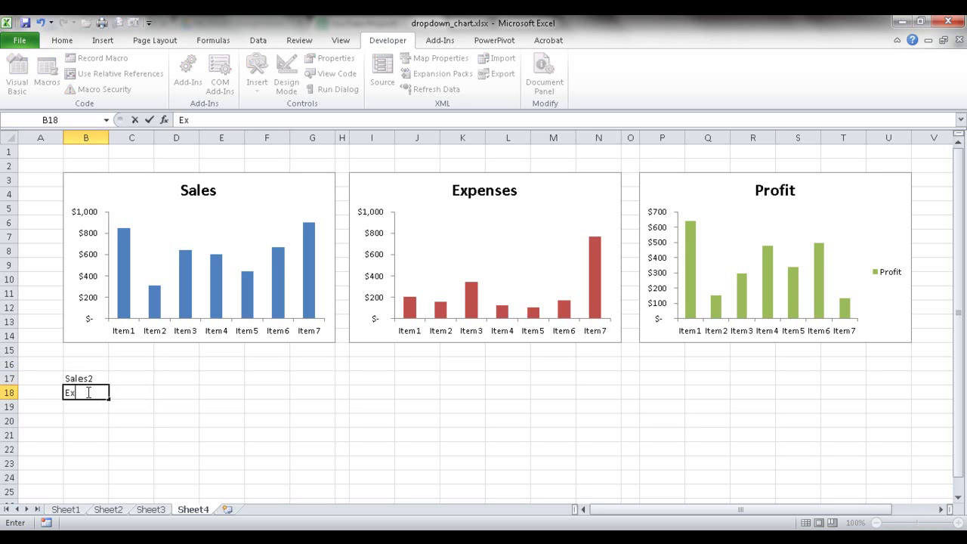
{"action": "type", "text": "penses2"}
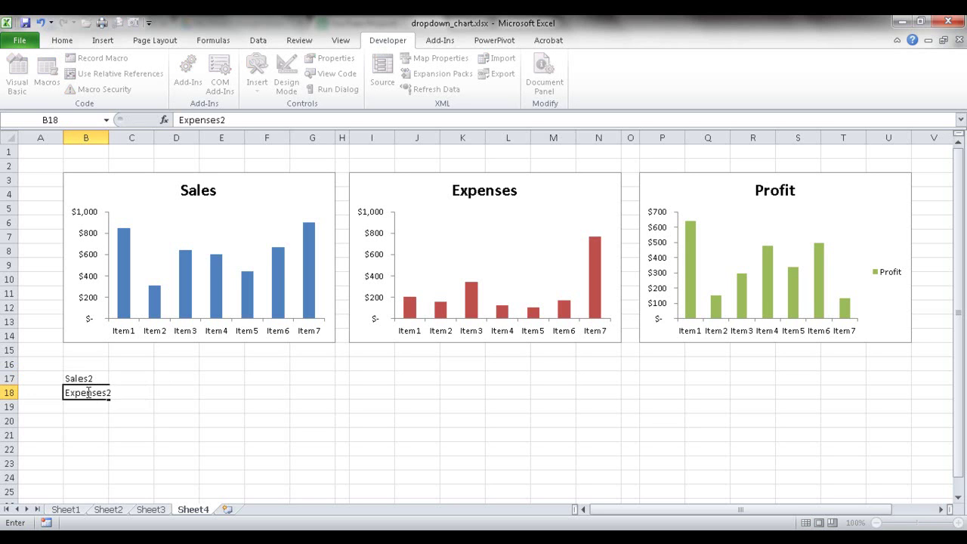
{"action": "key", "text": "Return"}
{"action": "type", "text": "Prof"}
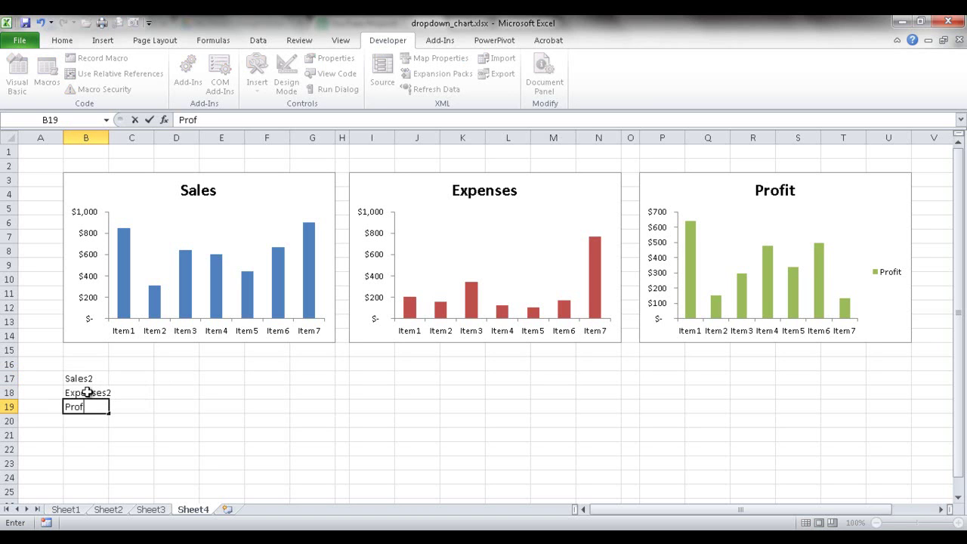
{"action": "type", "text": "it2"}
{"action": "key", "text": "Return"}
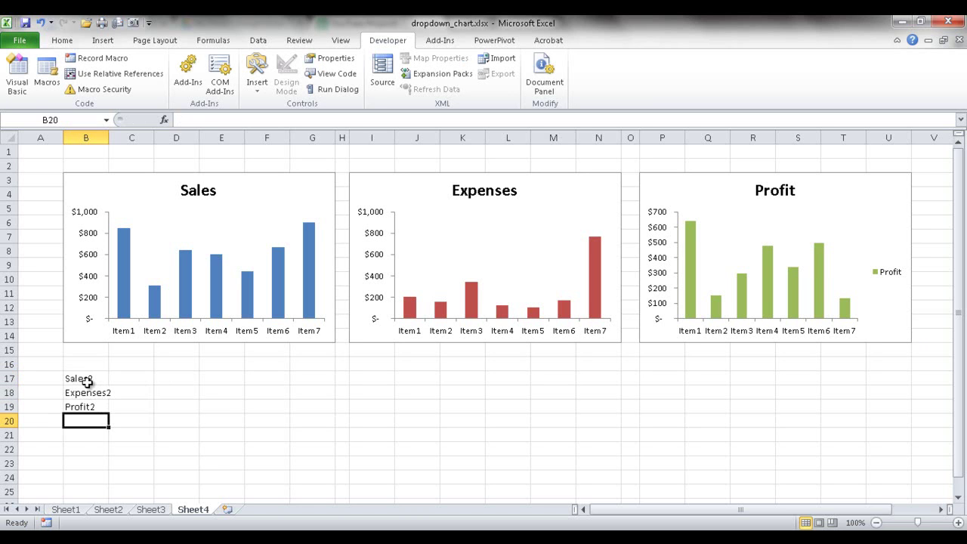
{"action": "left_click_drag", "start_coordinate": [88, 378], "coordinate": [84, 400]}
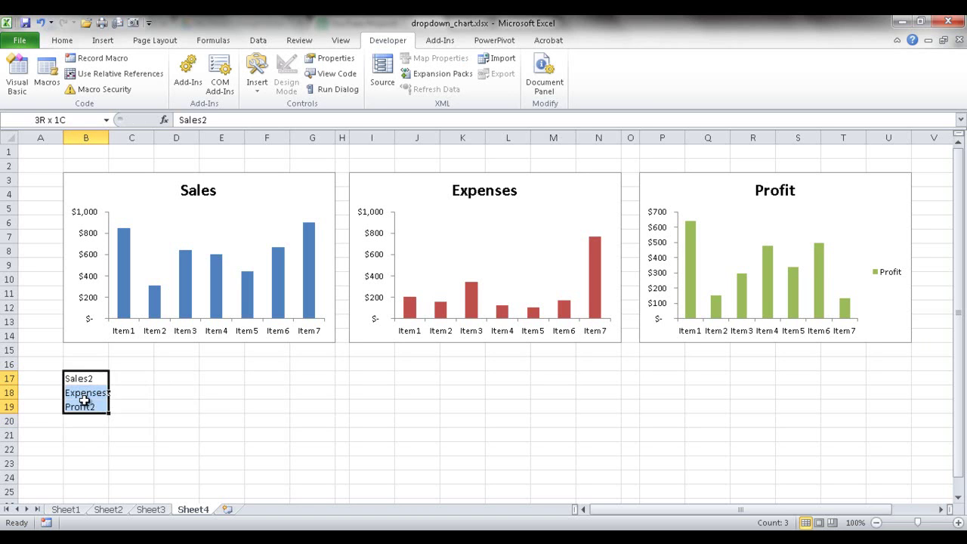
- Name the selected B17:B19 range select2 using the Name Box
{"action": "left_click", "coordinate": [67, 118]}
{"action": "type", "text": "select2"}
{"action": "key", "text": "Return"}
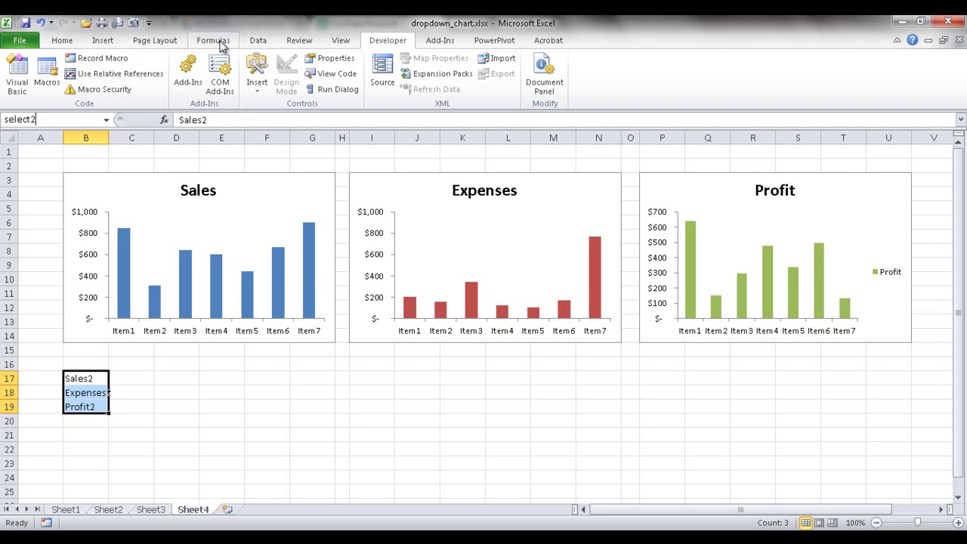
{"action": "left_click", "coordinate": [182, 395]}
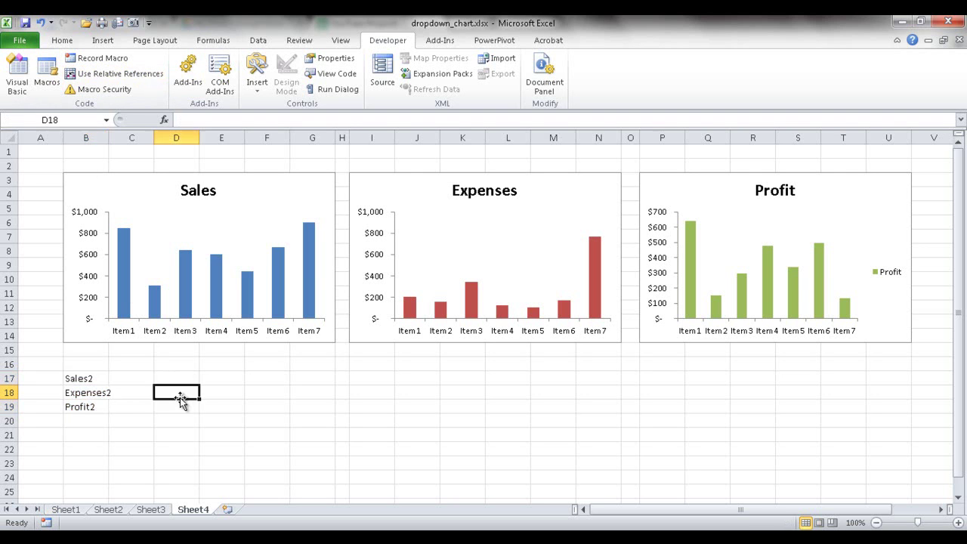
{"action": "left_click", "coordinate": [88, 120]}
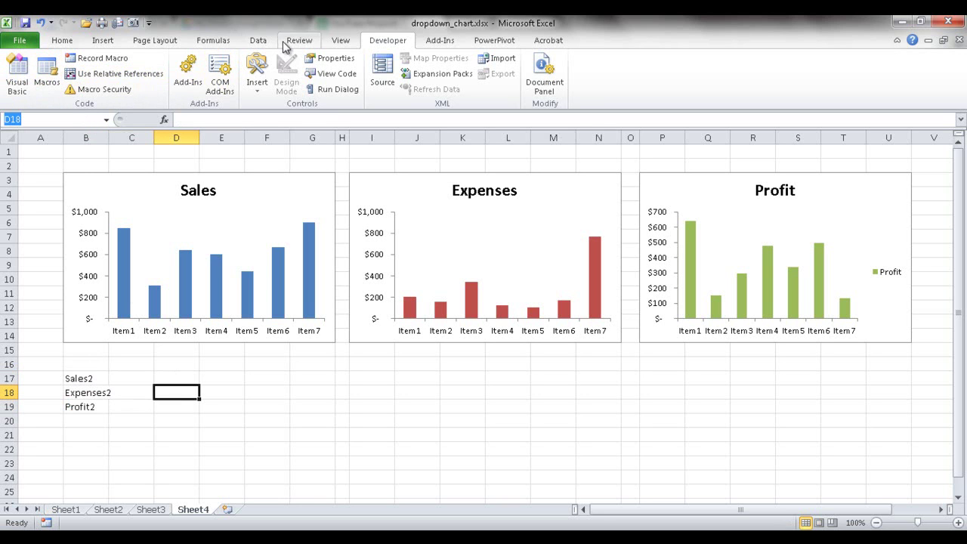
- Define select2 to refer to Sheet4!$B$17:$B$19, then verify it from the Name Box list
{"action": "left_click", "coordinate": [215, 41]}
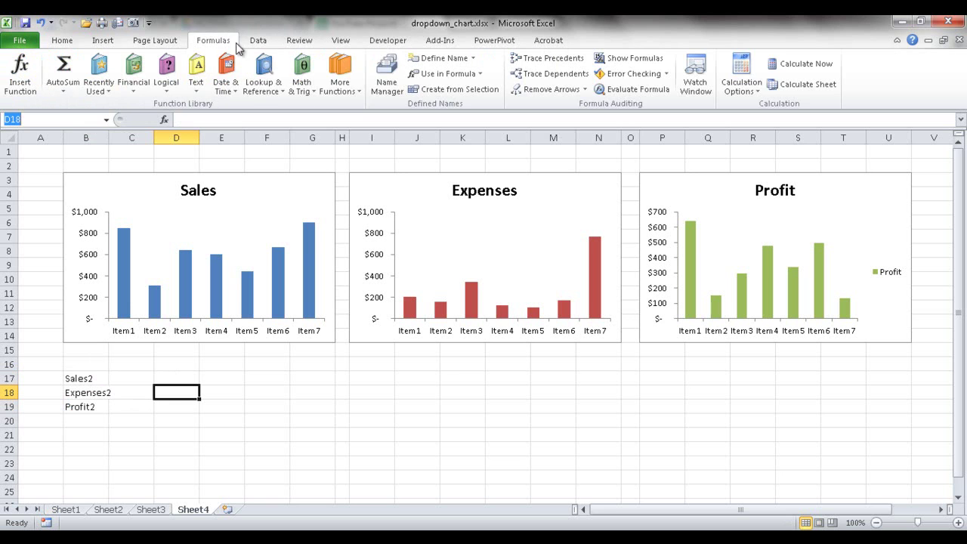
{"action": "left_click", "coordinate": [436, 61]}
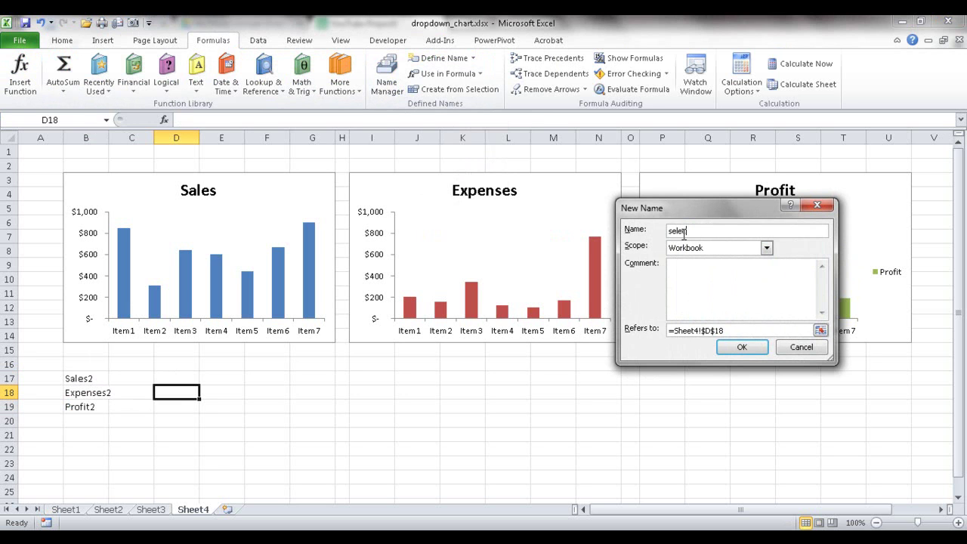
{"action": "left_click", "coordinate": [820, 330]}
{"action": "left_click_drag", "start_coordinate": [98, 381], "coordinate": [78, 405]}
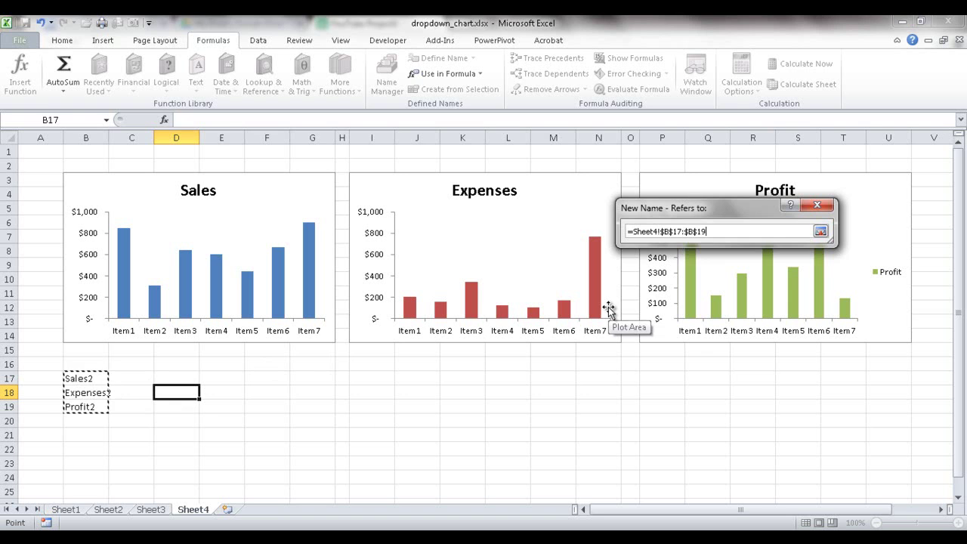
{"action": "key", "text": "Return"}
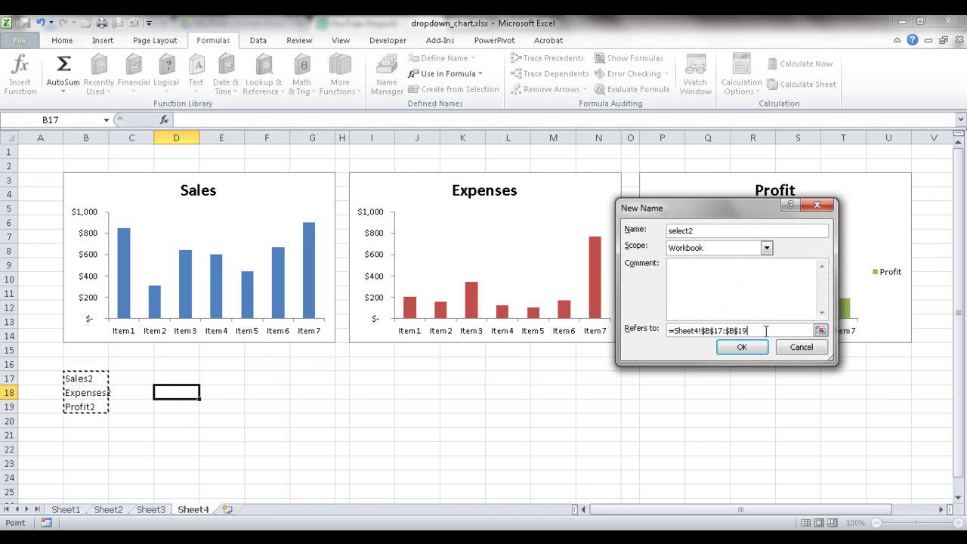
{"action": "left_click", "coordinate": [742, 347]}
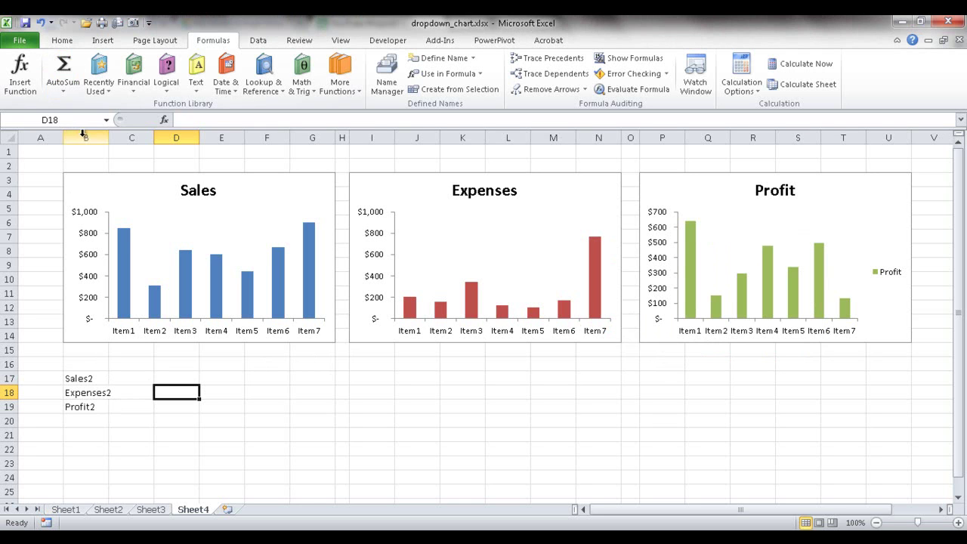
{"action": "left_click", "coordinate": [105, 120]}
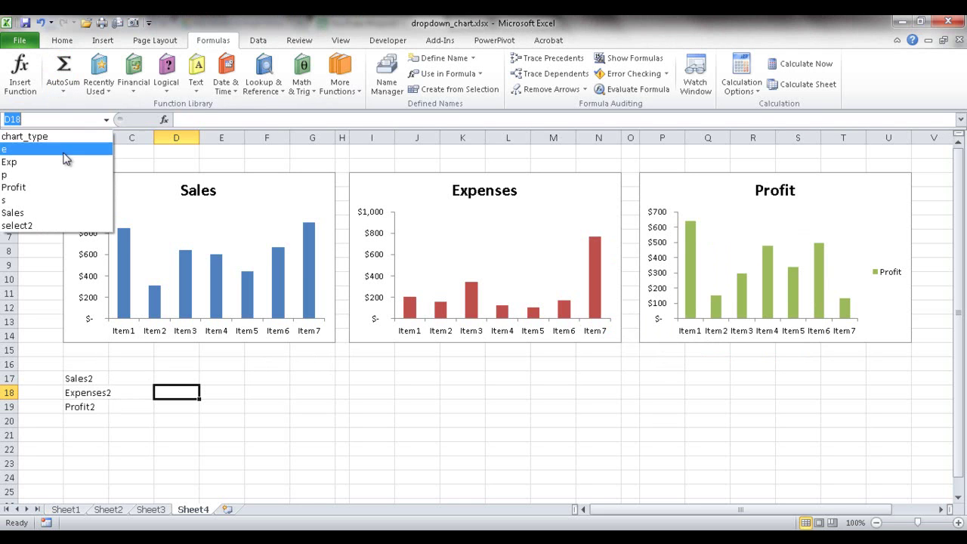
{"action": "left_click", "coordinate": [39, 226]}
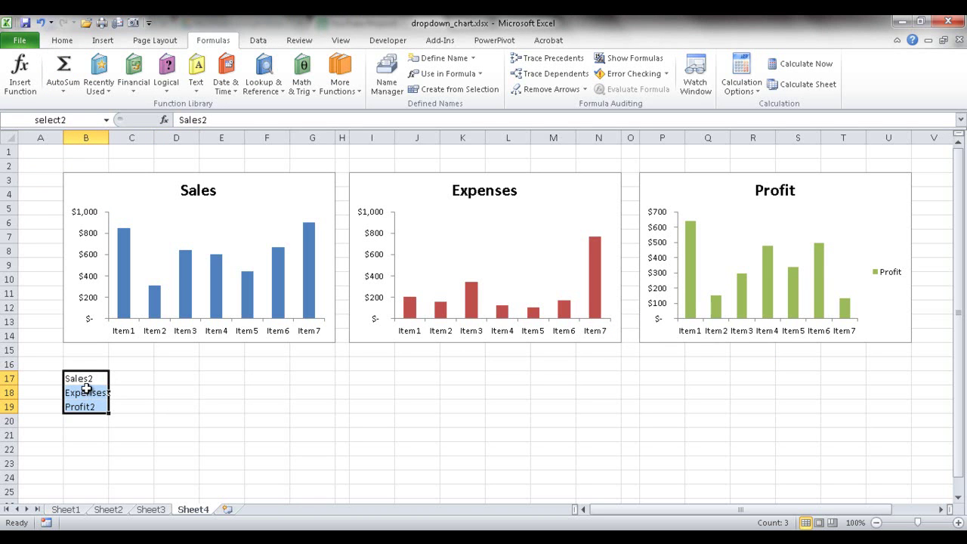
- Give the Sheet3 combo box input range select2 and cell link $F$3, then open its list
{"action": "left_click", "coordinate": [148, 510]}
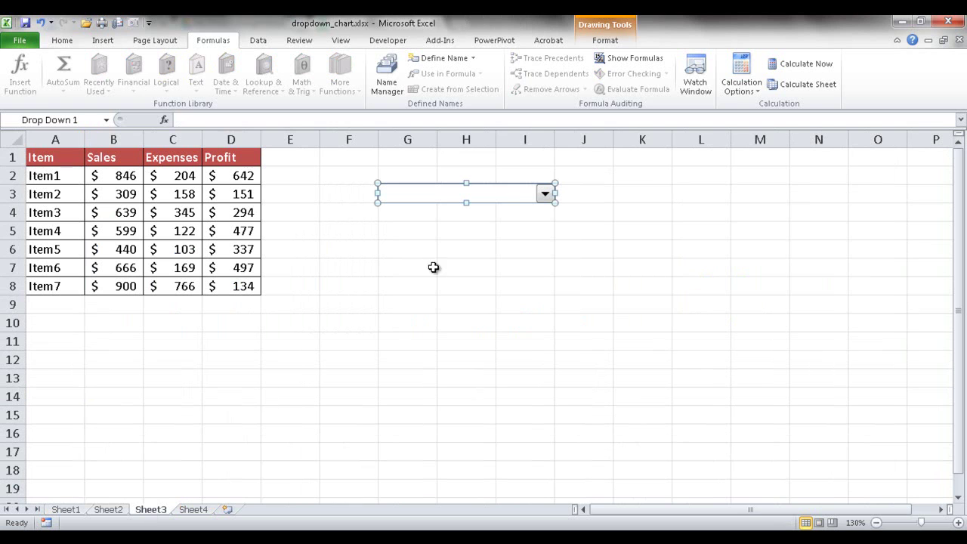
{"action": "right_click", "coordinate": [512, 195]}
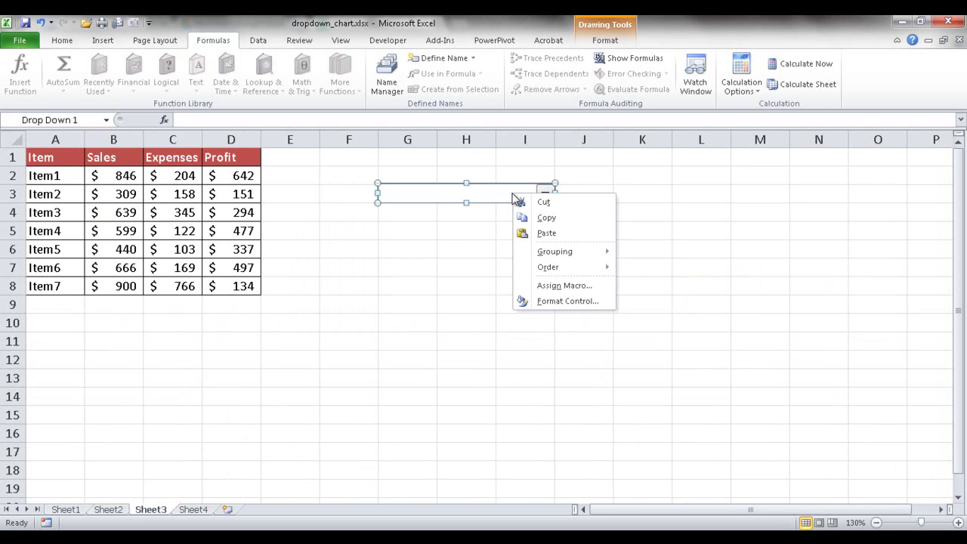
{"action": "left_click", "coordinate": [566, 300]}
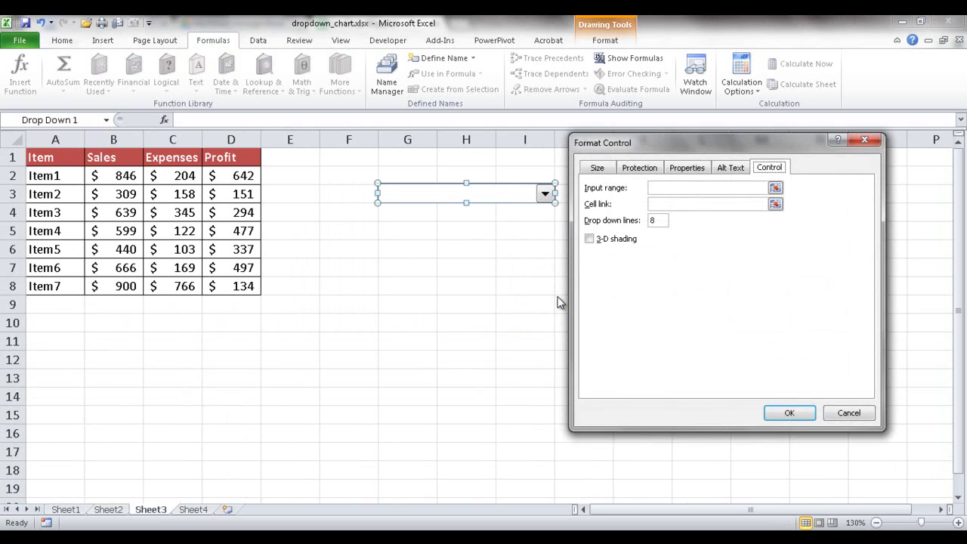
{"action": "left_click", "coordinate": [707, 187]}
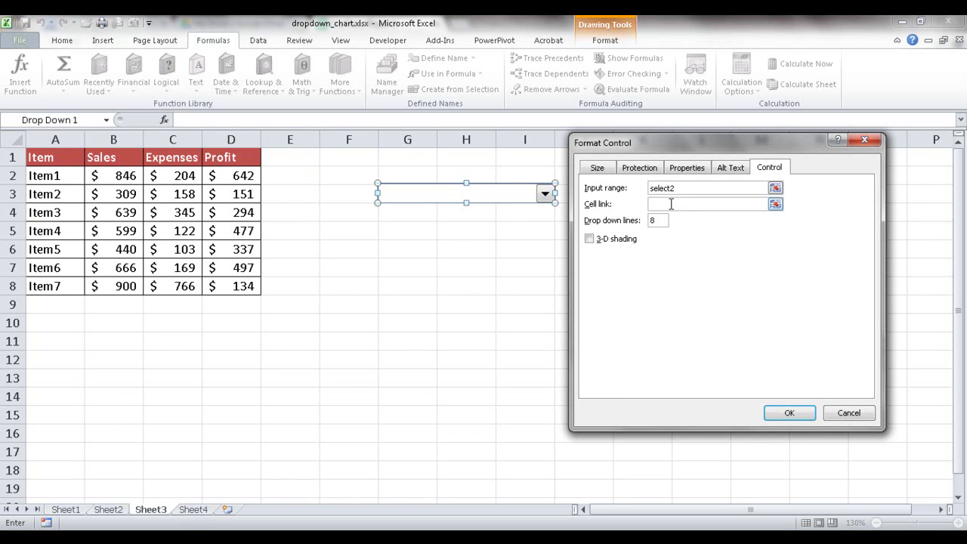
{"action": "left_click", "coordinate": [352, 194]}
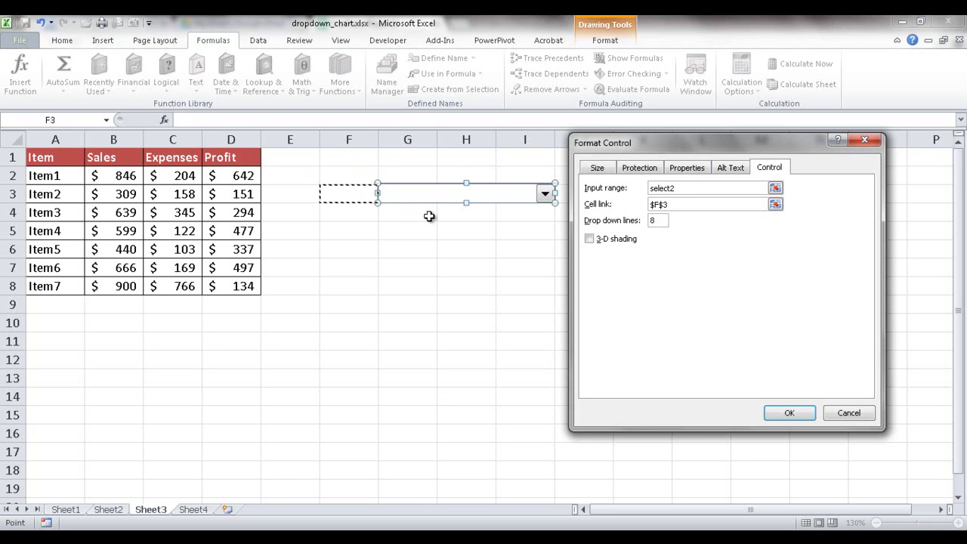
{"action": "left_click", "coordinate": [783, 412]}
{"action": "left_click", "coordinate": [642, 358]}
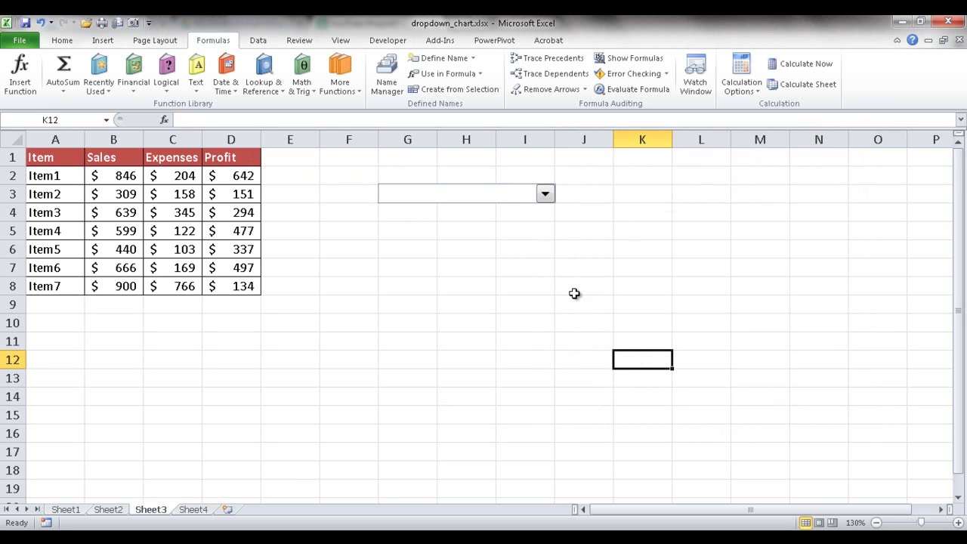
{"action": "left_click", "coordinate": [692, 336]}
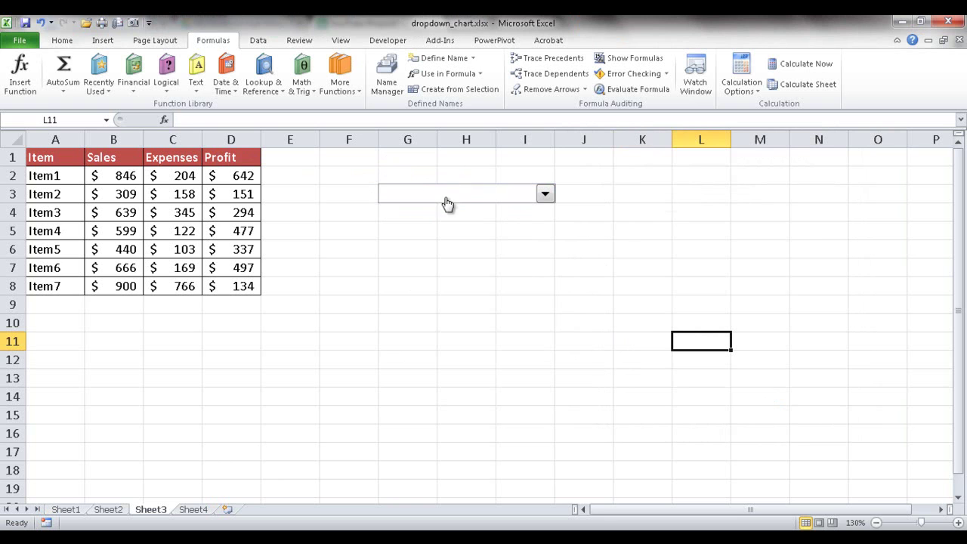
{"action": "left_click", "coordinate": [545, 196]}
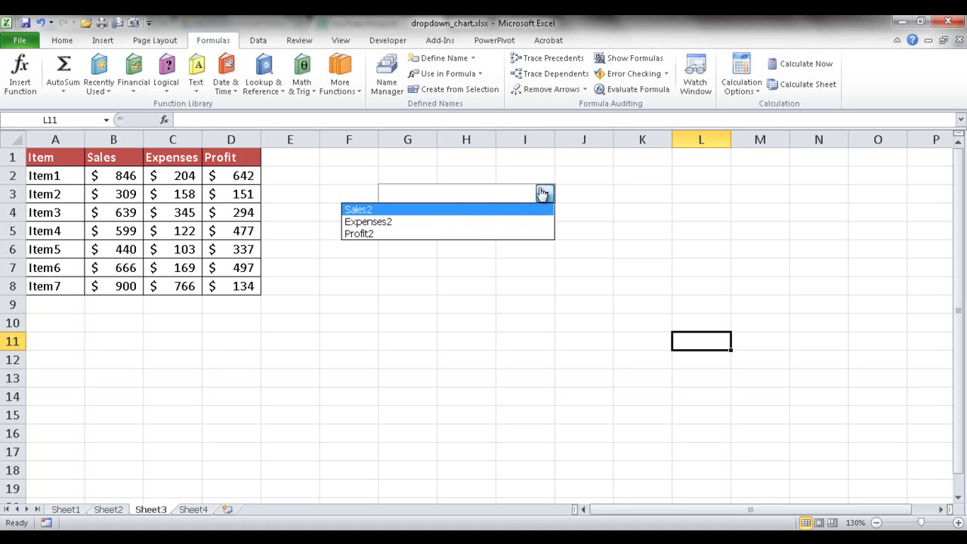
- Cycle the drop-down through Sales2, Expenses2 and Profit2, ending on Expenses2 with F3 showing 2
{"action": "left_click", "coordinate": [497, 211]}
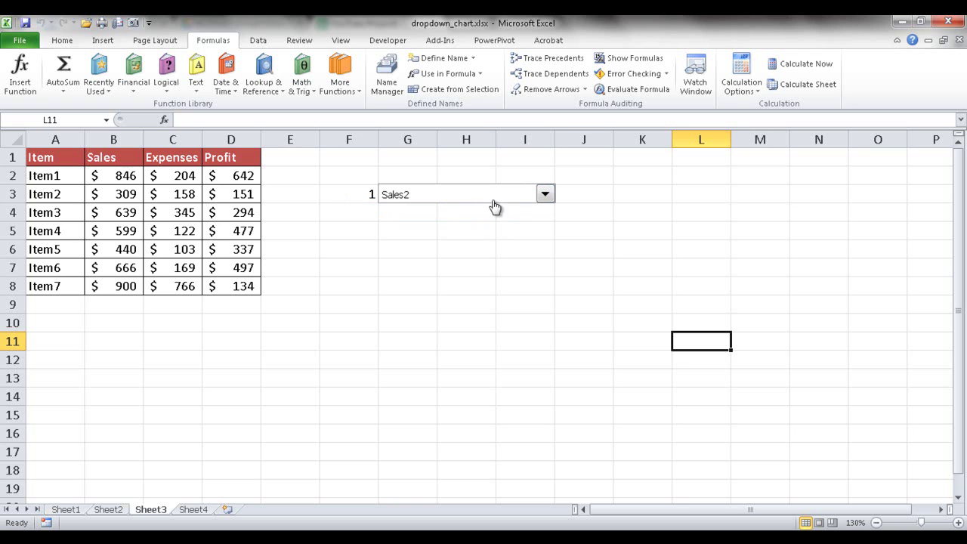
{"action": "left_click", "coordinate": [545, 195]}
{"action": "left_click", "coordinate": [495, 221]}
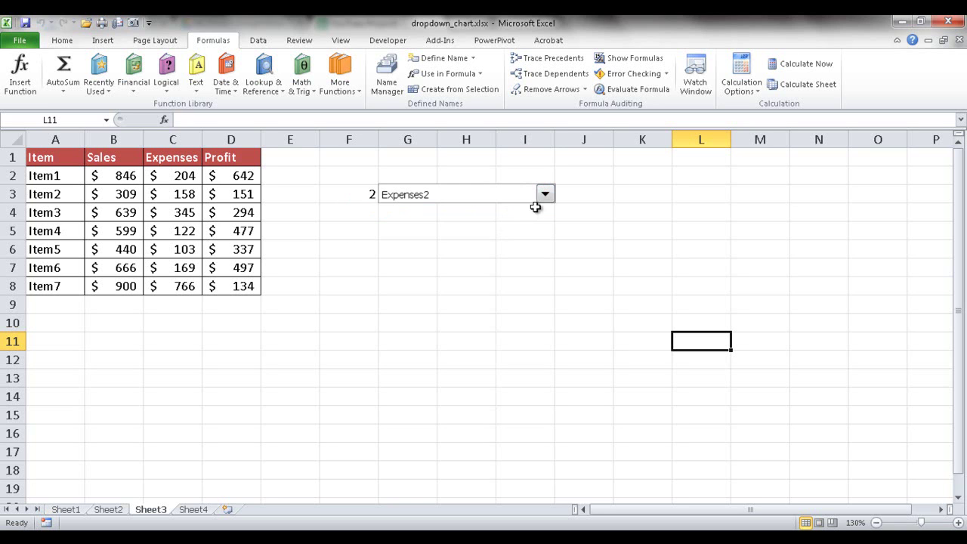
{"action": "left_click", "coordinate": [544, 194]}
{"action": "left_click", "coordinate": [514, 235]}
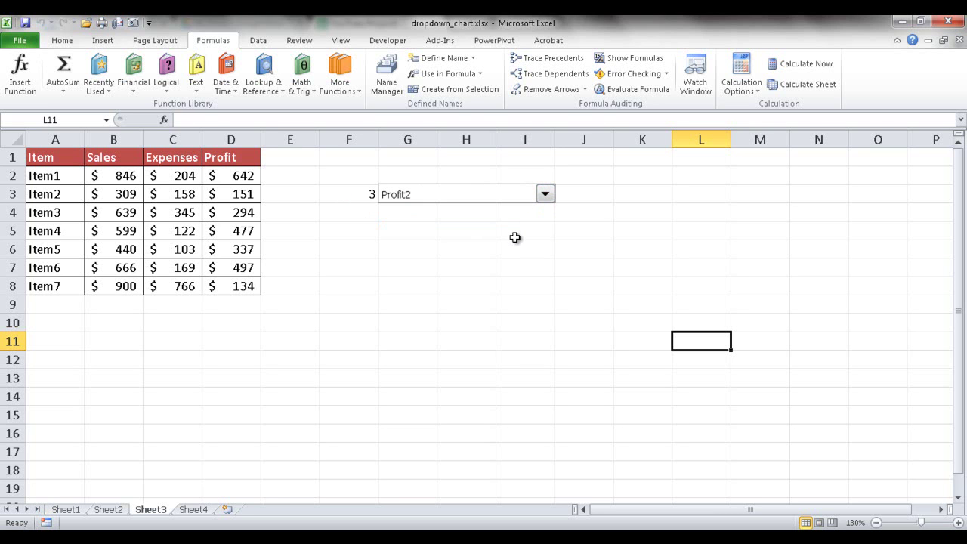
{"action": "left_click", "coordinate": [544, 196]}
{"action": "left_click", "coordinate": [533, 218]}
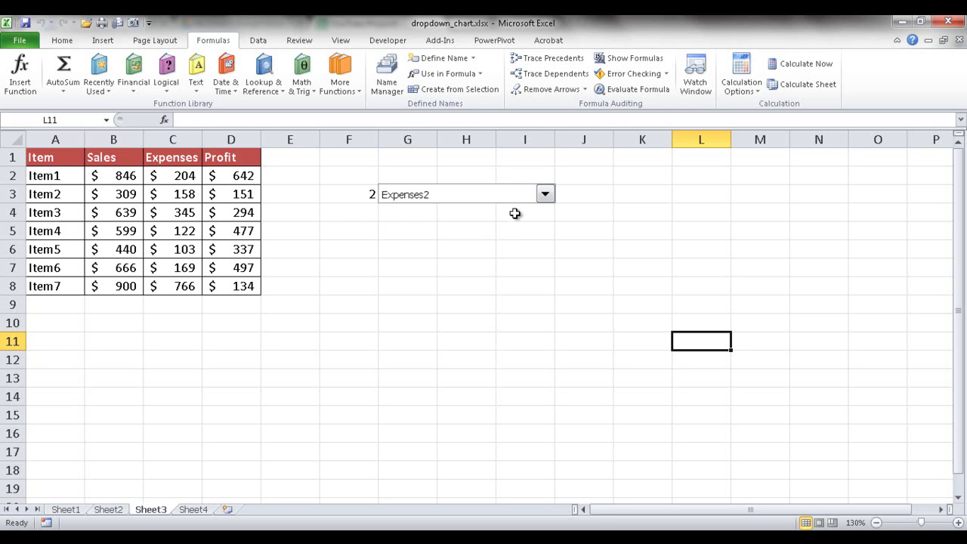
{"action": "left_click", "coordinate": [542, 198]}
{"action": "left_click", "coordinate": [531, 210]}
{"action": "left_click", "coordinate": [544, 194]}
{"action": "left_click", "coordinate": [498, 222]}
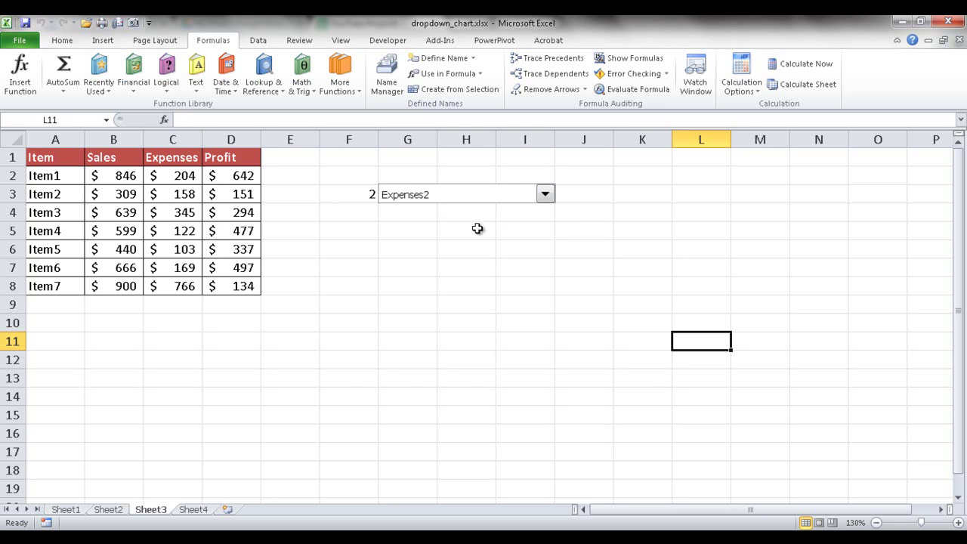
{"action": "left_click", "coordinate": [534, 227]}
{"action": "left_click", "coordinate": [355, 194]}
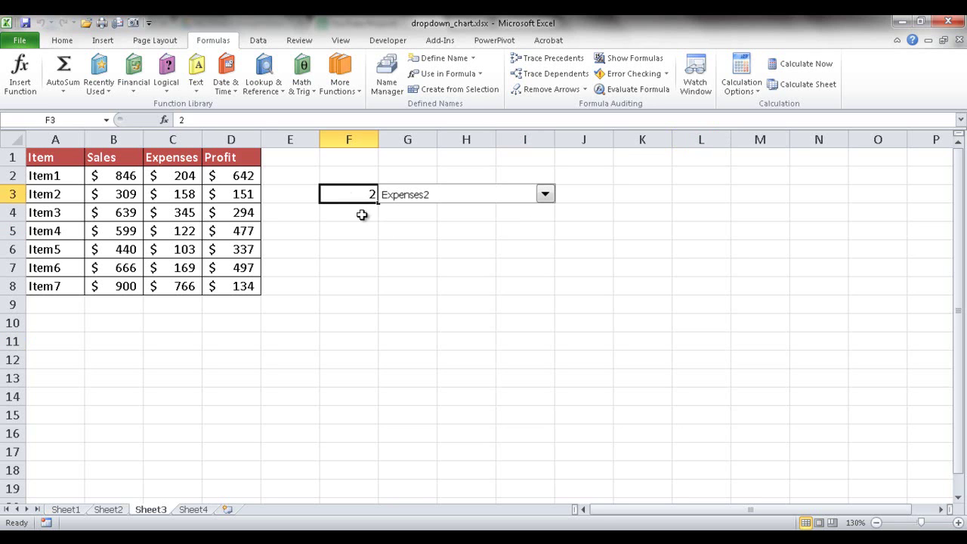
{"action": "left_click", "coordinate": [424, 245]}
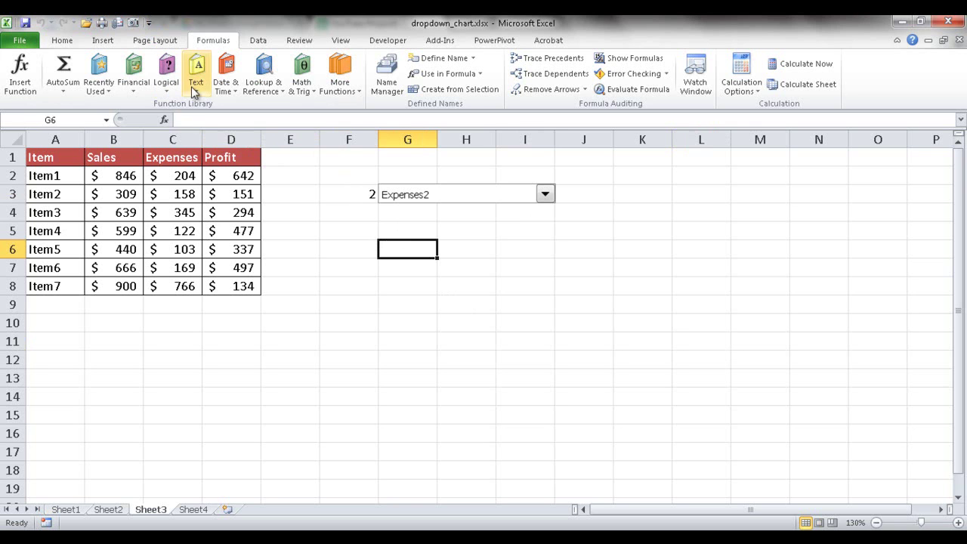
- Place a Camera linked picture of G6 just below it and enter 2342 in G6
{"action": "left_click", "coordinate": [134, 25]}
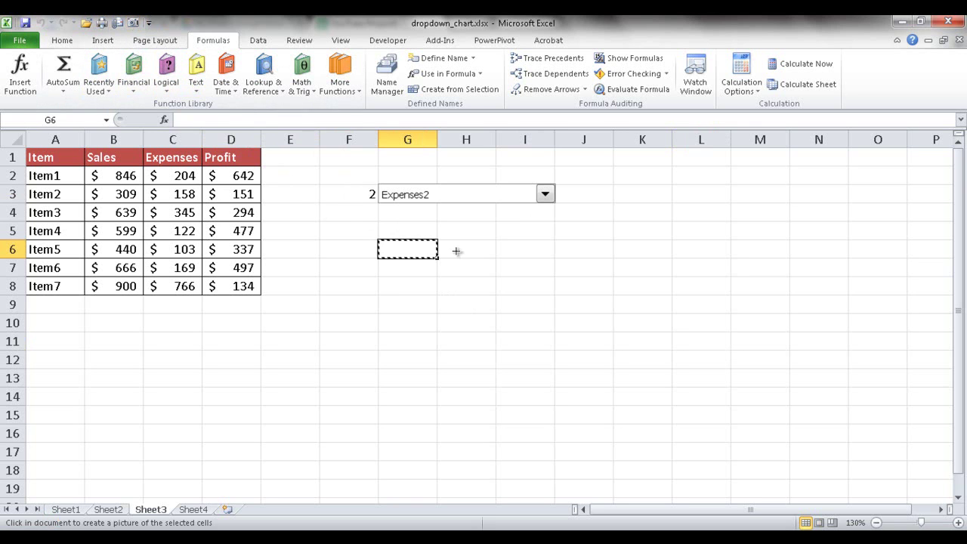
{"action": "left_click", "coordinate": [384, 250]}
{"action": "left_click_drag", "start_coordinate": [412, 247], "coordinate": [420, 292]}
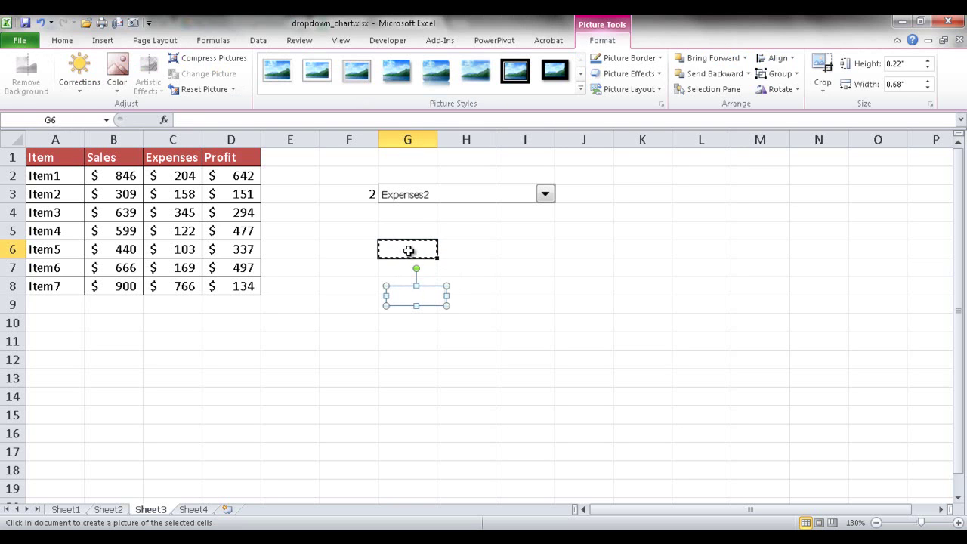
{"action": "left_click", "coordinate": [407, 251]}
{"action": "type", "text": "2342"}
{"action": "key", "text": "Return"}
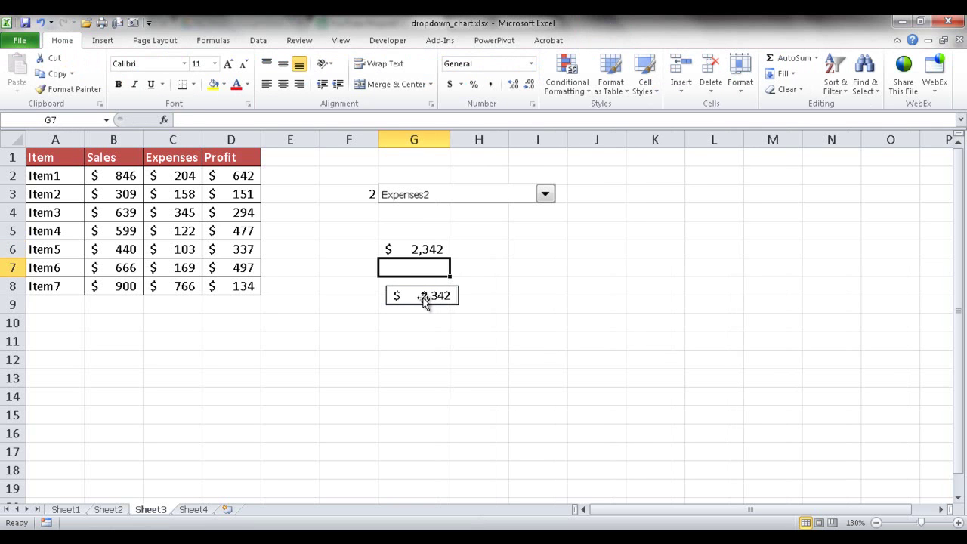
{"action": "left_click", "coordinate": [420, 296]}
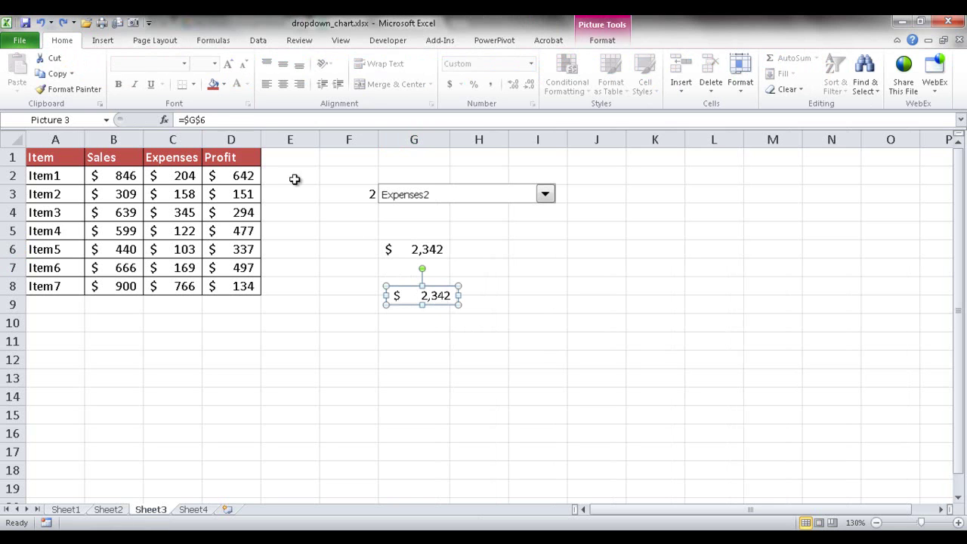
- Change the linked picture's formula to =s so it shows the Sales chart
{"action": "left_click", "coordinate": [215, 120]}
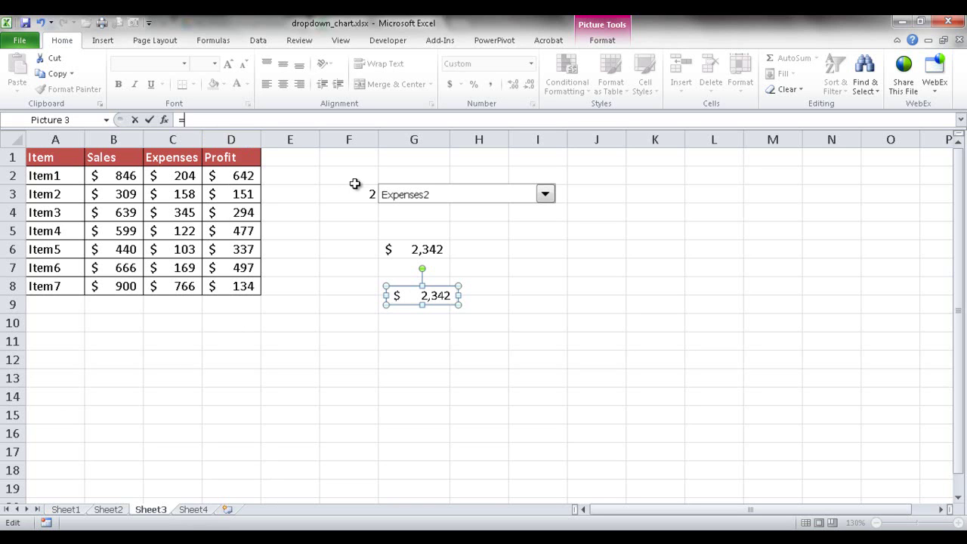
{"action": "type", "text": "s"}
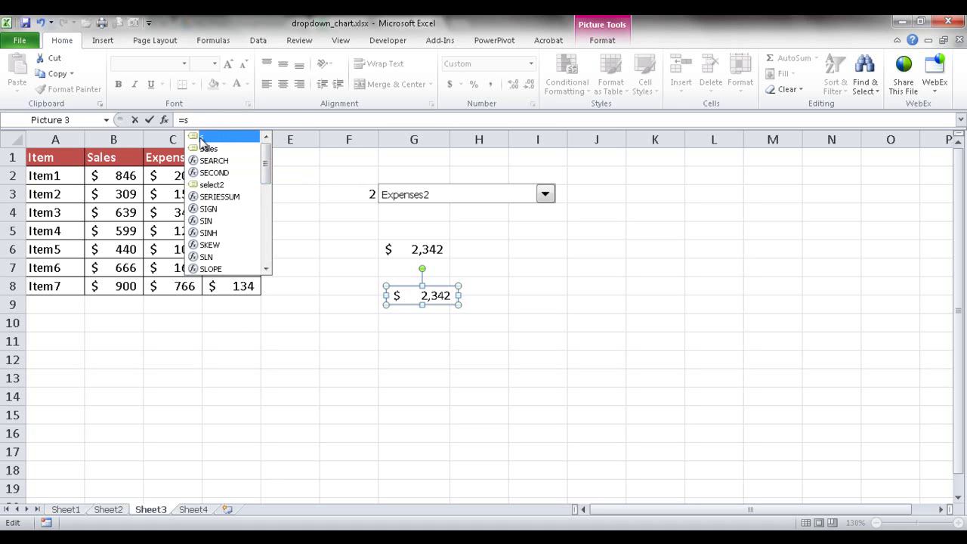
{"action": "mouse_move", "coordinate": [266, 151]}
{"action": "left_mouse_down"}
{"action": "mouse_move", "coordinate": [265, 175]}
{"action": "mouse_move", "coordinate": [266, 141]}
{"action": "left_mouse_up"}
{"action": "key", "text": "BackSpace"}
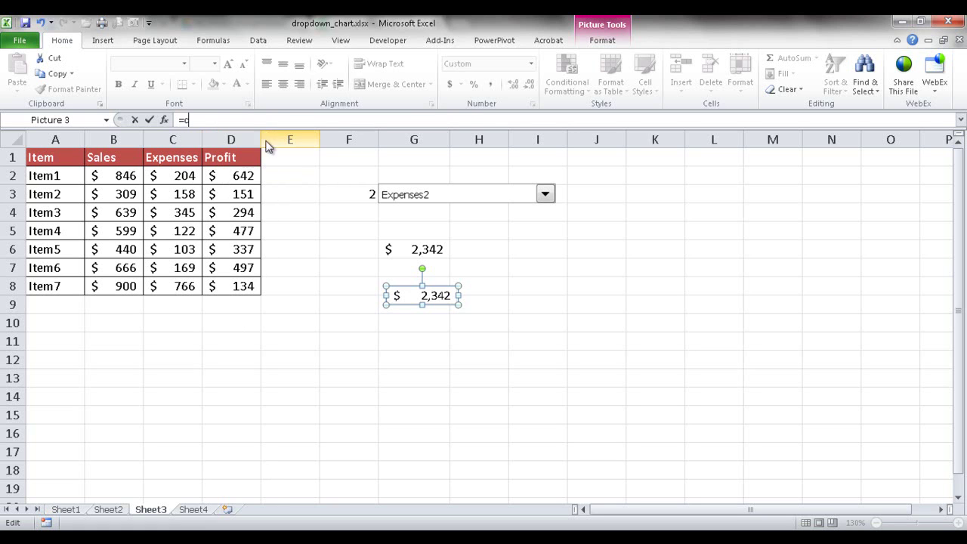
{"action": "type", "text": "c"}
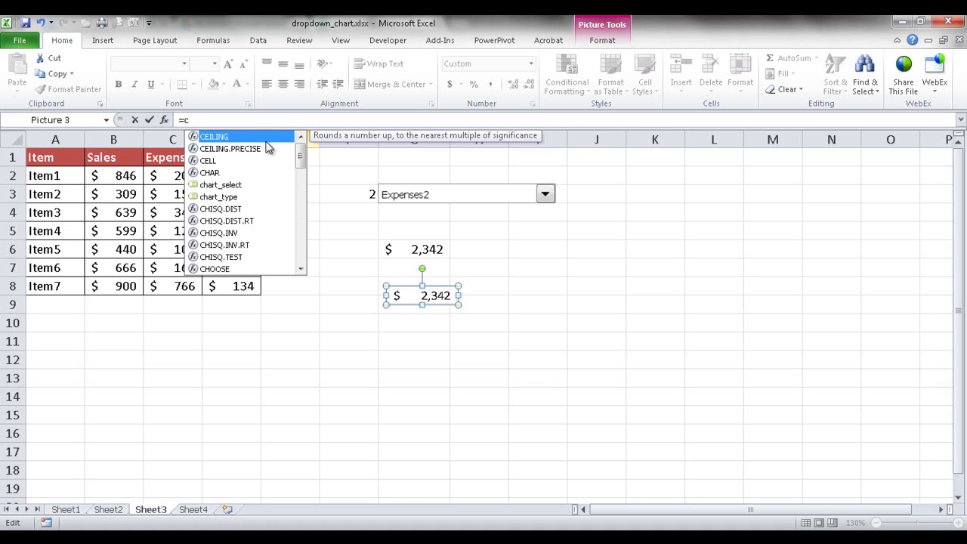
{"action": "key", "text": "BackSpace"}
{"action": "type", "text": "e"}
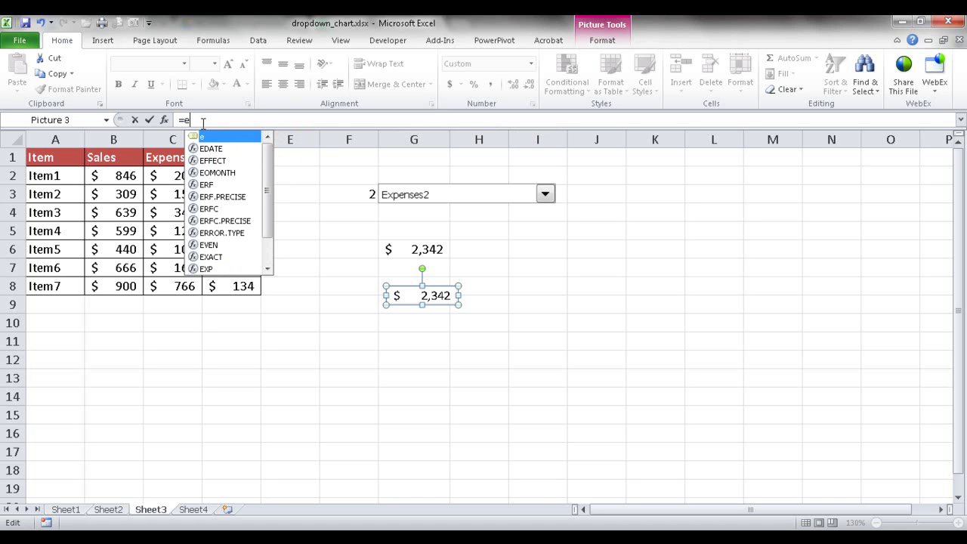
{"action": "key", "text": "BackSpace"}
{"action": "type", "text": "s"}
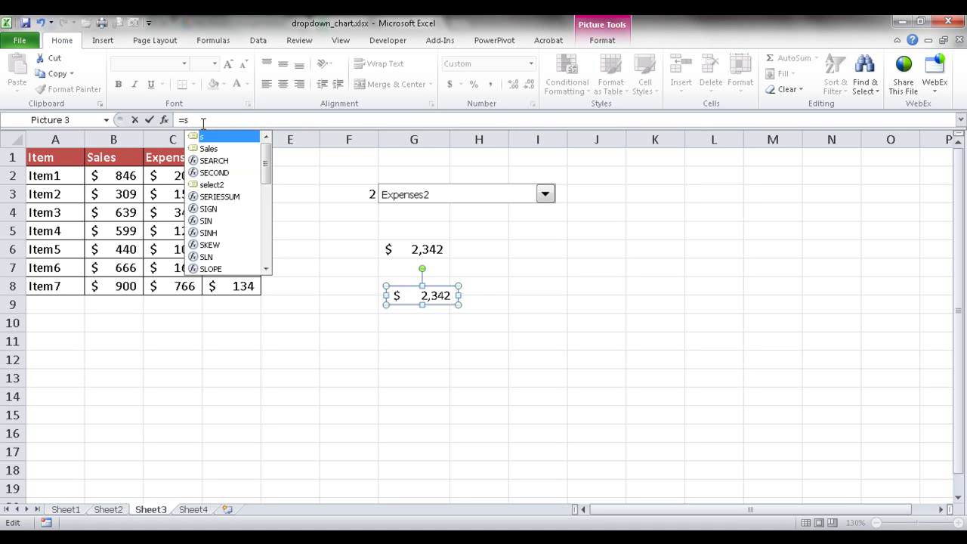
{"action": "key", "text": "Return"}
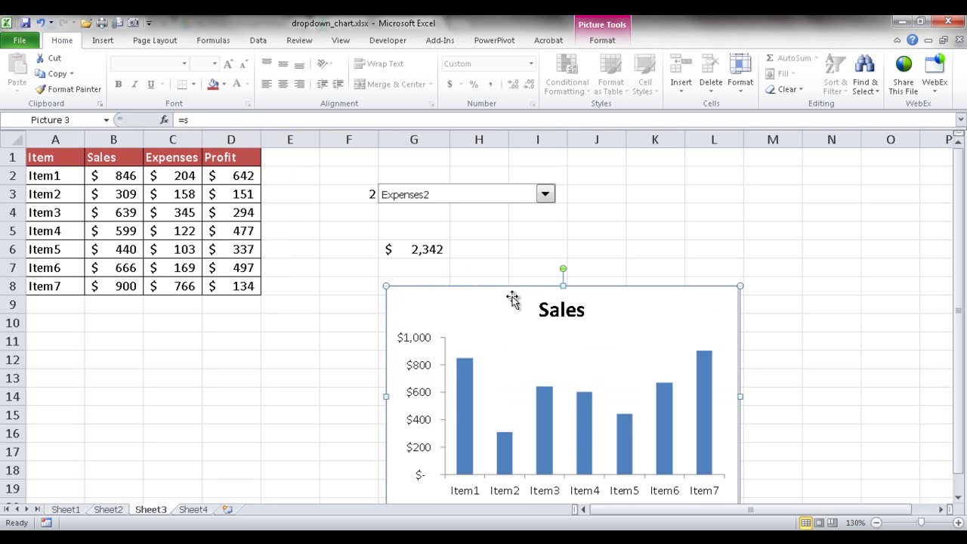
- Clear G6 and move the chart picture up nearer the drop-down
{"action": "left_click", "coordinate": [416, 249]}
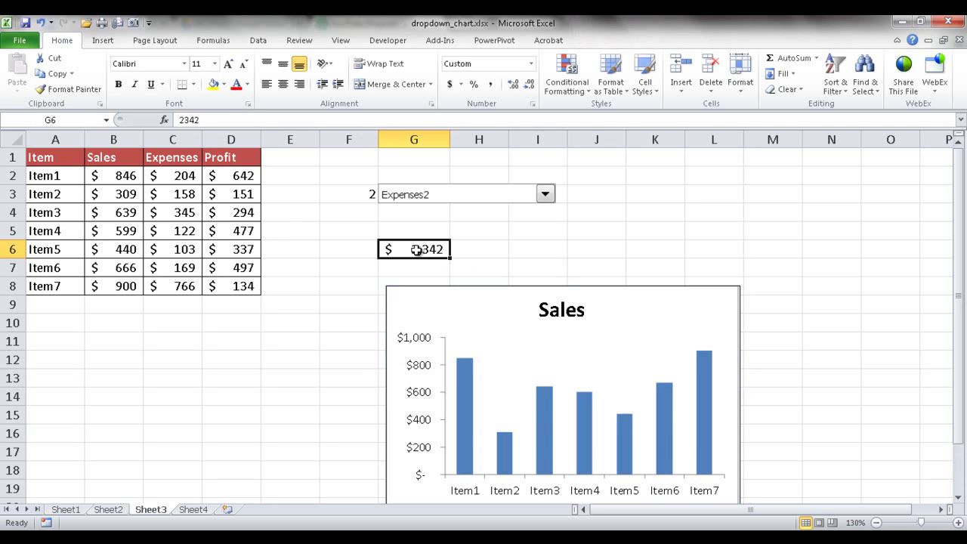
{"action": "key", "text": "Delete"}
{"action": "left_click", "coordinate": [449, 290]}
{"action": "left_click_drag", "start_coordinate": [449, 289], "coordinate": [441, 242]}
- Try each drop-down option, finishing on Expenses2, and confirm F3 shows 2
{"action": "left_click", "coordinate": [543, 194]}
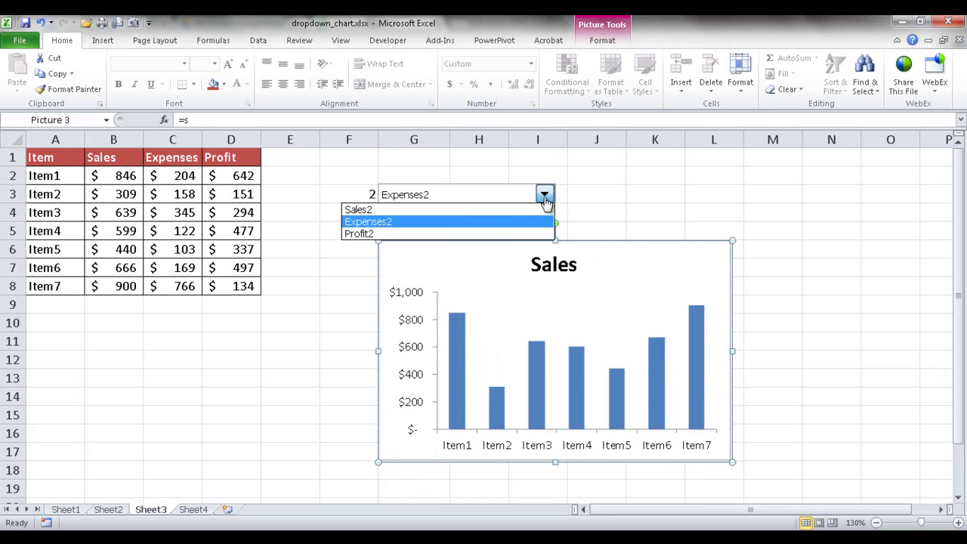
{"action": "left_click", "coordinate": [494, 221]}
{"action": "left_click", "coordinate": [544, 194]}
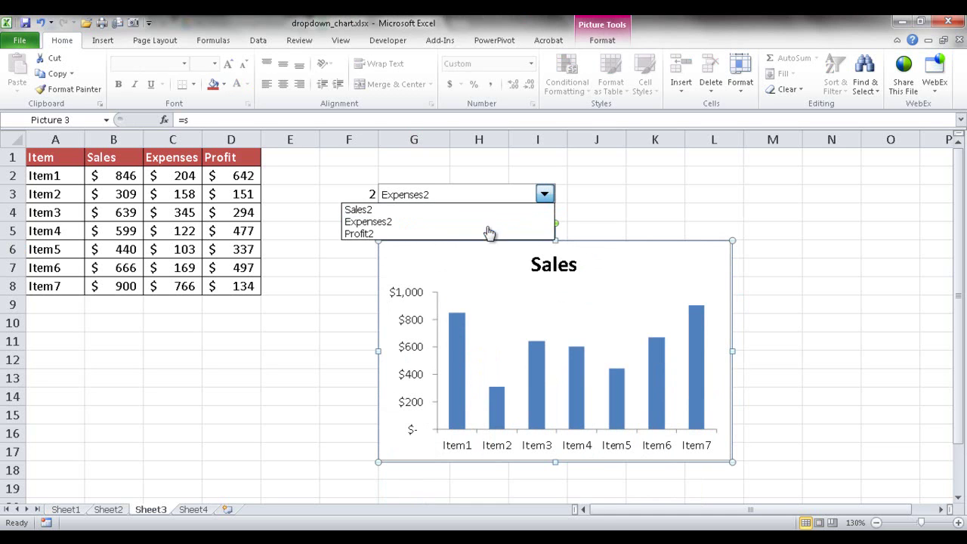
{"action": "left_click", "coordinate": [488, 234]}
{"action": "left_click", "coordinate": [545, 194]}
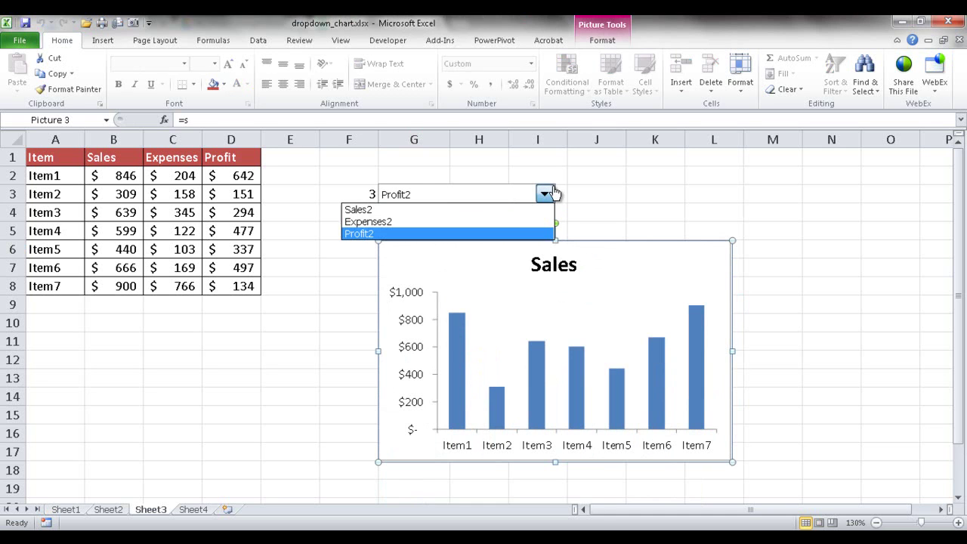
{"action": "left_click", "coordinate": [504, 210]}
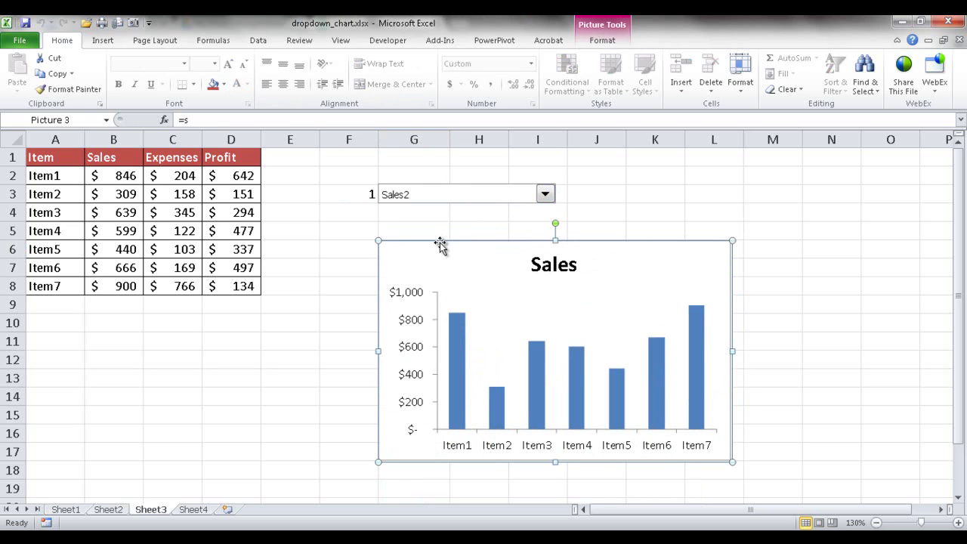
{"action": "left_click", "coordinate": [545, 194]}
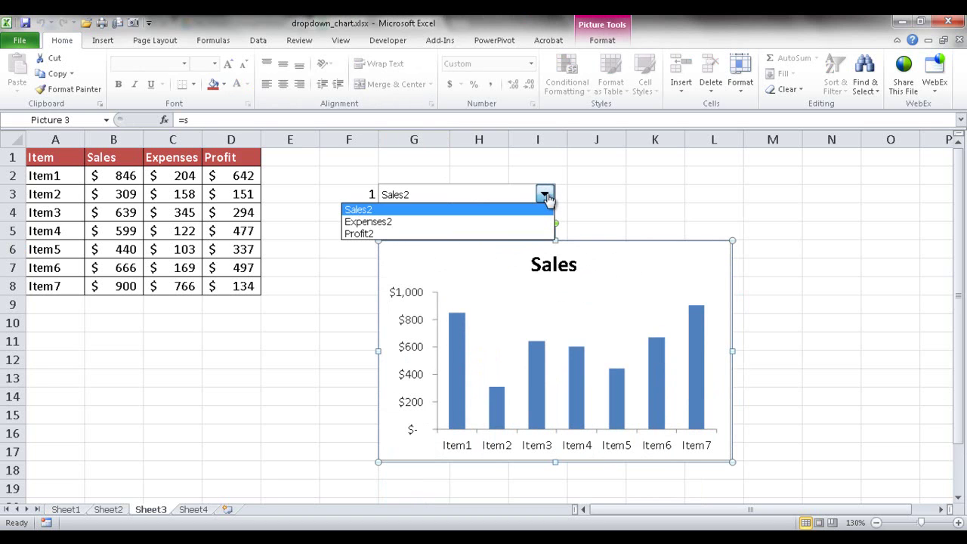
{"action": "left_click", "coordinate": [507, 229]}
{"action": "left_click", "coordinate": [354, 195]}
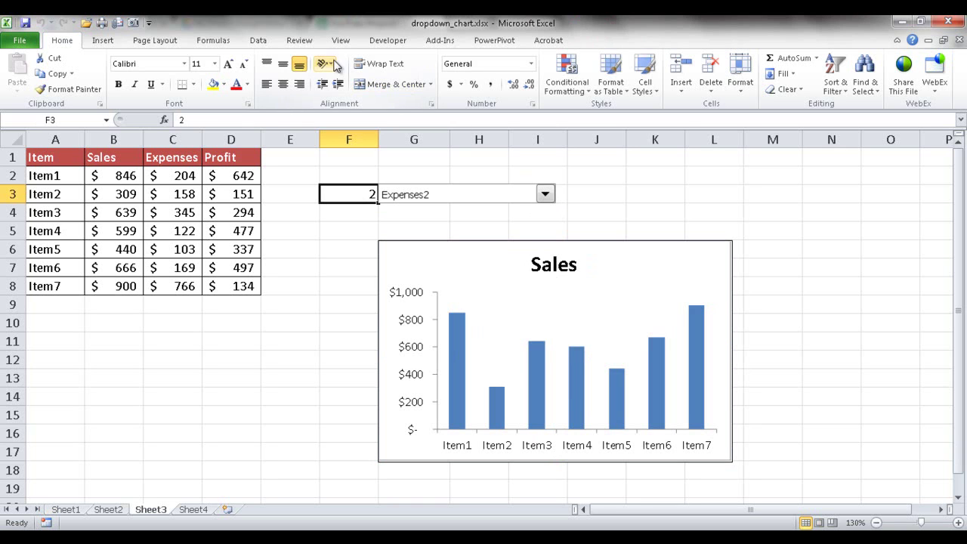
{"action": "left_click", "coordinate": [255, 41]}
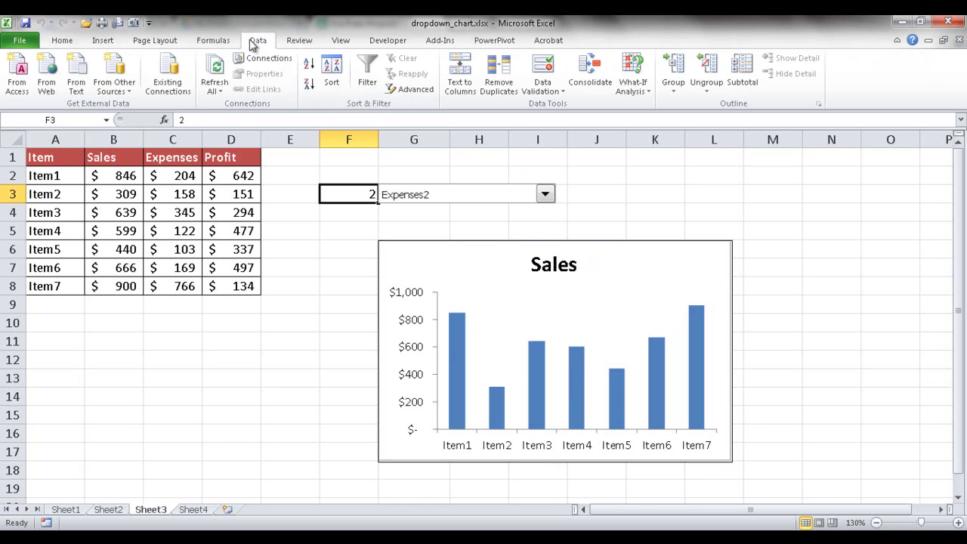
- Define the workbook name selection2 as =choose(Sheet3!$F$3,s,e,p)
{"action": "left_click", "coordinate": [223, 42]}
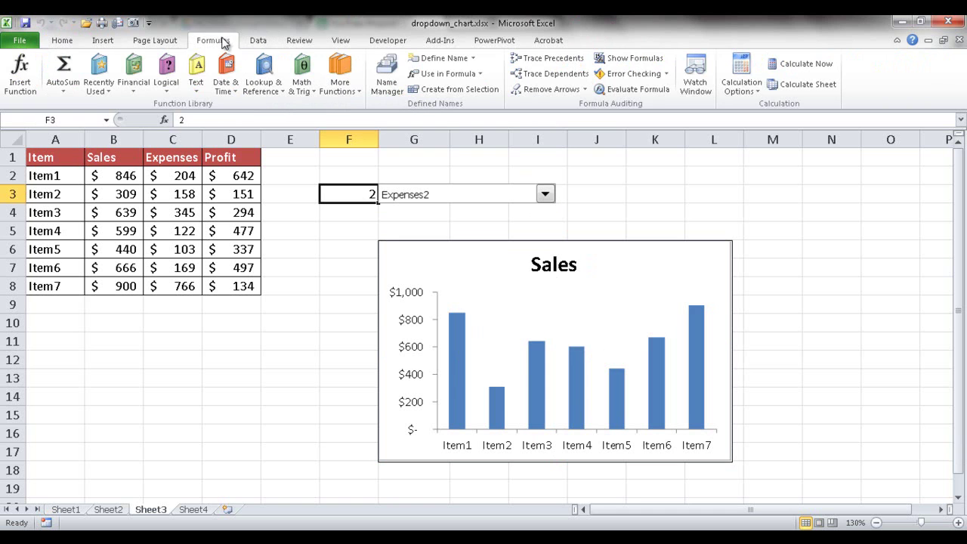
{"action": "left_click", "coordinate": [438, 59]}
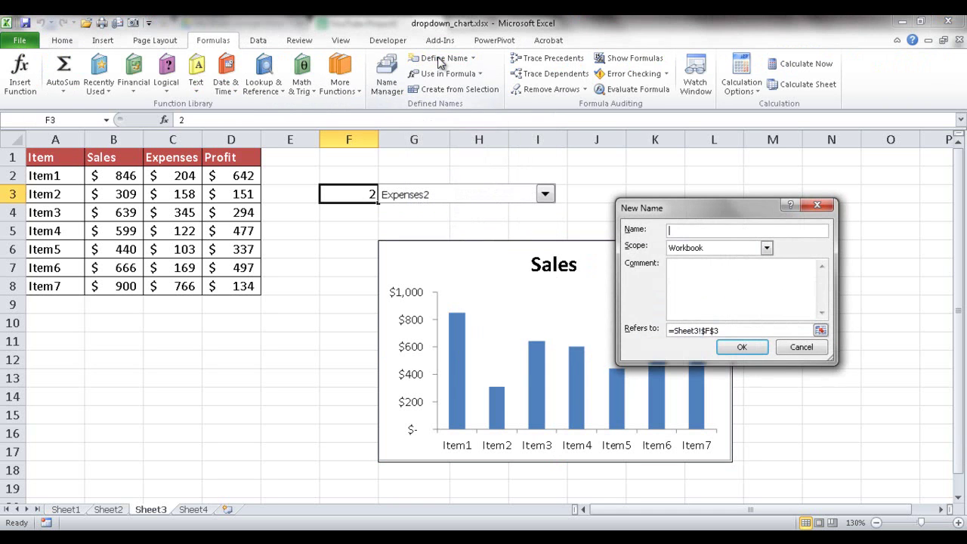
{"action": "left_click_drag", "start_coordinate": [727, 209], "coordinate": [719, 178]}
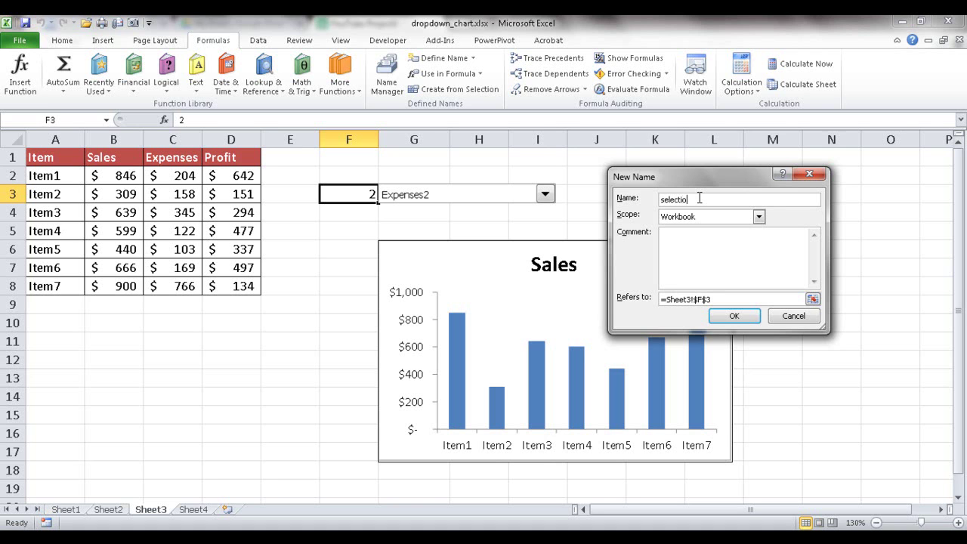
{"action": "left_click", "coordinate": [719, 299]}
{"action": "key", "text": "BackSpace"}
{"action": "key", "text": "BackSpace"}
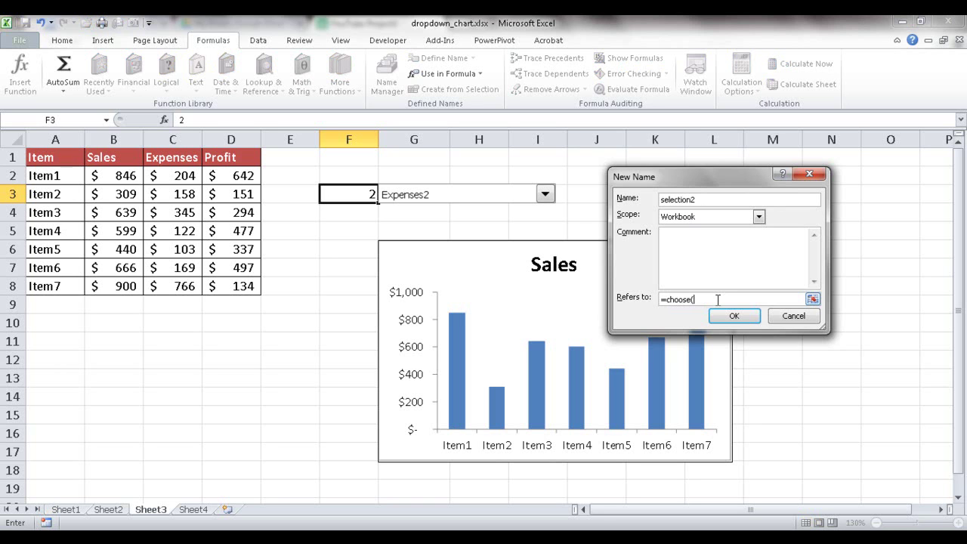
{"action": "left_click", "coordinate": [352, 195]}
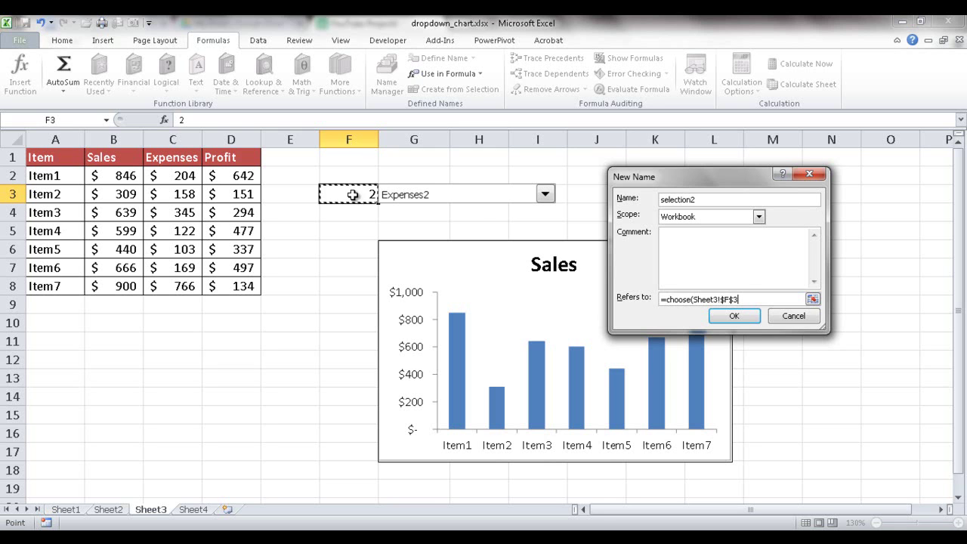
{"action": "type", "text": ",s,e,p"}
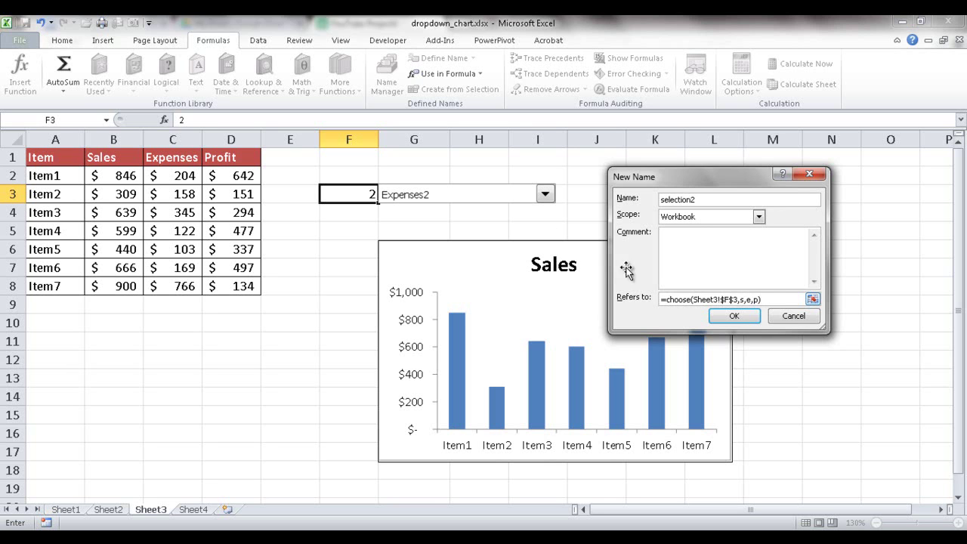
{"action": "left_click", "coordinate": [739, 317]}
{"action": "key", "text": "Right"}
{"action": "key", "text": "Right"}
{"action": "key", "text": "Right"}
{"action": "key", "text": "Right"}
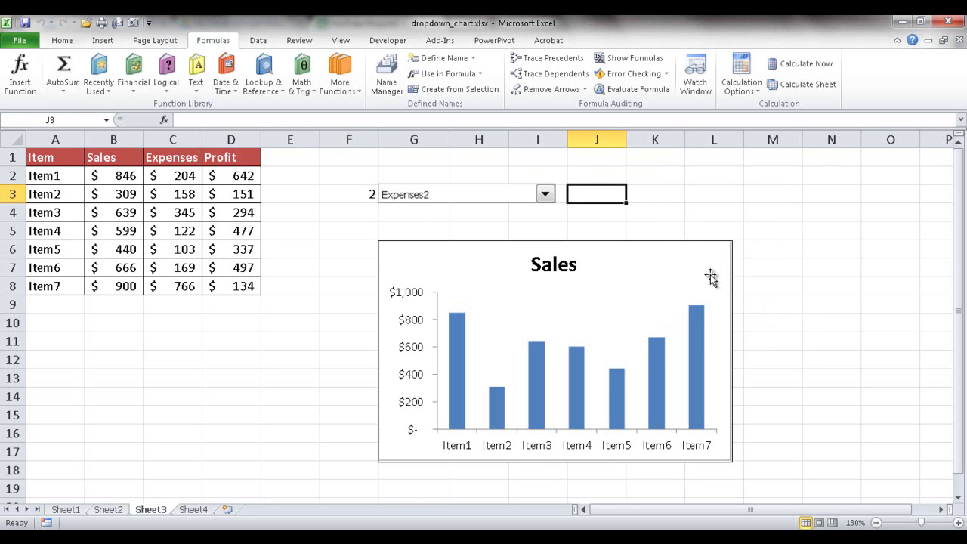
- Set the linked chart picture's formula to =selection2
{"action": "left_click", "coordinate": [670, 264]}
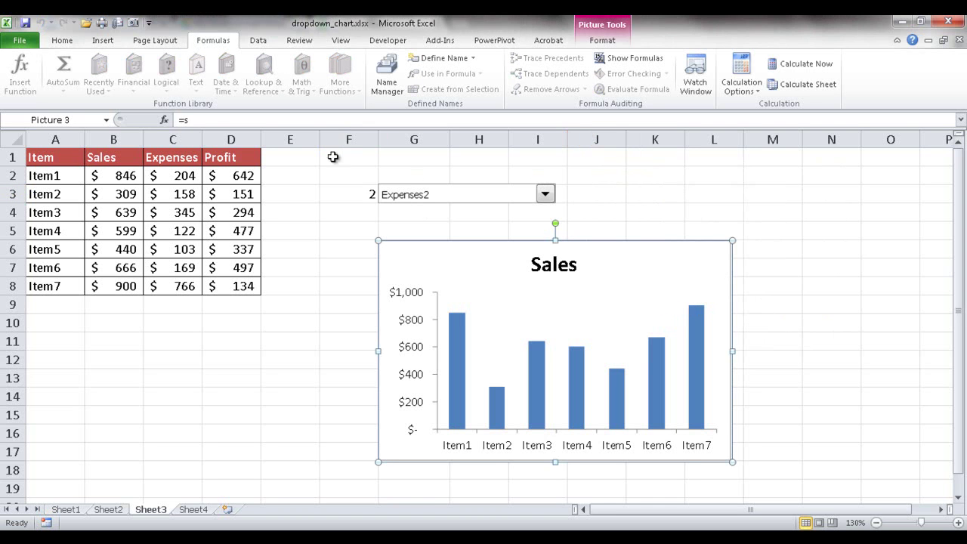
{"action": "left_click", "coordinate": [193, 120]}
{"action": "type", "text": "="}
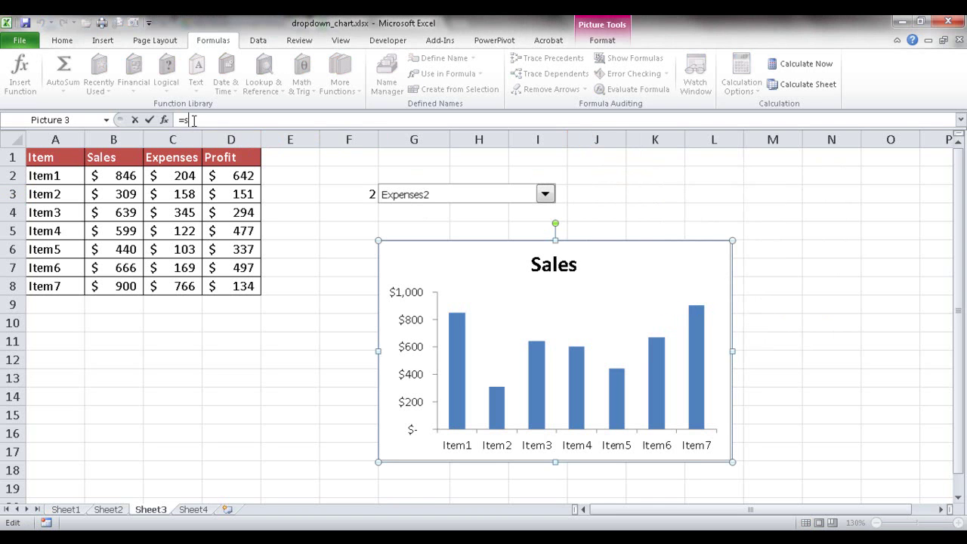
{"action": "type", "text": "sle"}
{"action": "key", "text": "BackSpace"}
{"action": "key", "text": "BackSpace"}
{"action": "type", "text": "el"}
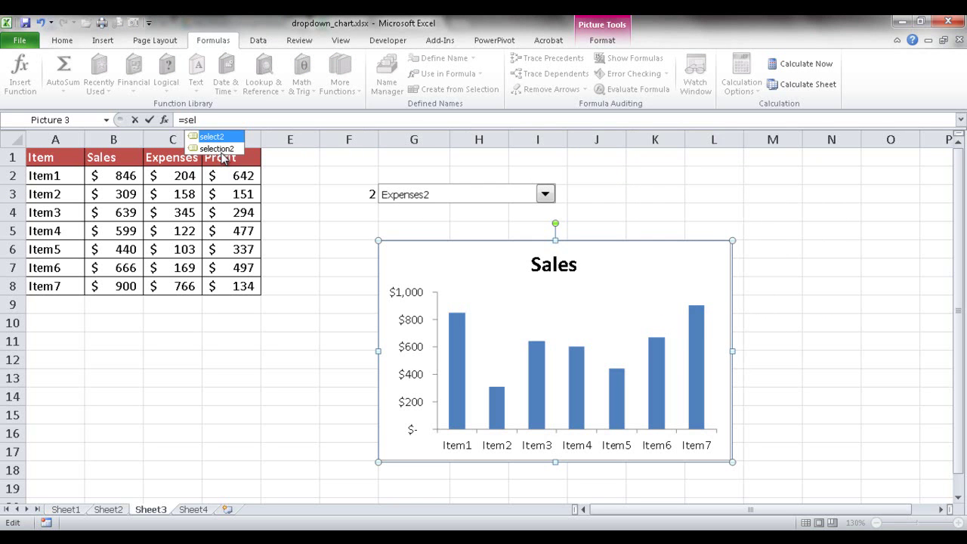
{"action": "left_click", "coordinate": [219, 149]}
{"action": "double_click", "coordinate": [220, 149]}
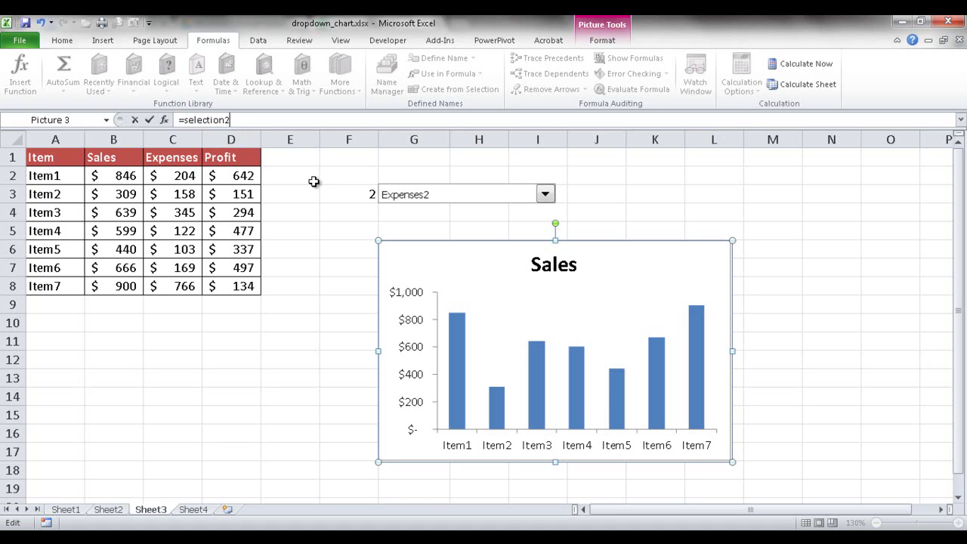
{"action": "key", "text": "Return"}
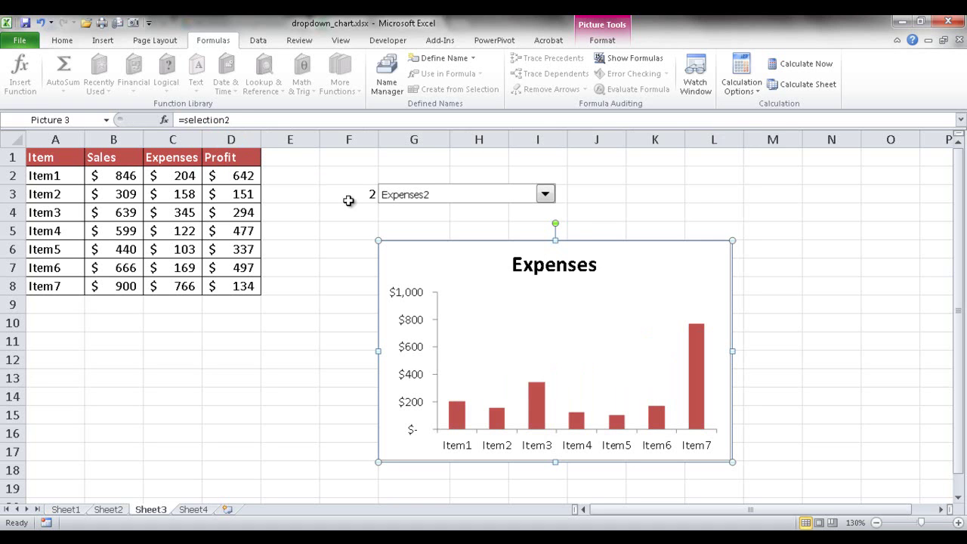
{"action": "left_click", "coordinate": [352, 194]}
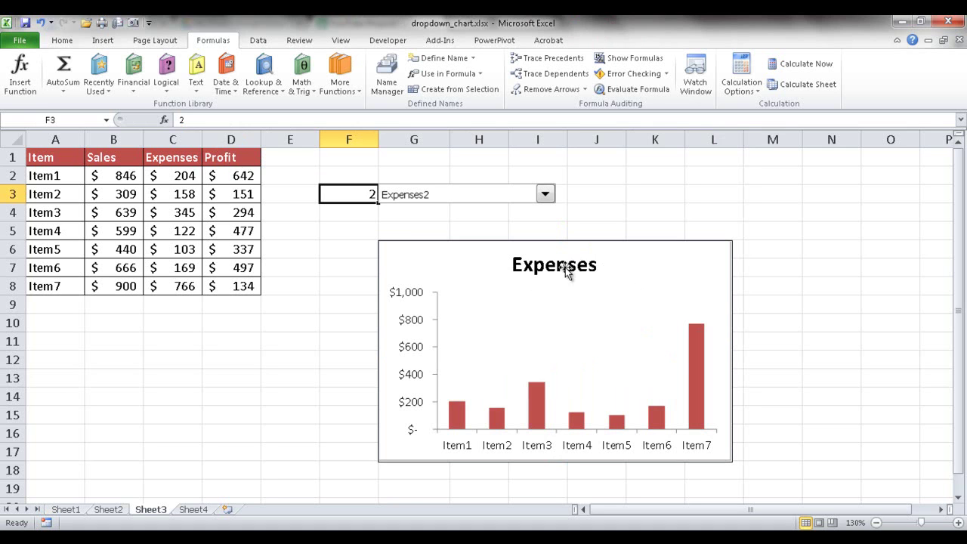
- Switch the drop-down through Sales2, Expenses2 and Profit2, ending on the Profit chart
{"action": "left_click", "coordinate": [545, 195]}
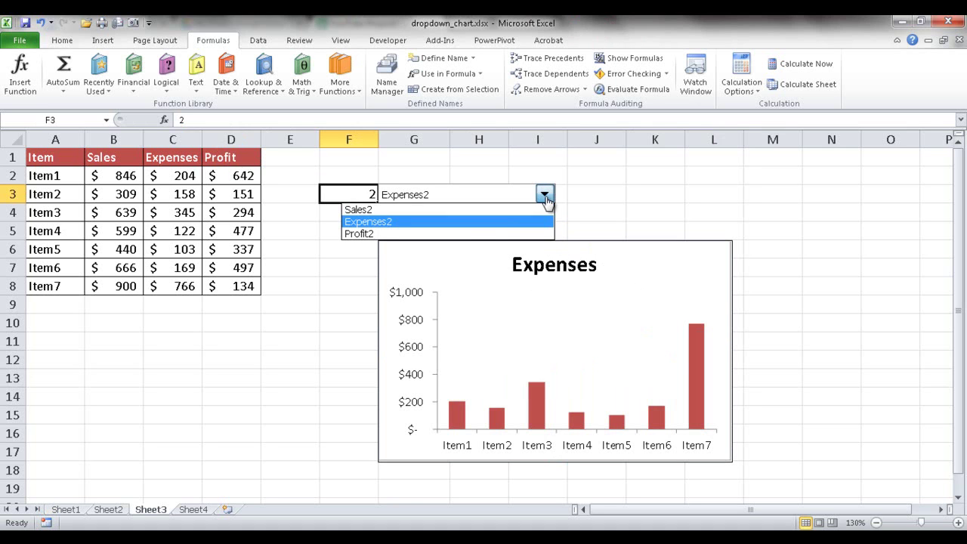
{"action": "left_click", "coordinate": [483, 209]}
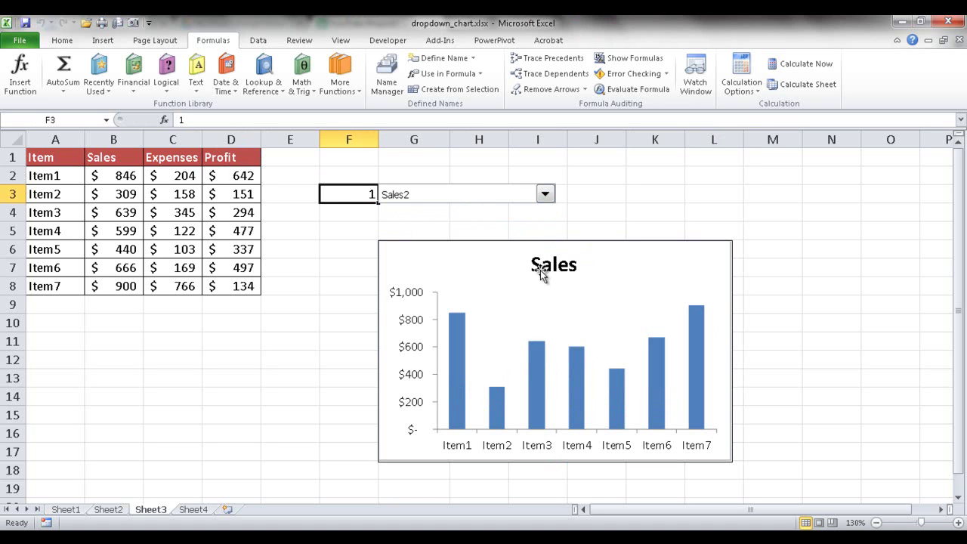
{"action": "left_click", "coordinate": [544, 195]}
{"action": "left_click", "coordinate": [508, 219]}
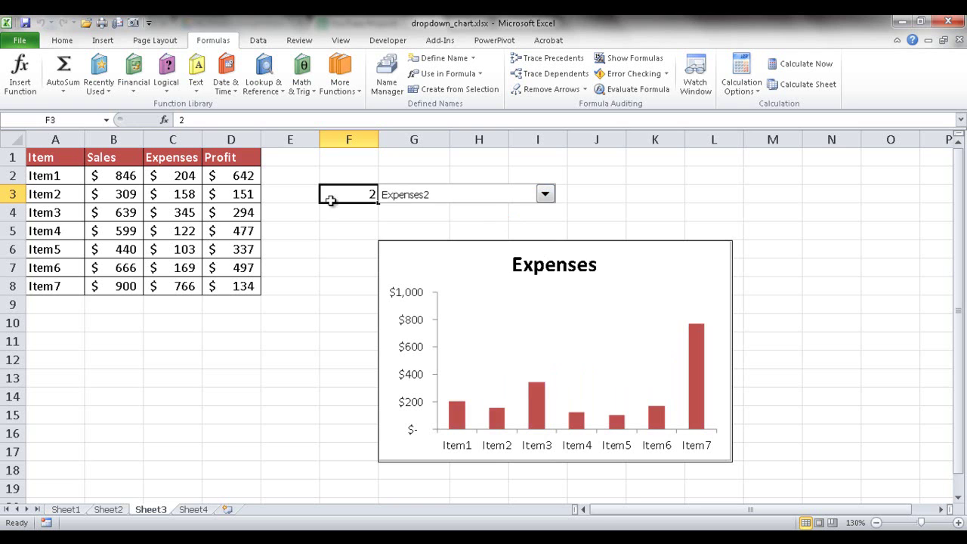
{"action": "left_click", "coordinate": [544, 194]}
{"action": "left_click", "coordinate": [423, 235]}
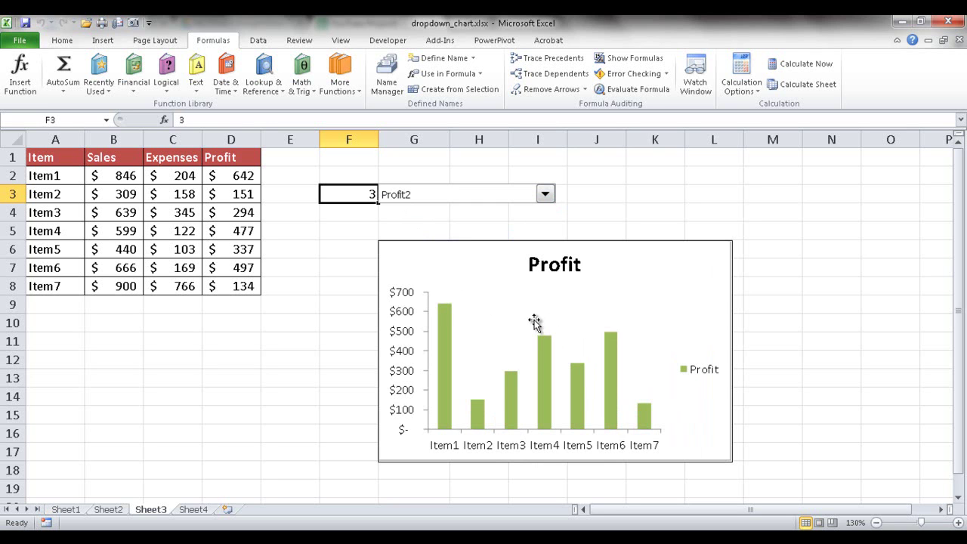
{"action": "left_click", "coordinate": [619, 200]}
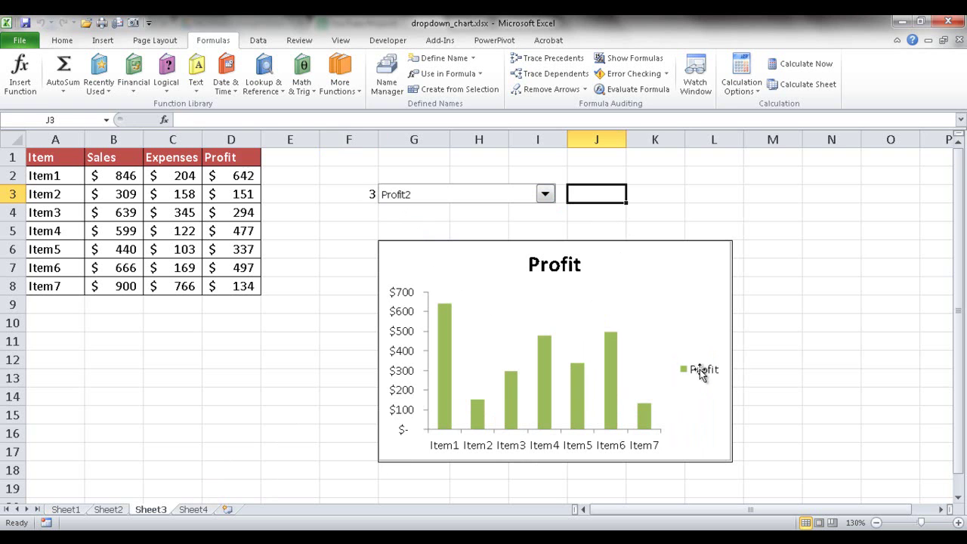
- Delete the Profit chart's legend on Sheet4, then return to Sheet3
{"action": "left_click", "coordinate": [194, 510]}
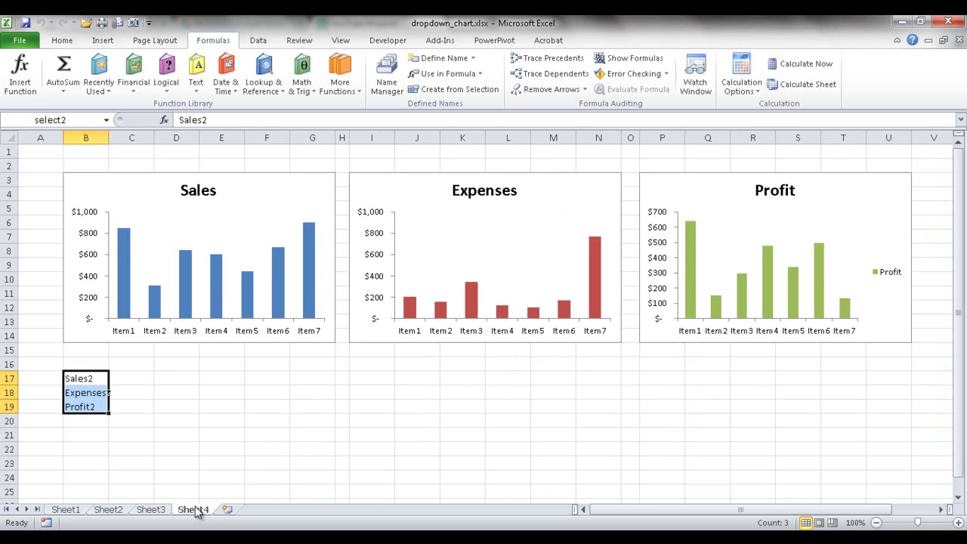
{"action": "left_click", "coordinate": [885, 277]}
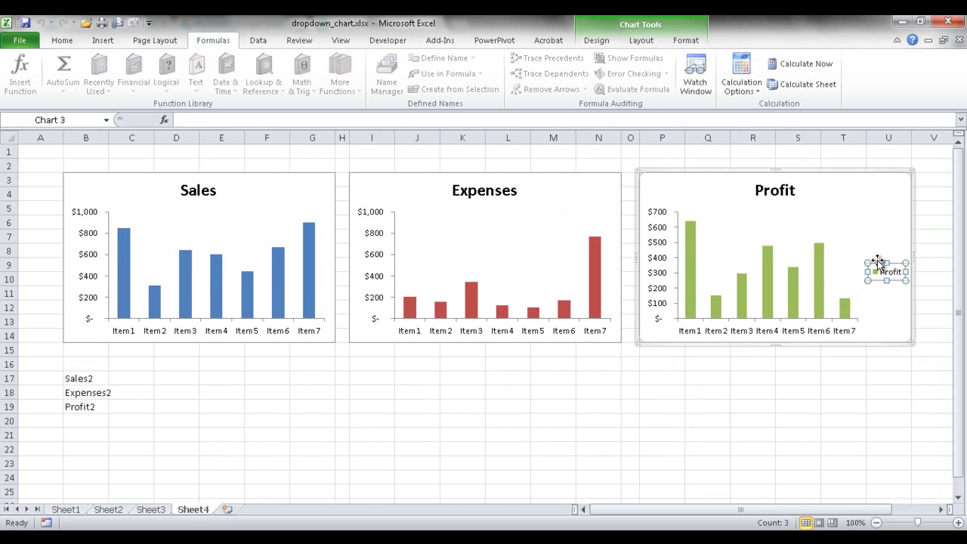
{"action": "key", "text": "Delete"}
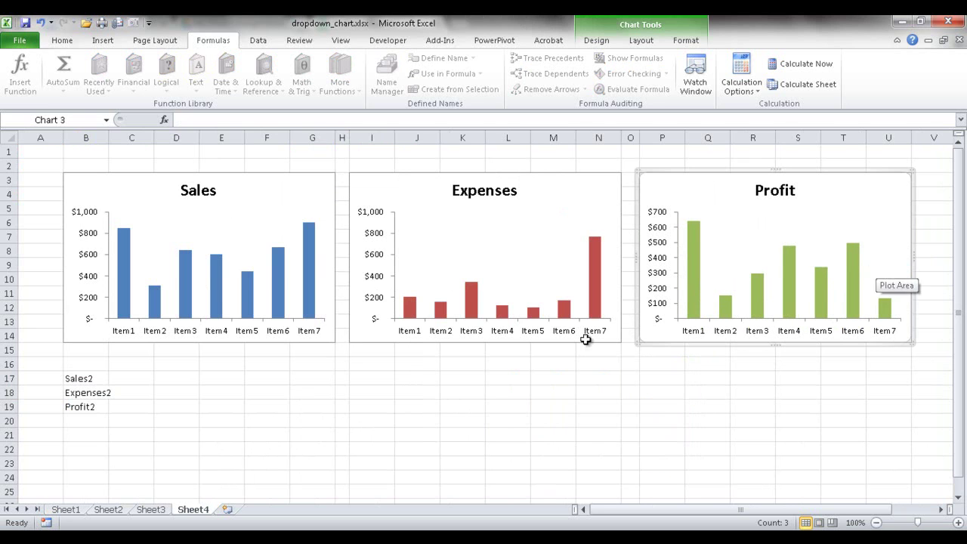
{"action": "left_click", "coordinate": [147, 509]}
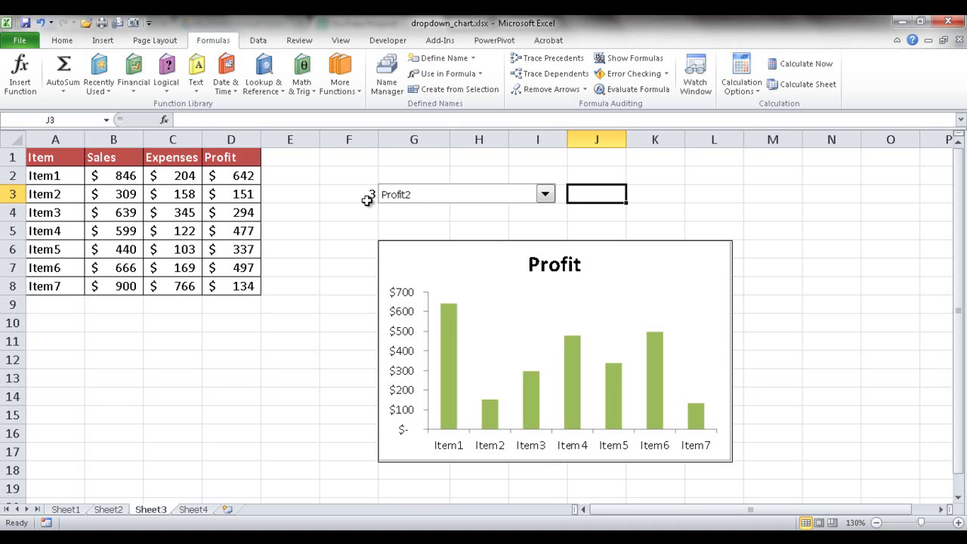
- Check the linked value in F3 and open and close the dropdown list without changing it
{"action": "left_click", "coordinate": [343, 194]}
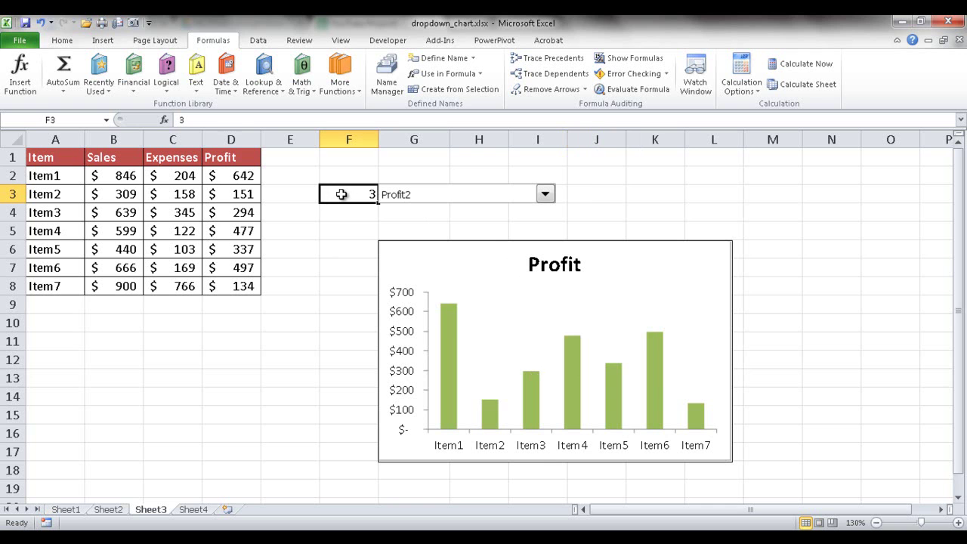
{"action": "left_click", "coordinate": [406, 211]}
{"action": "left_click", "coordinate": [437, 196]}
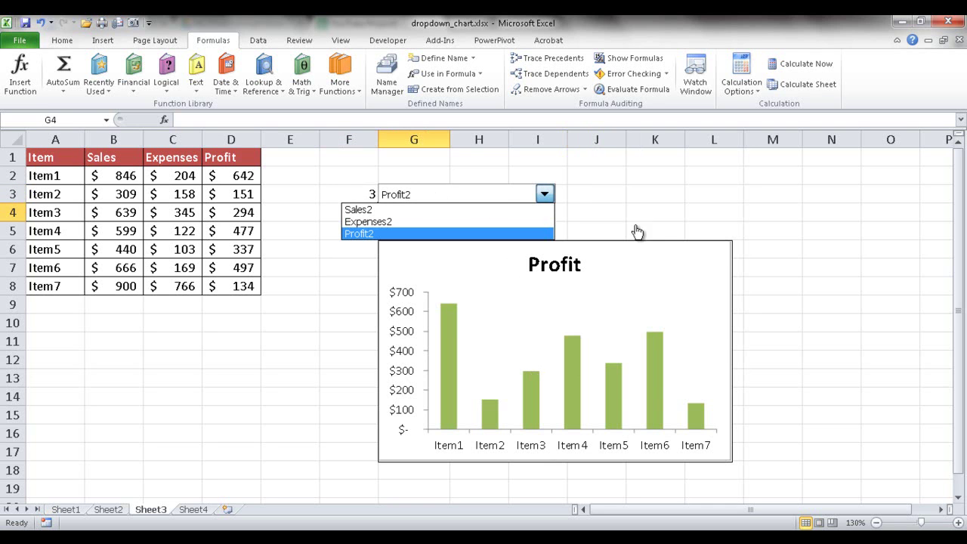
{"action": "left_click", "coordinate": [626, 205]}
{"action": "left_click", "coordinate": [542, 195]}
{"action": "left_click", "coordinate": [530, 191]}
{"action": "left_click", "coordinate": [530, 191]}
{"action": "left_click", "coordinate": [531, 191]}
- Stretch Drop Down 1's left edge out to column F and deselect it
{"action": "right_click", "coordinate": [546, 195]}
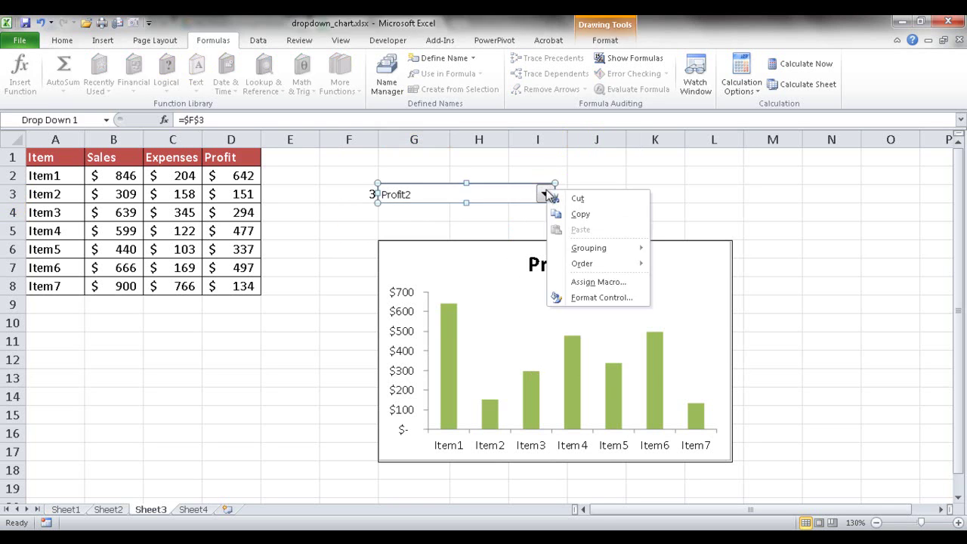
{"action": "left_click", "coordinate": [376, 194]}
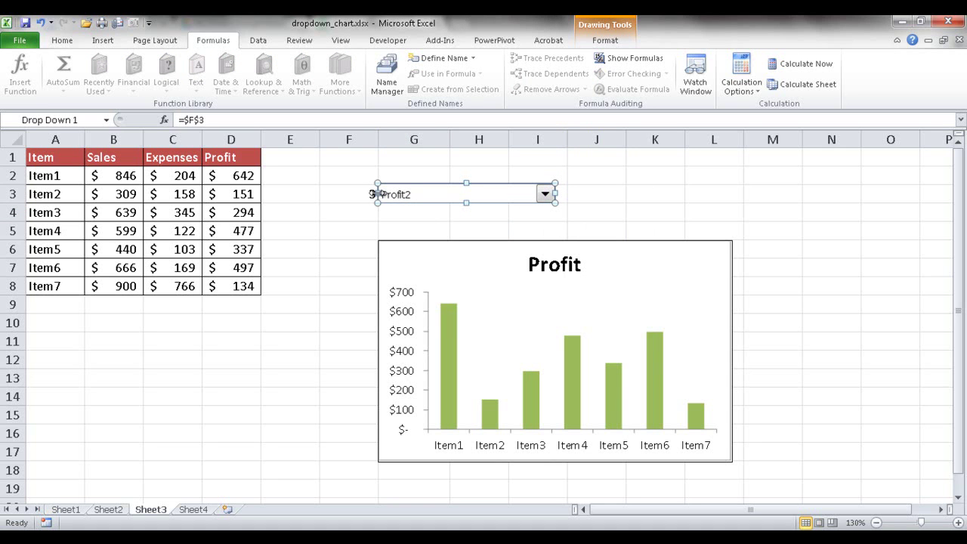
{"action": "left_click_drag", "start_coordinate": [377, 194], "coordinate": [345, 191]}
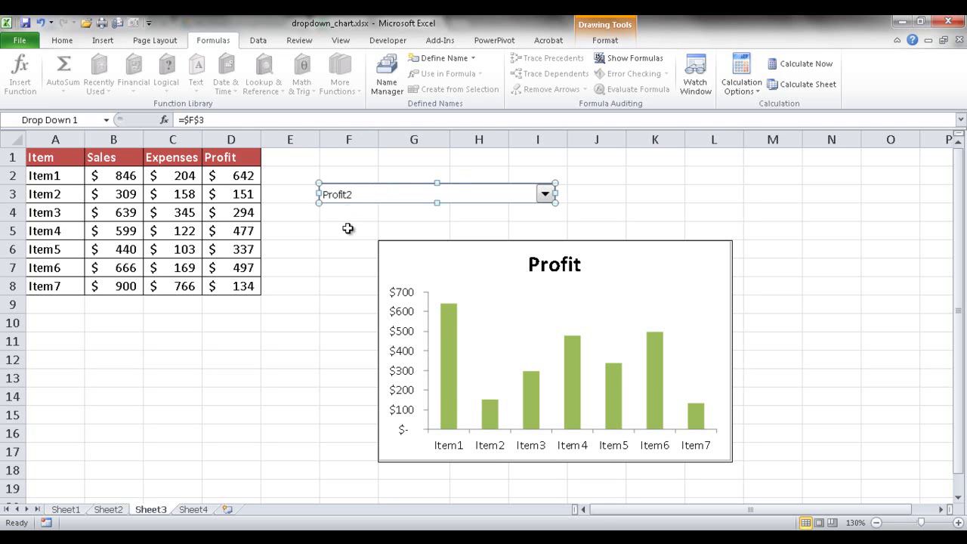
{"action": "left_click", "coordinate": [348, 252]}
{"action": "left_click", "coordinate": [365, 372]}
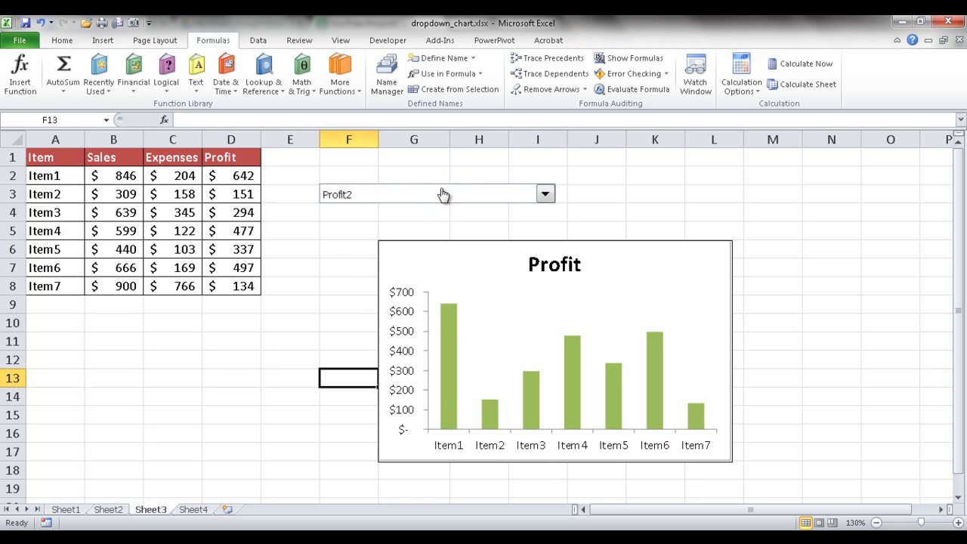
- Move the chart picture under the dropdown and narrow it to match
{"action": "left_click_drag", "start_coordinate": [504, 243], "coordinate": [445, 225]}
{"action": "left_click", "coordinate": [836, 382]}
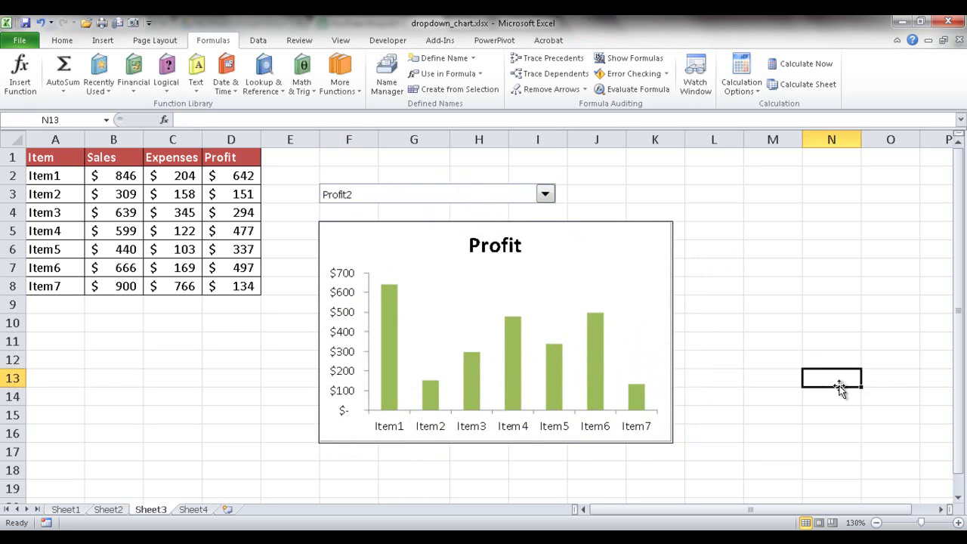
{"action": "left_click", "coordinate": [670, 316]}
{"action": "left_click_drag", "start_coordinate": [672, 330], "coordinate": [568, 325]}
- Widen the dropdown to line up with the chart picture's right edge
{"action": "right_click", "coordinate": [547, 195]}
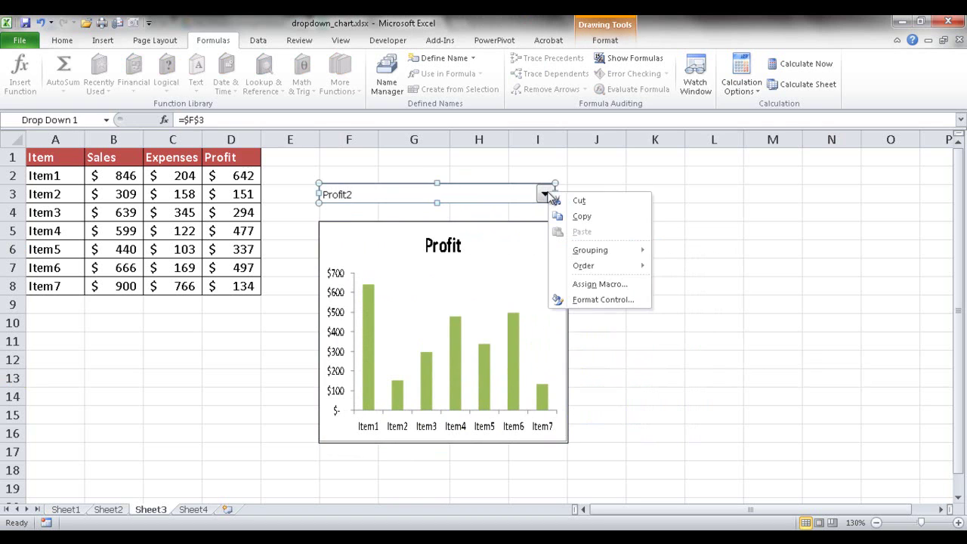
{"action": "key", "text": "Escape"}
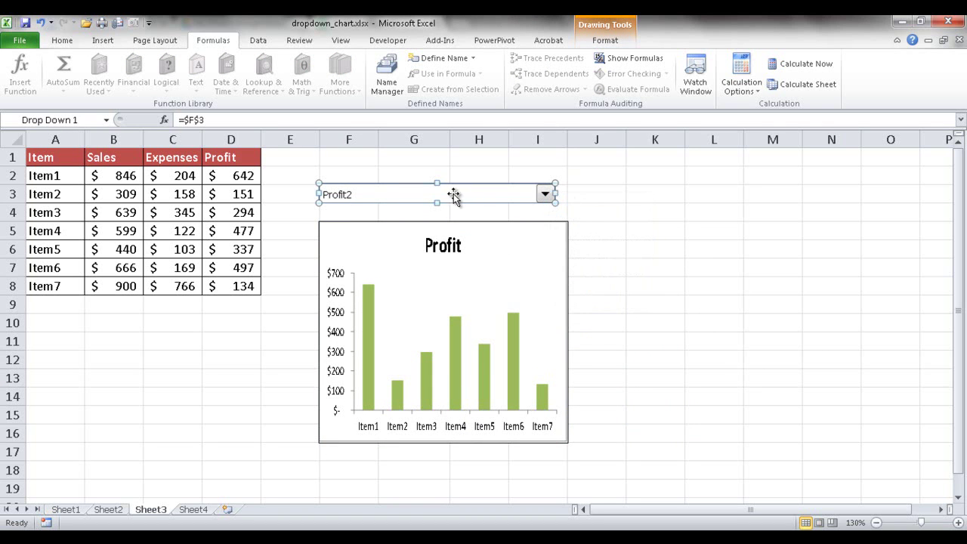
{"action": "left_click_drag", "start_coordinate": [555, 193], "coordinate": [568, 193]}
{"action": "left_click", "coordinate": [619, 230]}
{"action": "left_click", "coordinate": [702, 326]}
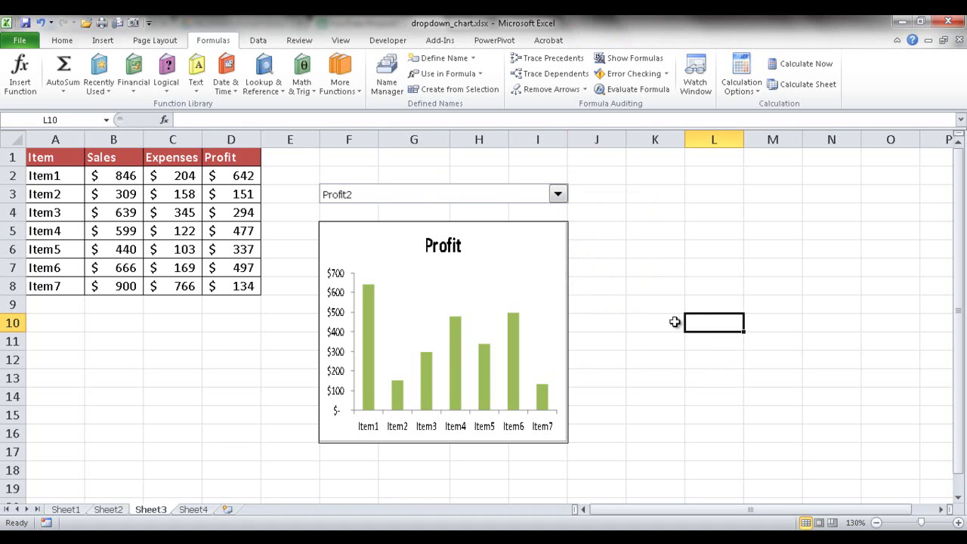
- Choose Sales2, then Expenses2, in the dropdown to show the Expenses chart
{"action": "left_click", "coordinate": [556, 194]}
{"action": "left_click", "coordinate": [518, 209]}
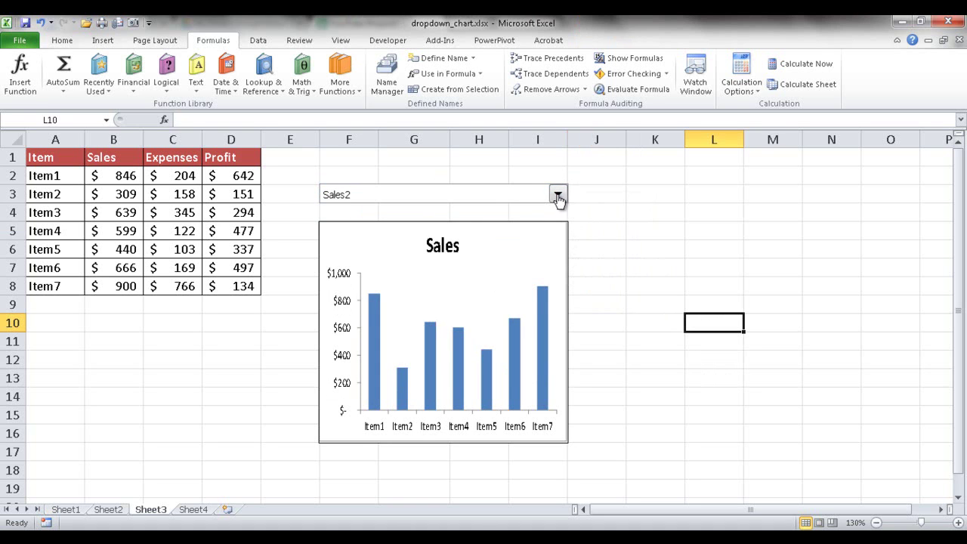
{"action": "left_click", "coordinate": [557, 194]}
{"action": "left_click", "coordinate": [503, 219]}
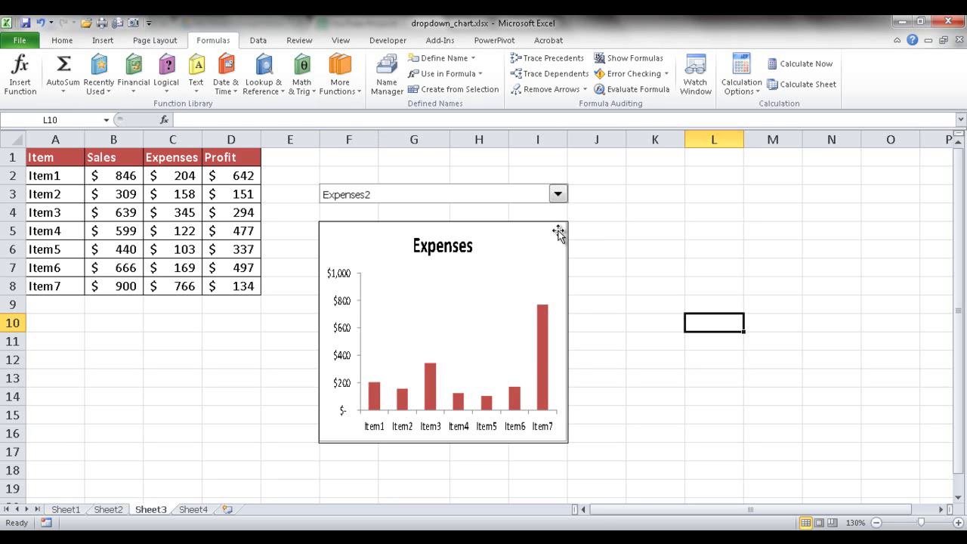
- Copy K6, paste it as a Linked Picture, and move it to around L10
{"action": "left_click", "coordinate": [666, 250]}
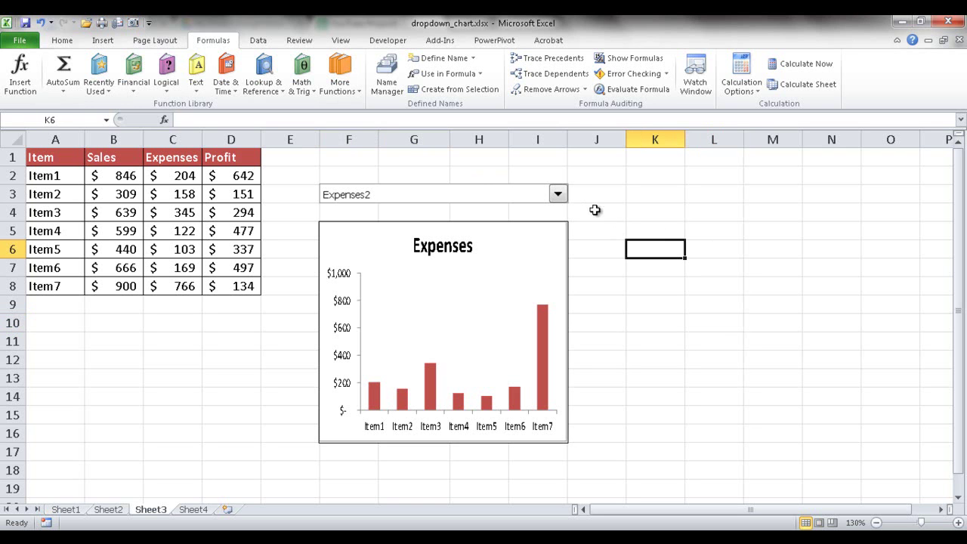
{"action": "left_click", "coordinate": [63, 41]}
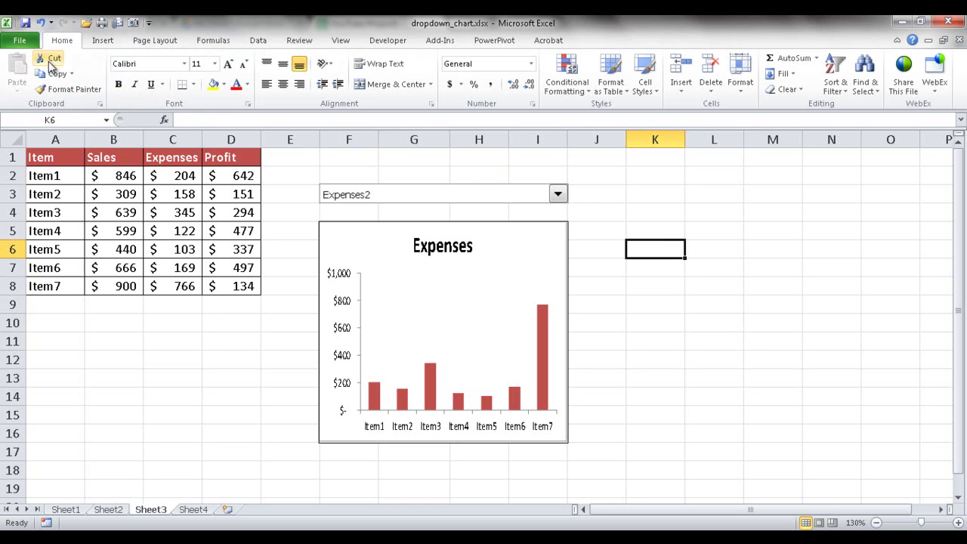
{"action": "left_click", "coordinate": [47, 73]}
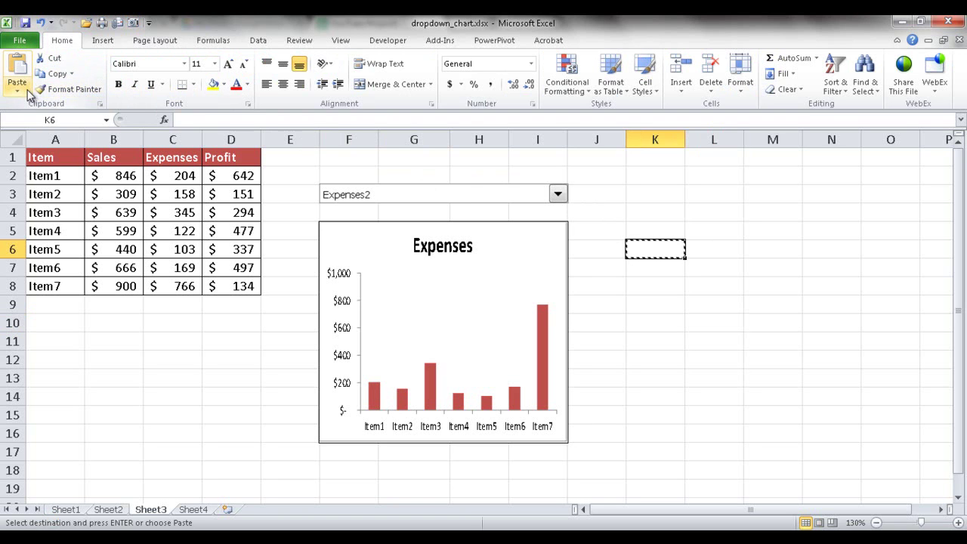
{"action": "left_click", "coordinate": [18, 91]}
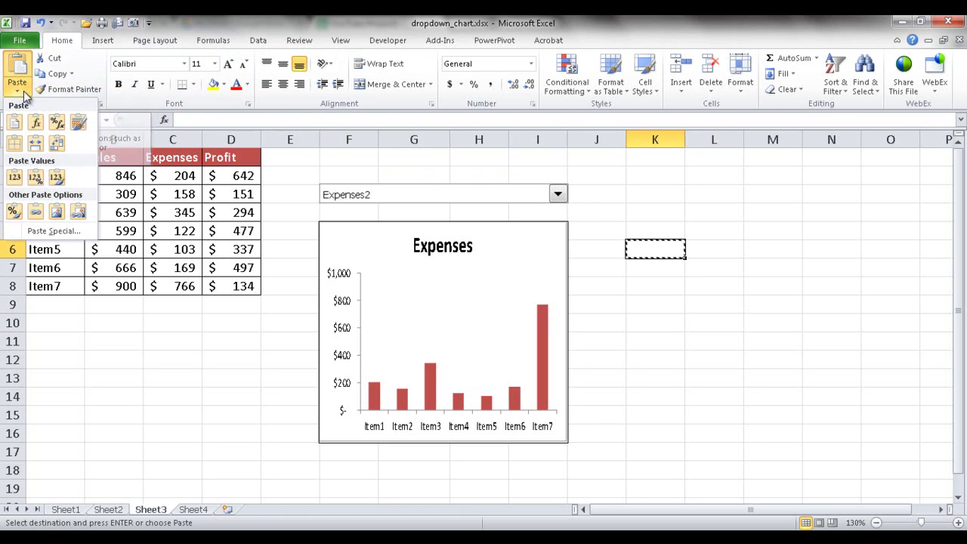
{"action": "left_click", "coordinate": [79, 213]}
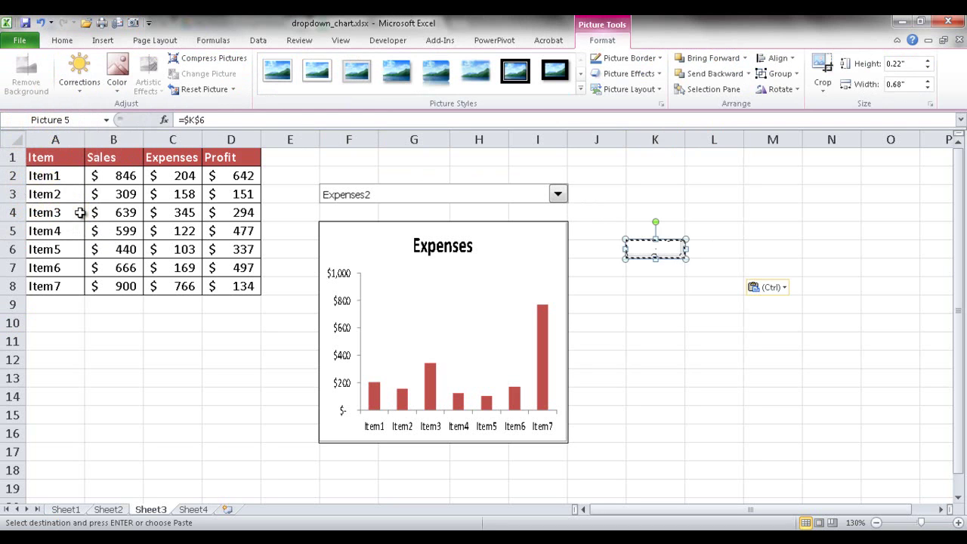
{"action": "left_click_drag", "start_coordinate": [669, 260], "coordinate": [729, 327]}
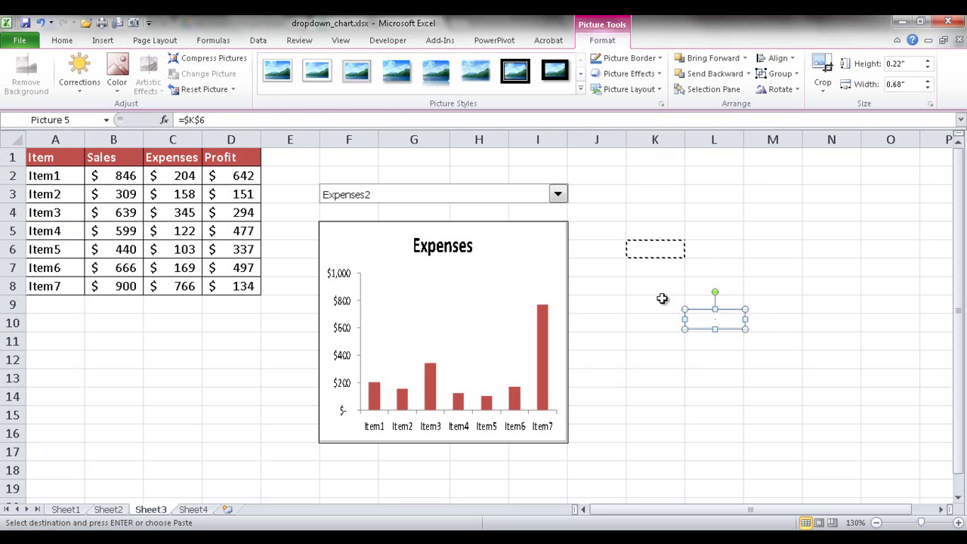
- Change the new picture's link formula from =$K$6 to =selection2
{"action": "left_click", "coordinate": [221, 118]}
{"action": "key", "text": "BackSpace"}
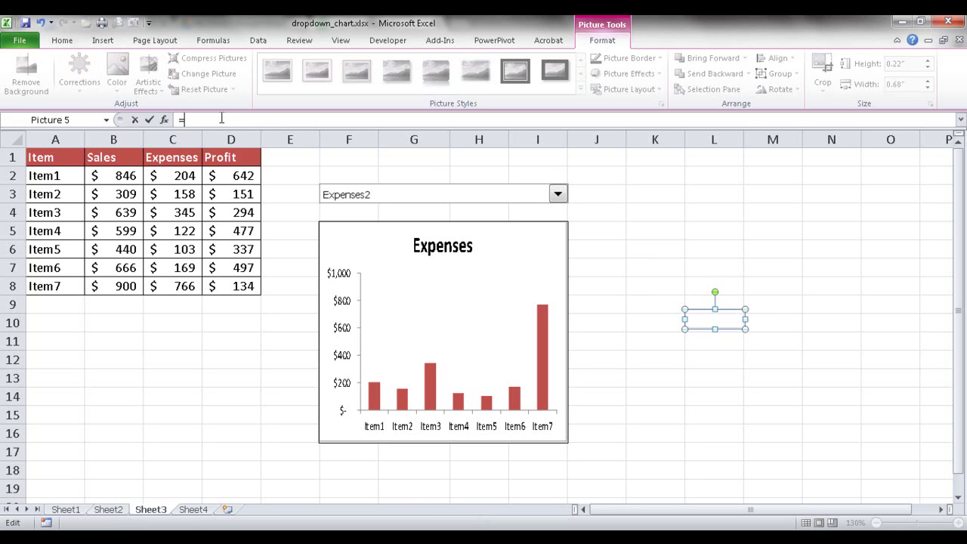
{"action": "type", "text": "selec"}
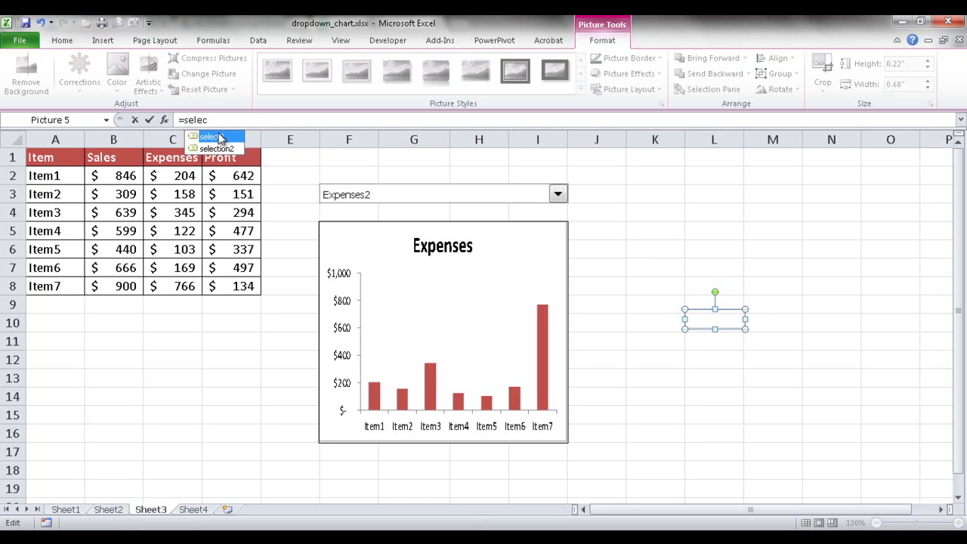
{"action": "left_click", "coordinate": [220, 149]}
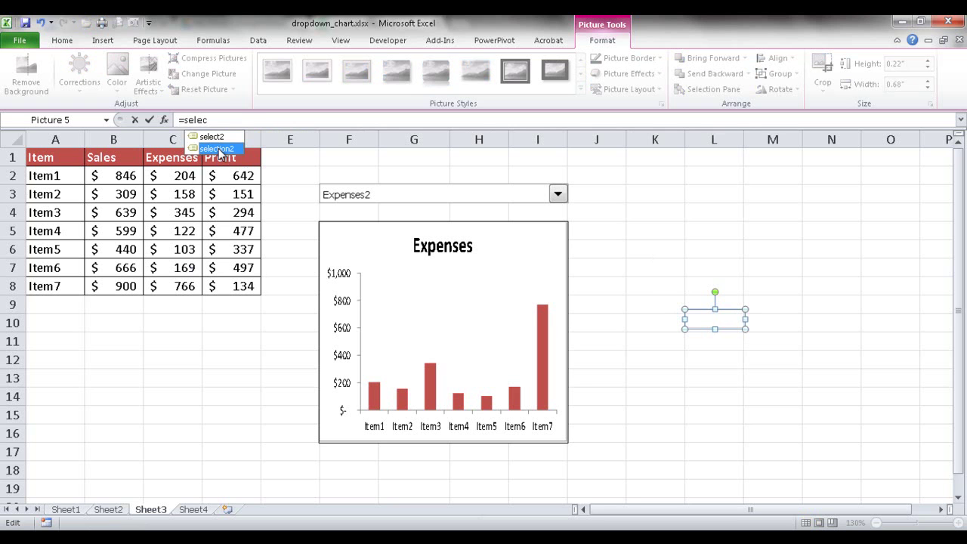
{"action": "double_click", "coordinate": [220, 149]}
{"action": "key", "text": "Return"}
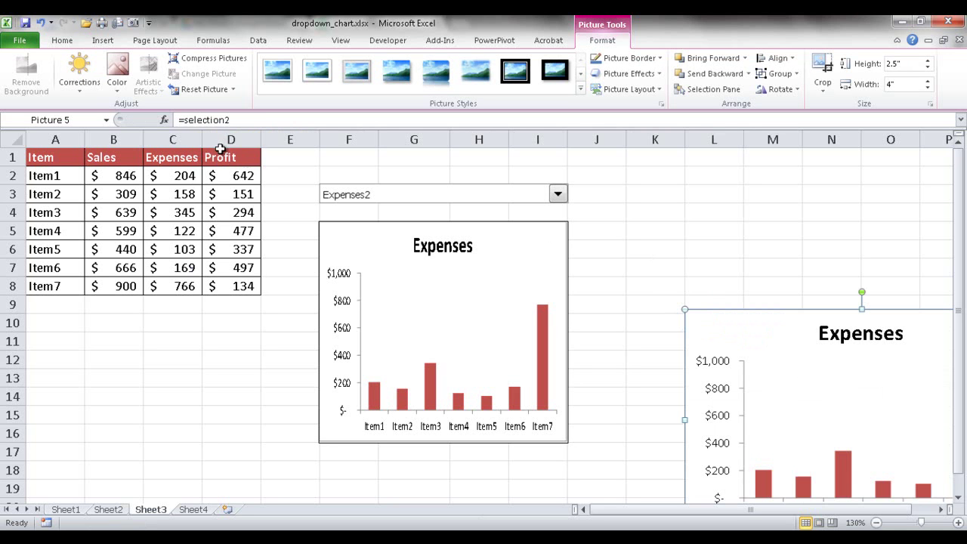
- Shrink the second picture to 1.96 by 3.14 inches beside the first, then choose Sales2
{"action": "left_click_drag", "start_coordinate": [834, 304], "coordinate": [684, 275]}
{"action": "left_click_drag", "start_coordinate": [759, 274], "coordinate": [743, 225]}
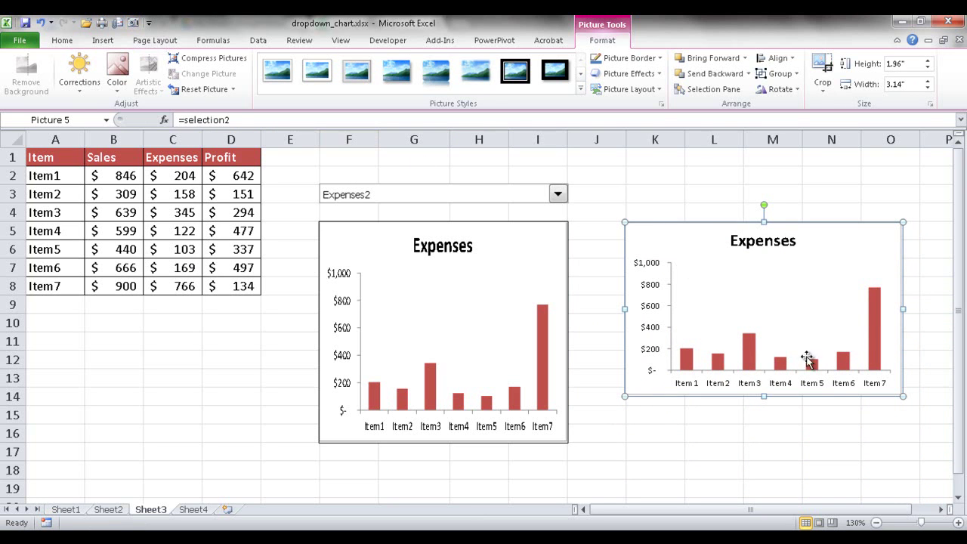
{"action": "left_click", "coordinate": [799, 446]}
{"action": "left_click", "coordinate": [558, 195]}
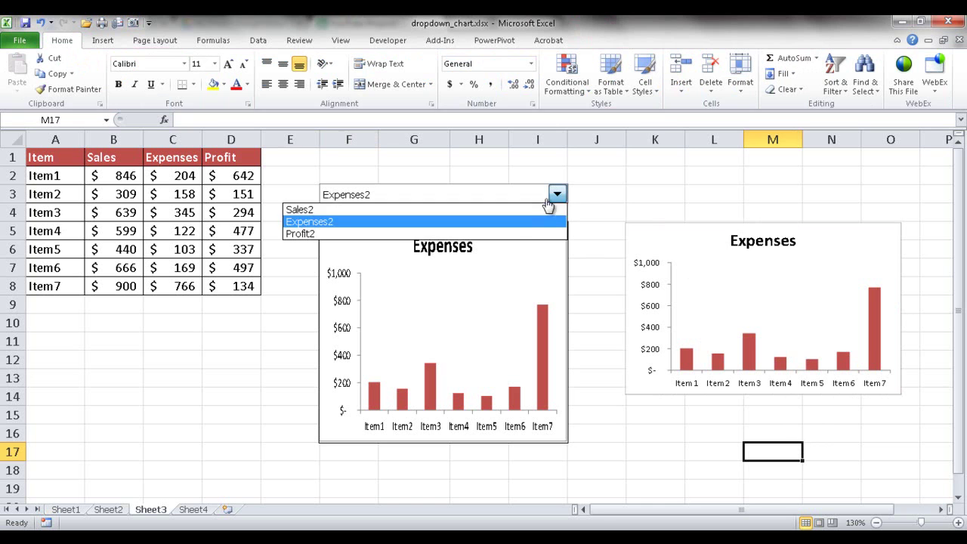
{"action": "left_click", "coordinate": [506, 209]}
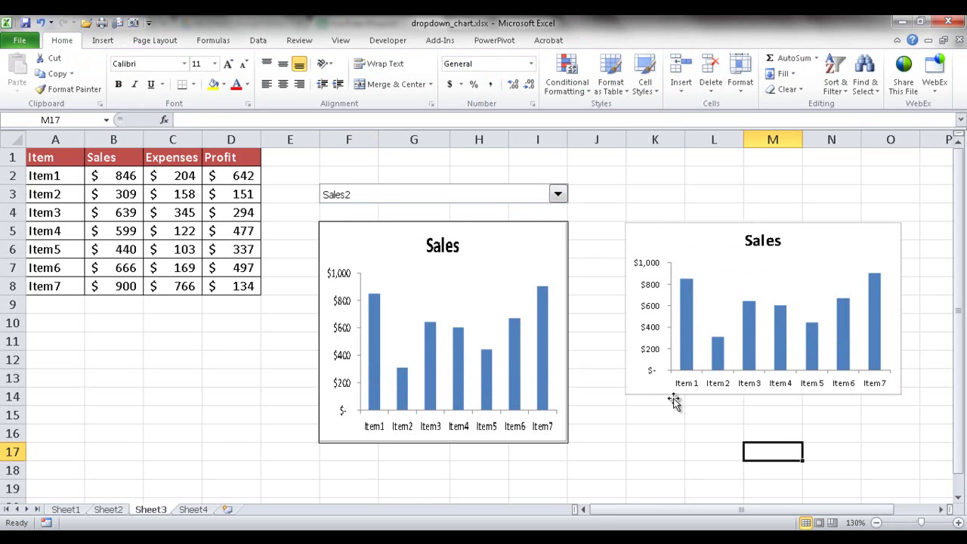
- Copy cell L16 and open the Paste options, closing them without pasting
{"action": "key", "text": "Up"}
{"action": "key", "text": "Left"}
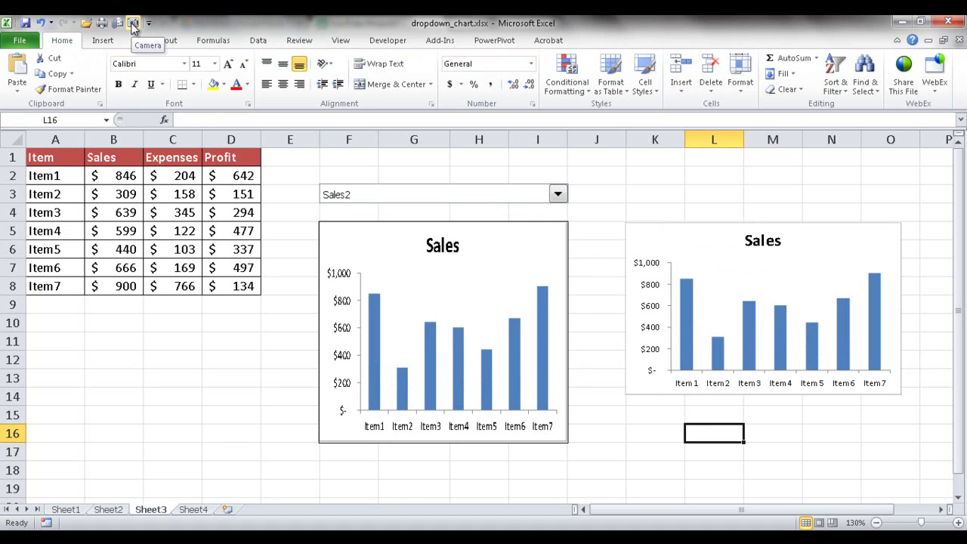
{"action": "left_click", "coordinate": [57, 74]}
{"action": "left_click", "coordinate": [17, 85]}
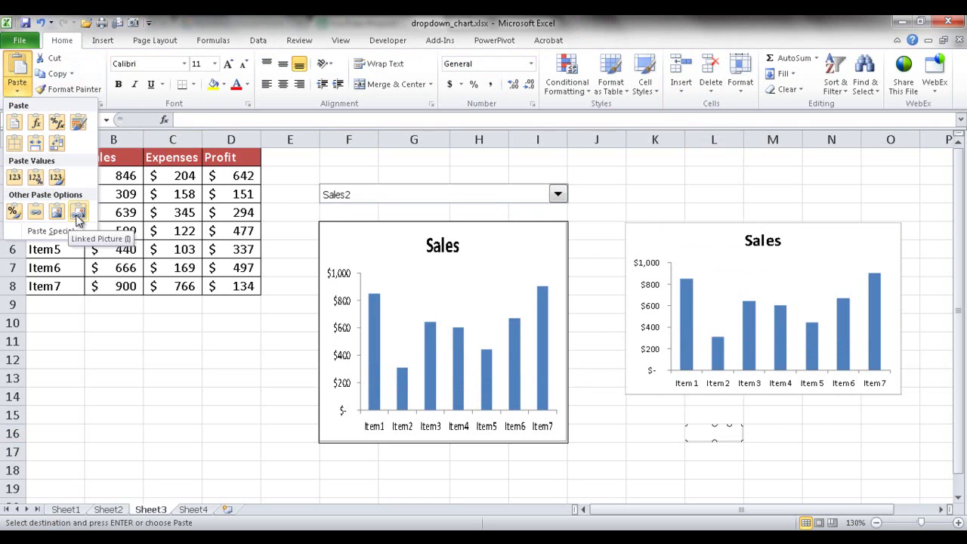
{"action": "key", "text": "Escape"}
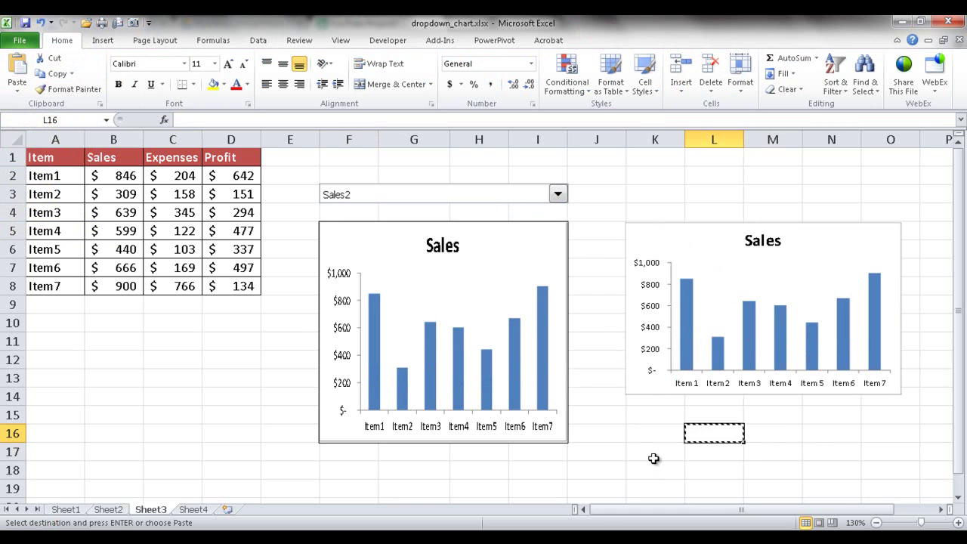